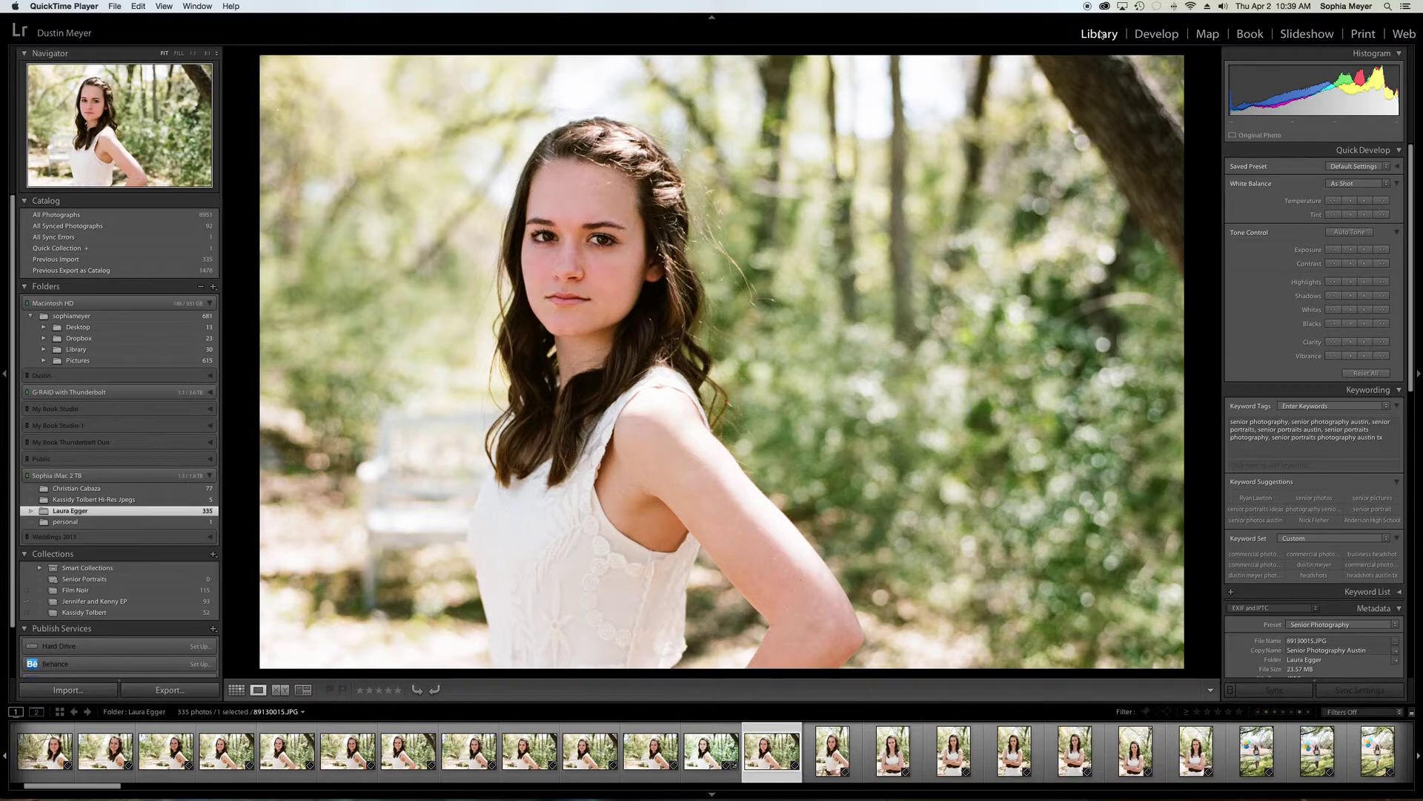
# - In Develop, zoom to 1:1 and sample a neutral spot on her face for white balance
pyautogui.click(1159, 34)
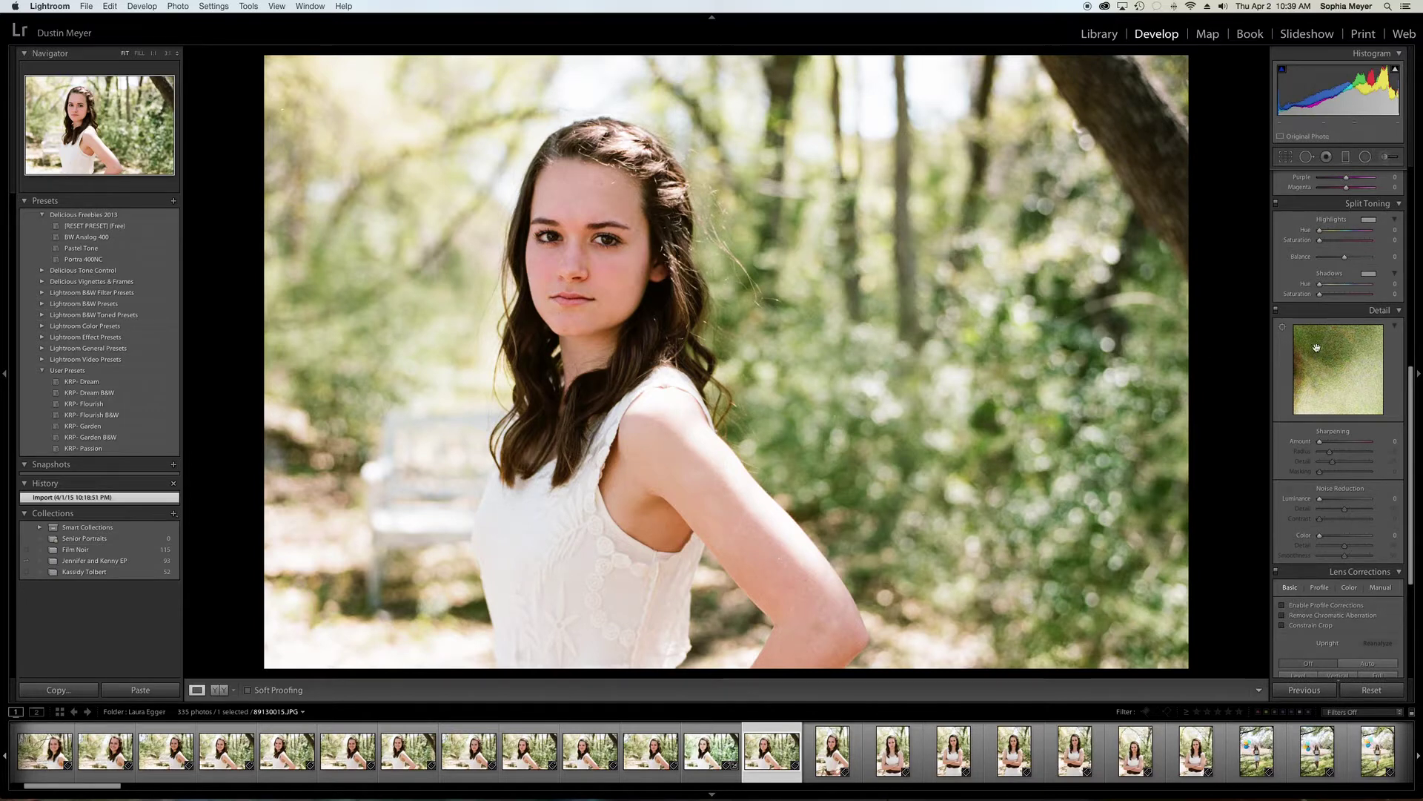
pyautogui.scroll(10, 1364, 297)
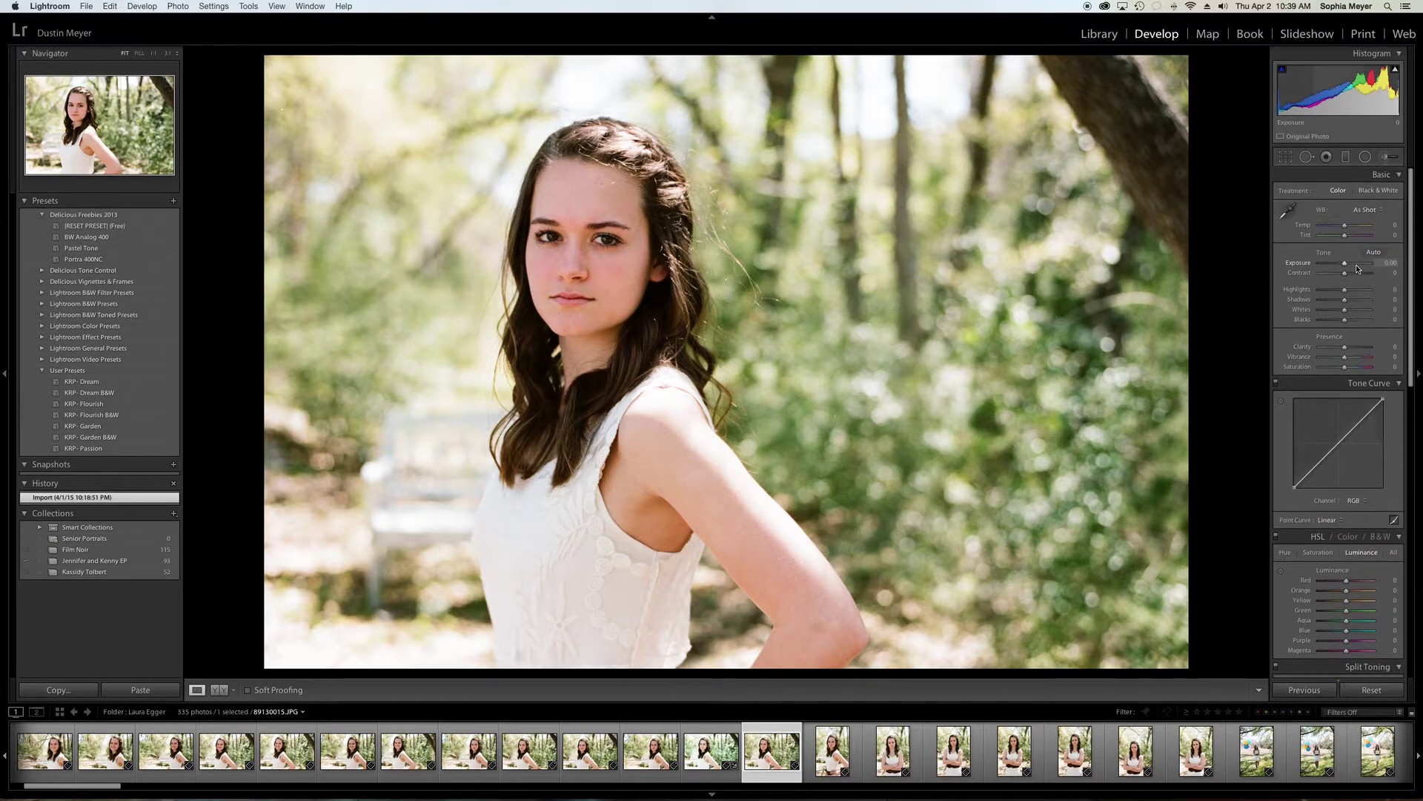
pyautogui.click(602, 243)
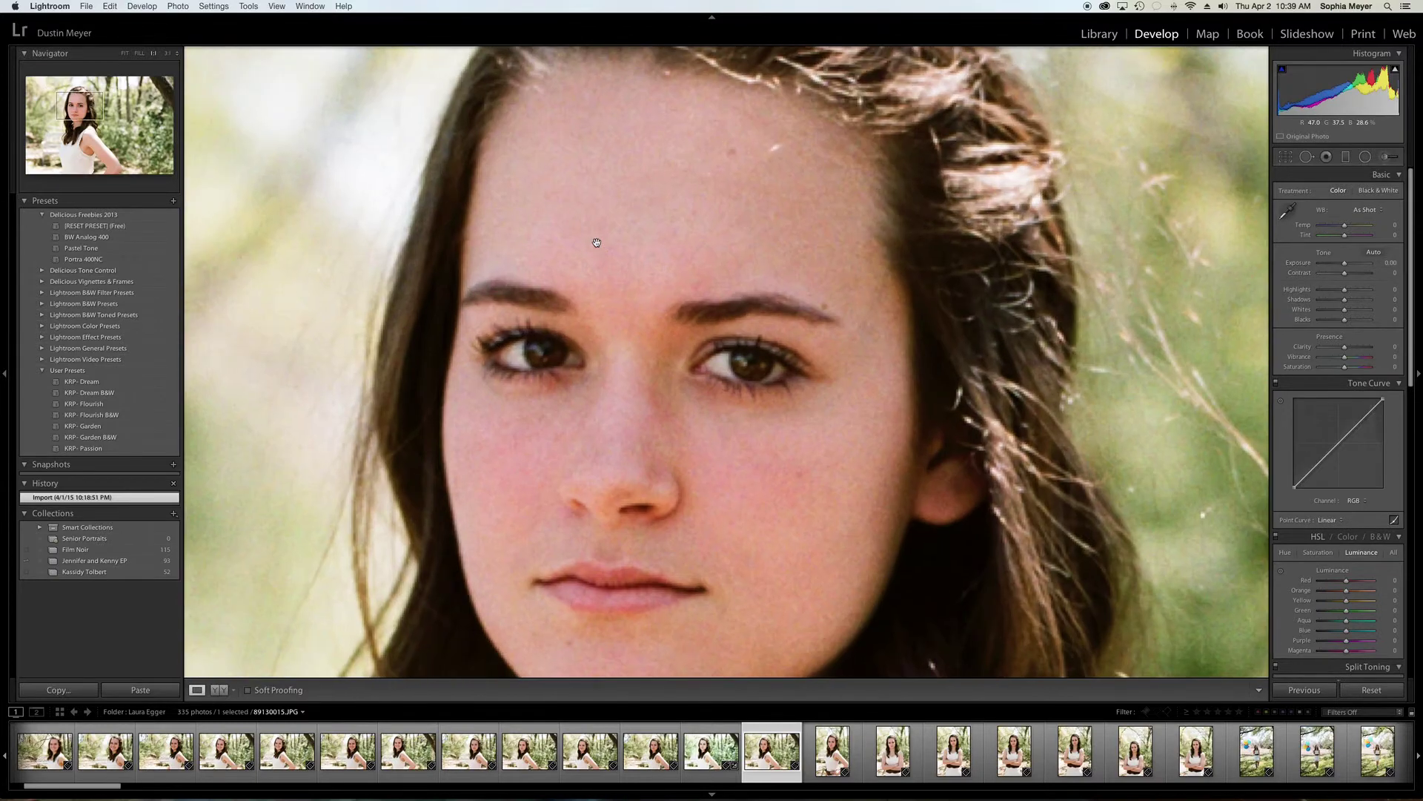
pyautogui.press('w')
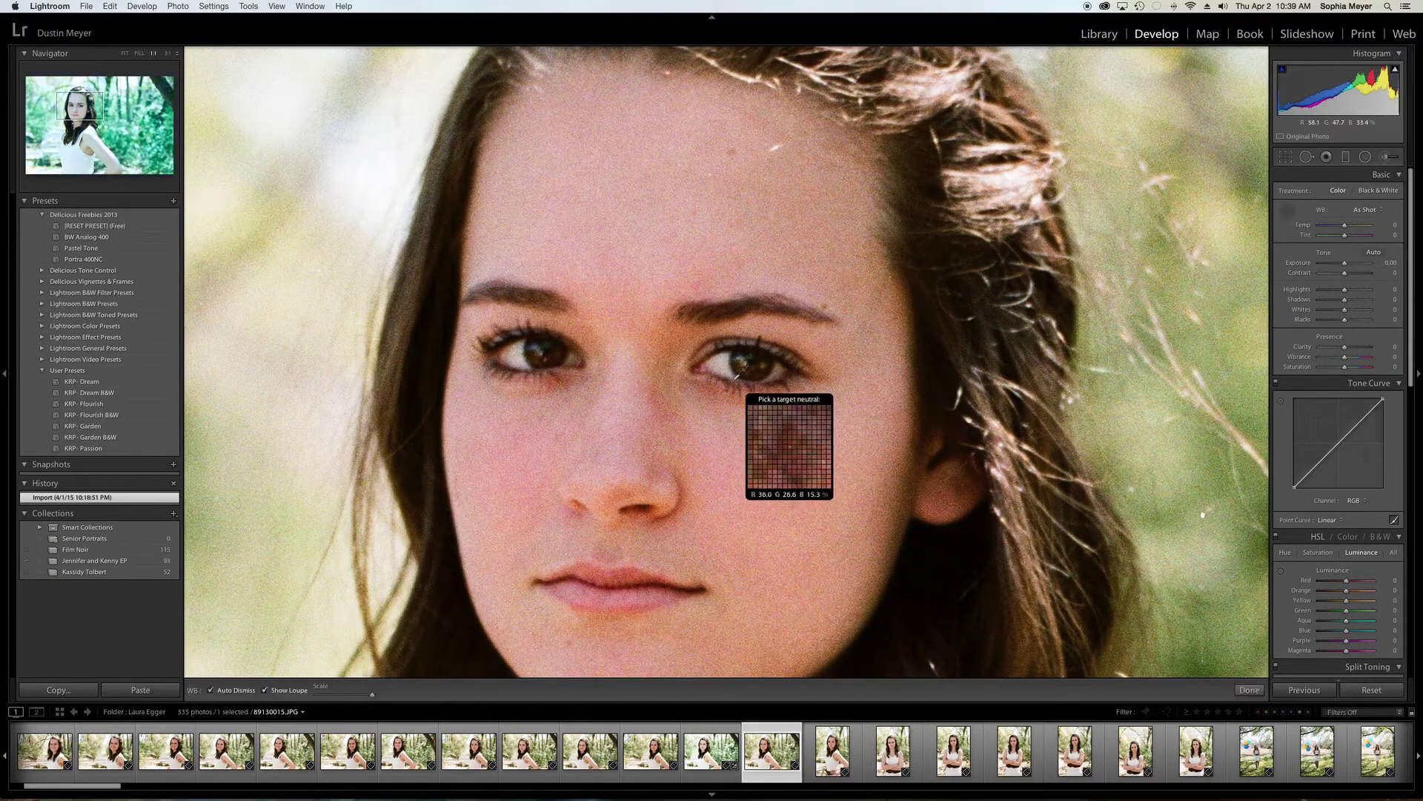
pyautogui.click(724, 357)
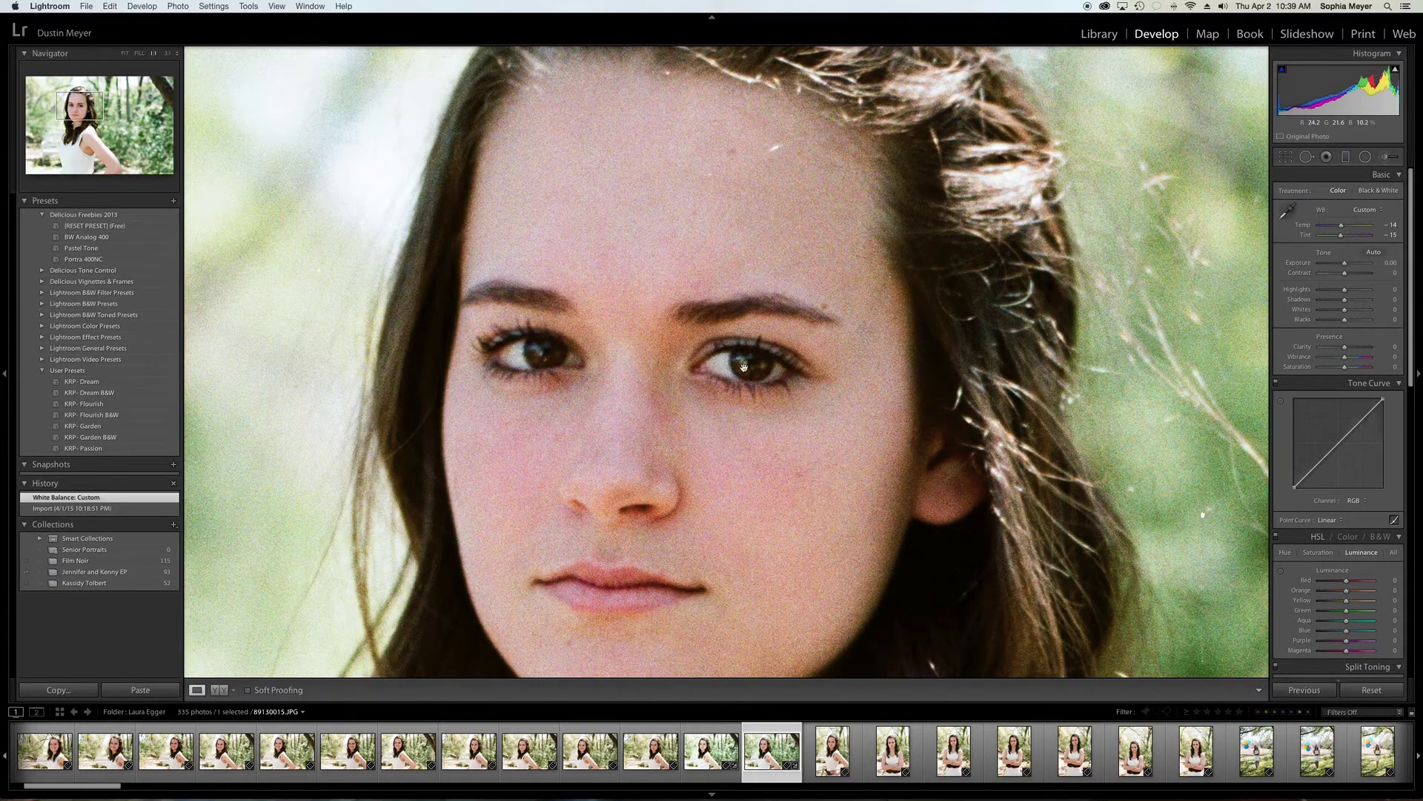
# - Return to Fit view, fine-tune the Temp slider and lower Tint to -17
pyautogui.click(745, 369)
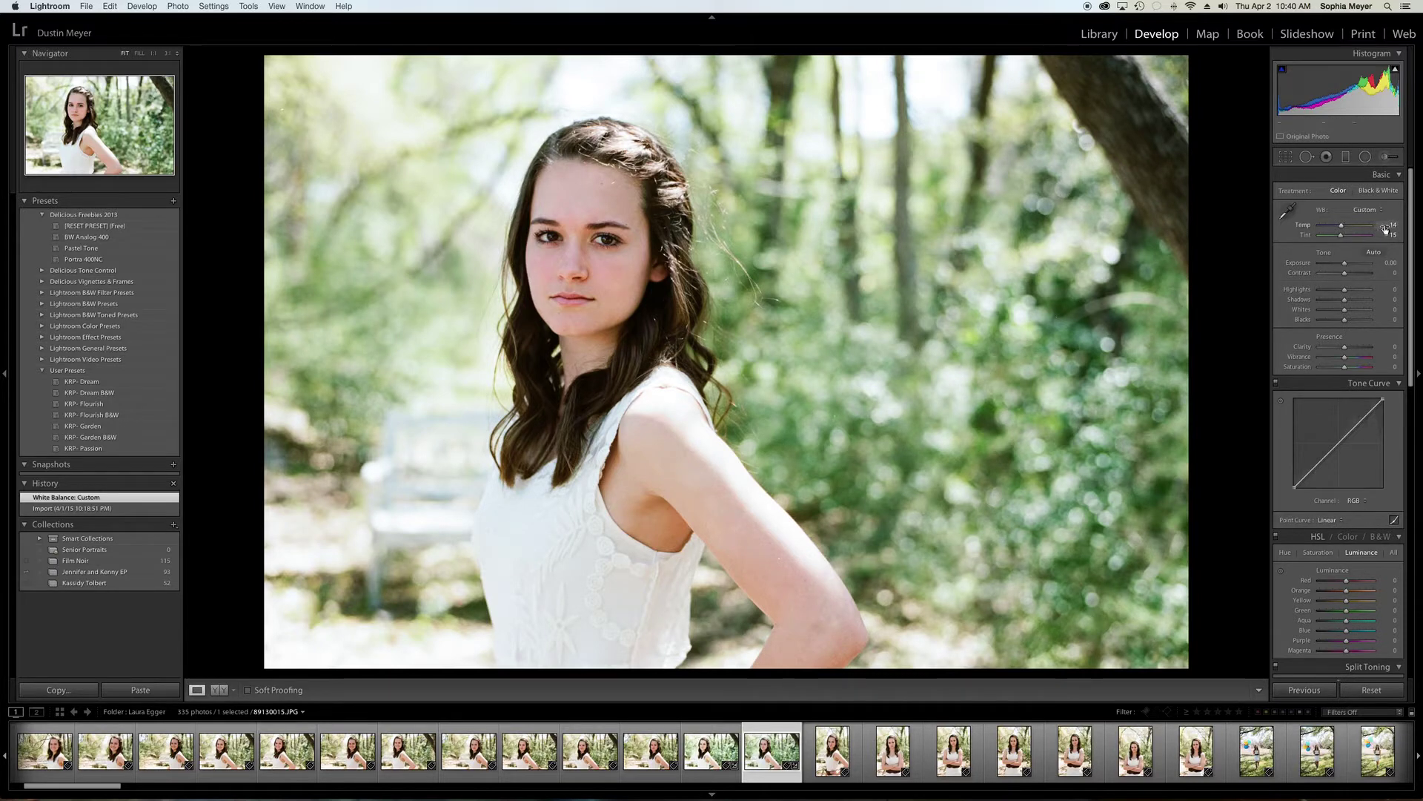
pyautogui.moveTo(1384, 229); pyautogui.dragTo(1390, 230)
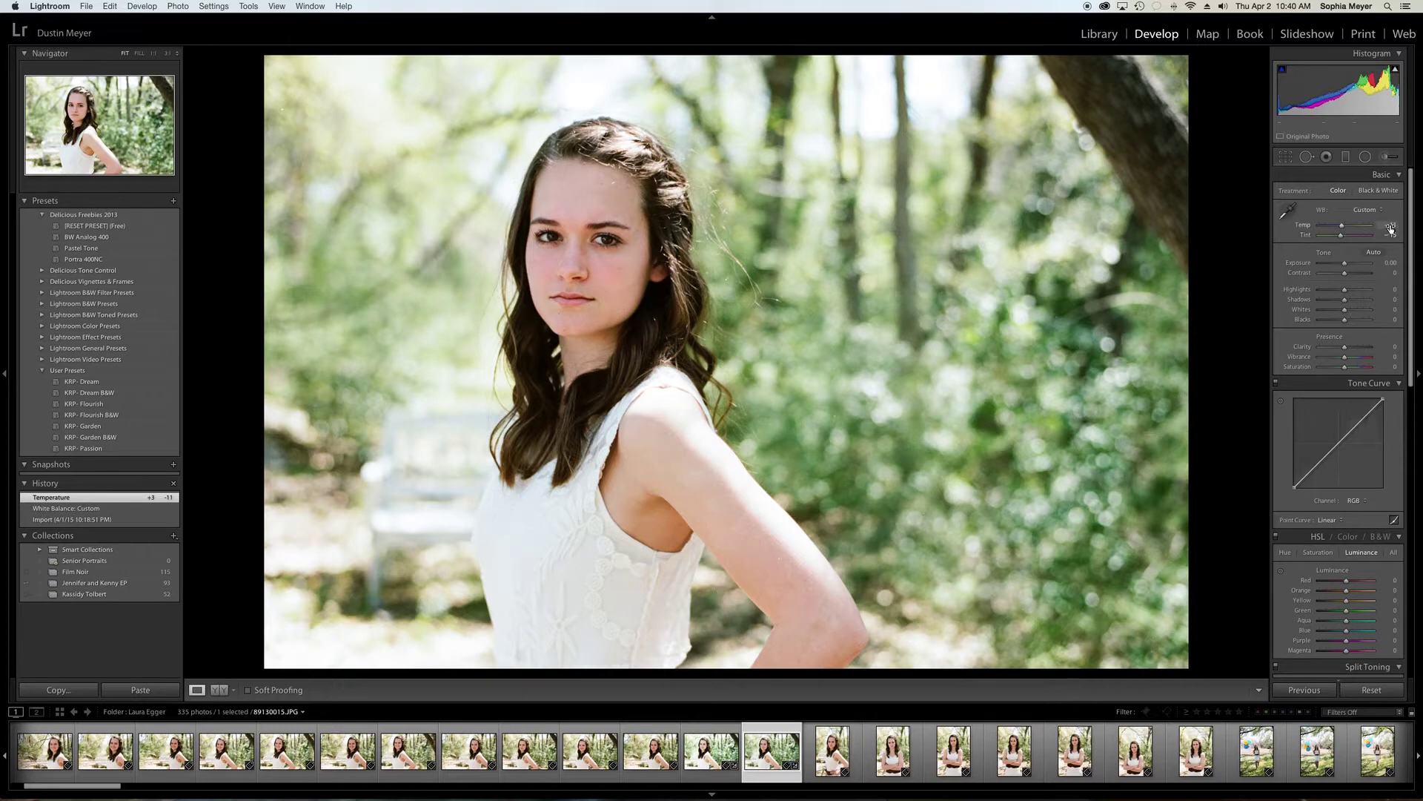
pyautogui.moveTo(1390, 230); pyautogui.dragTo(1384, 230)
pyautogui.moveTo(1384, 225); pyautogui.dragTo(1385, 224)
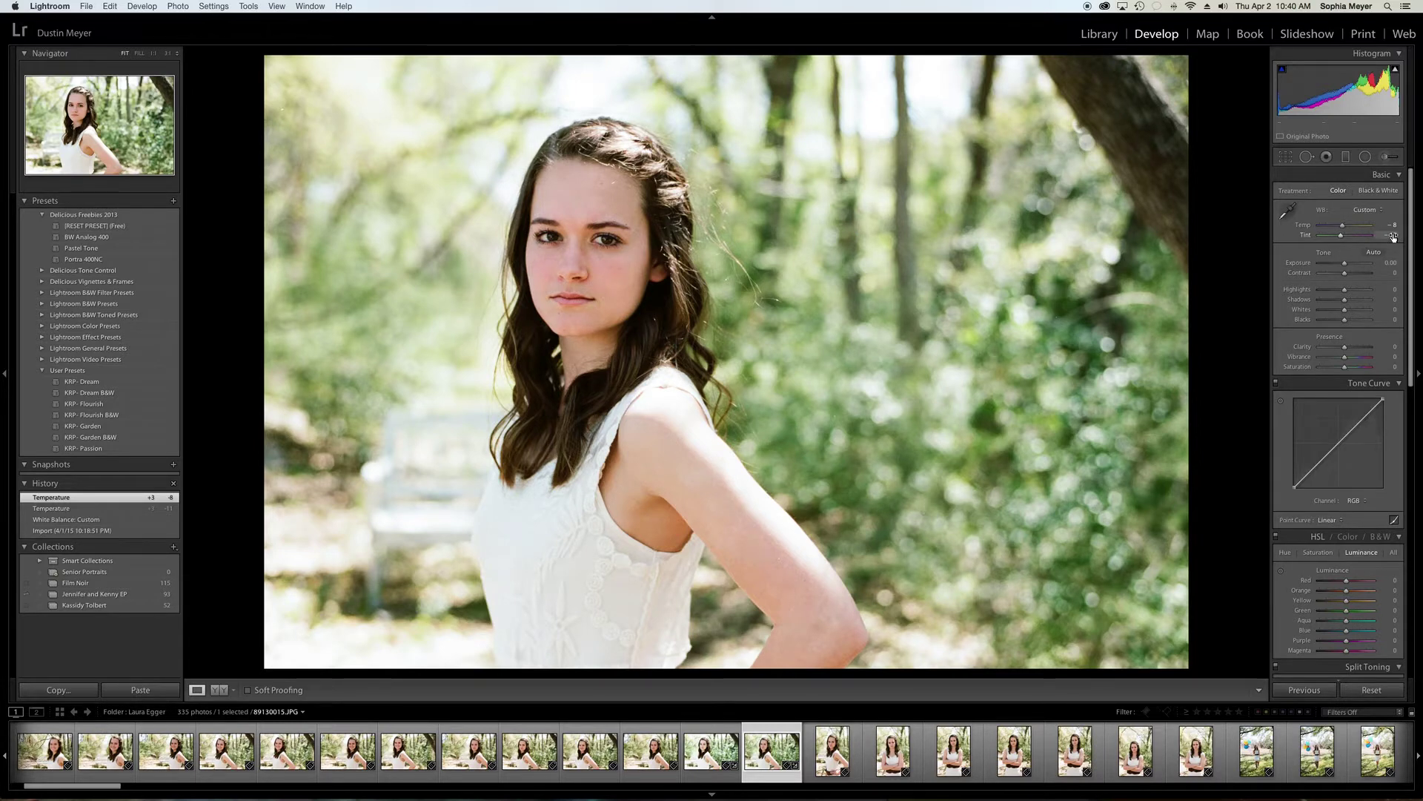
pyautogui.moveTo(1392, 234); pyautogui.dragTo(1382, 234)
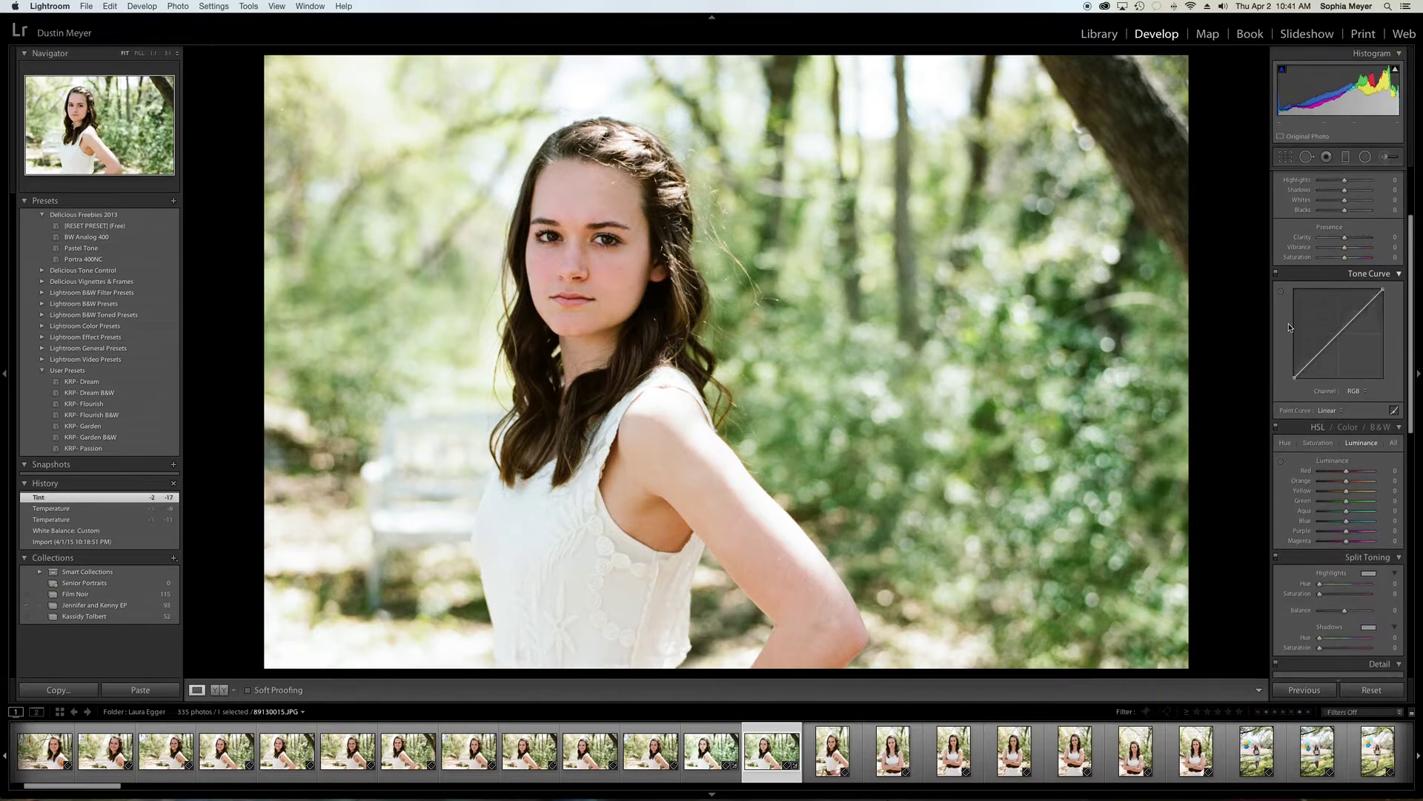
pyautogui.scroll(-3, 1289, 327)
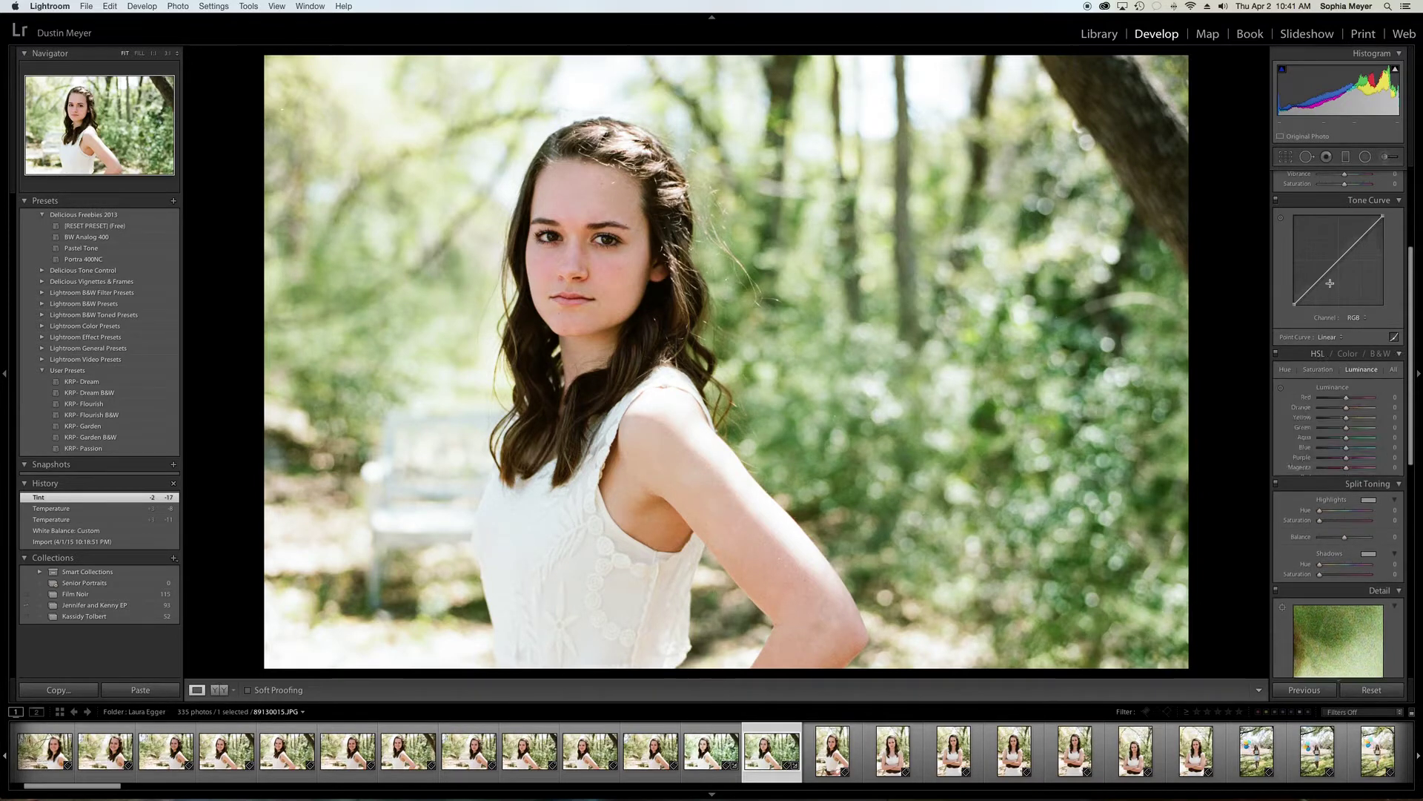
pyautogui.click(1319, 371)
pyautogui.moveTo(1345, 399); pyautogui.dragTo(1335, 398)
pyautogui.moveTo(1336, 401); pyautogui.dragTo(1336, 401)
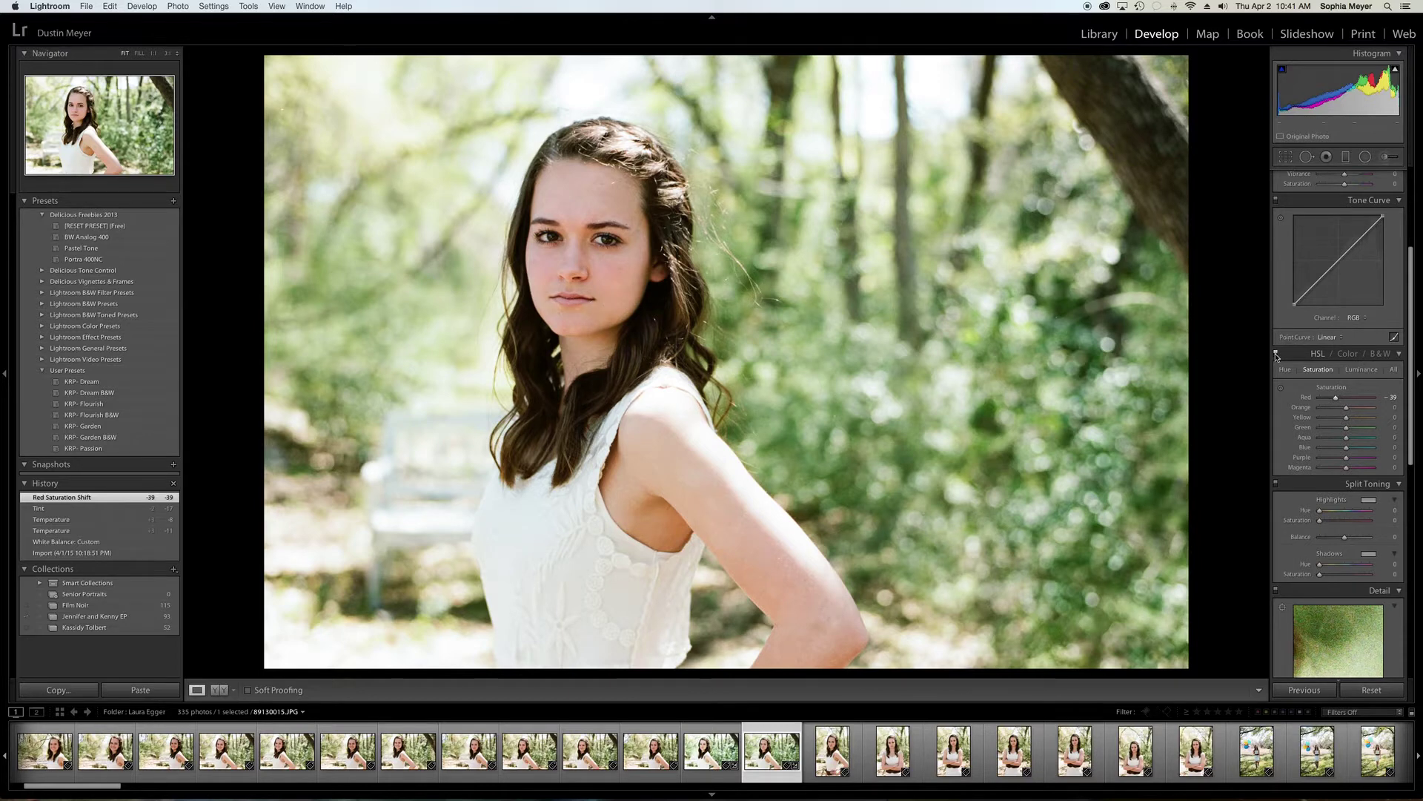
pyautogui.press('super+z')
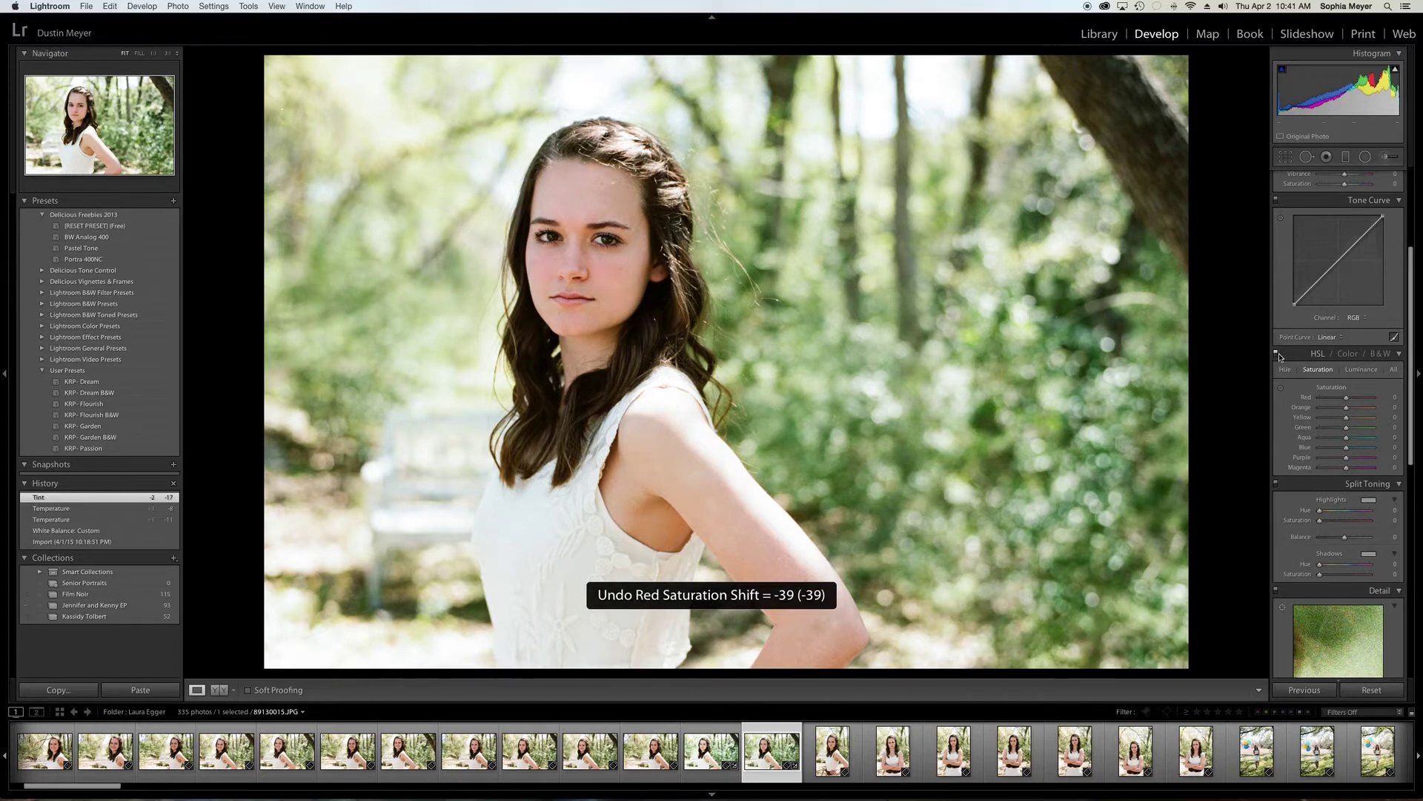
pyautogui.click(1360, 370)
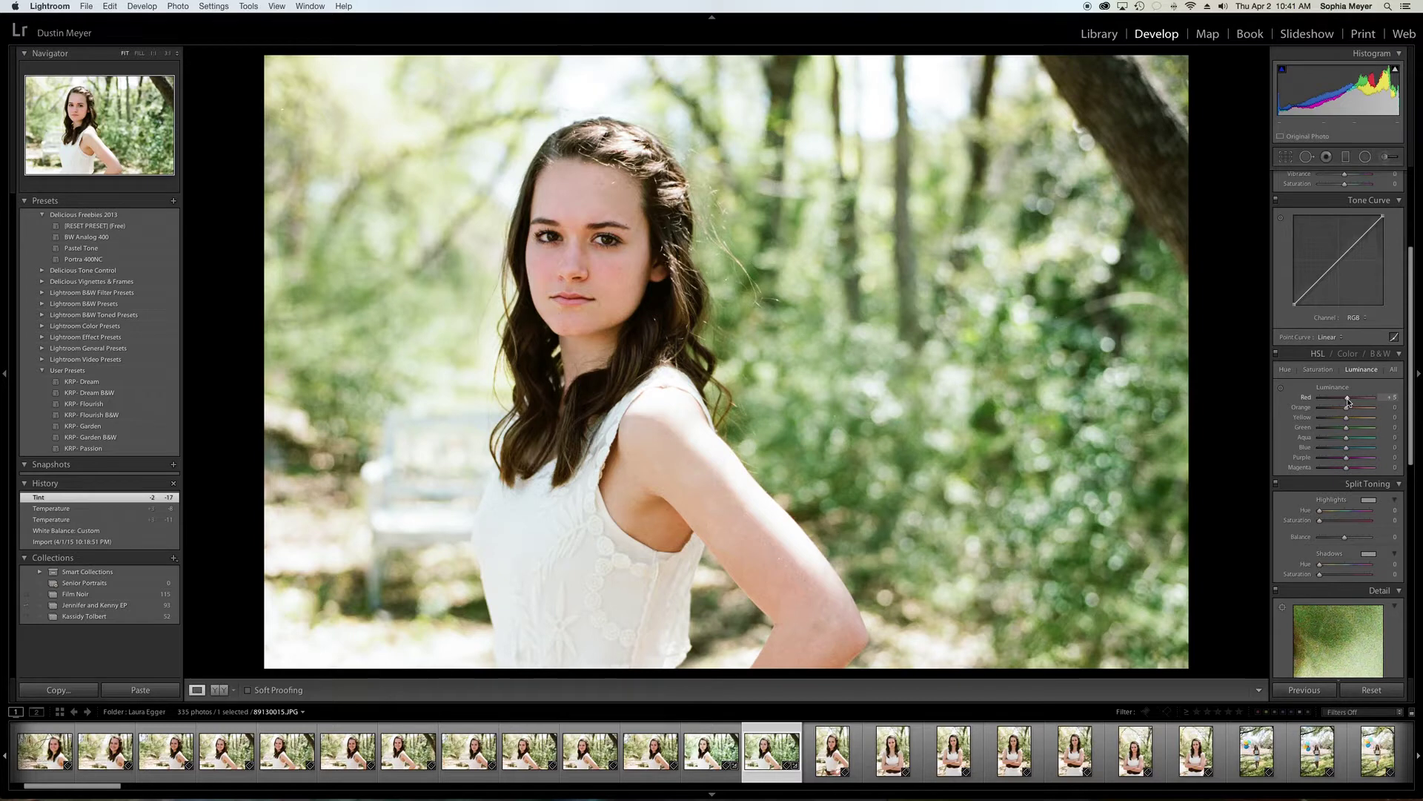
# - Drag the HSL Luminance Red slider up to +16
pyautogui.moveTo(1349, 402); pyautogui.dragTo(1351, 401)
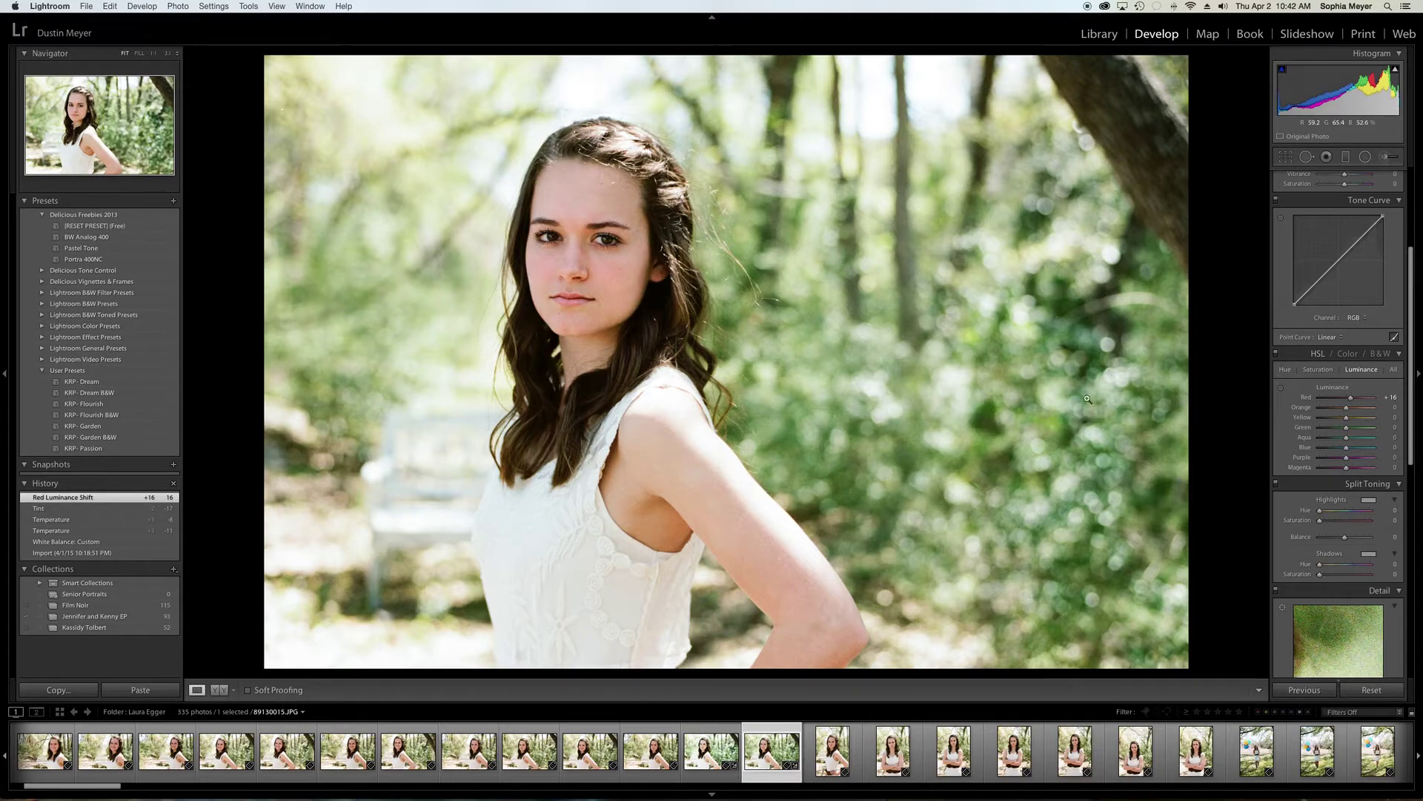
pyautogui.scroll(-4, 1296, 420)
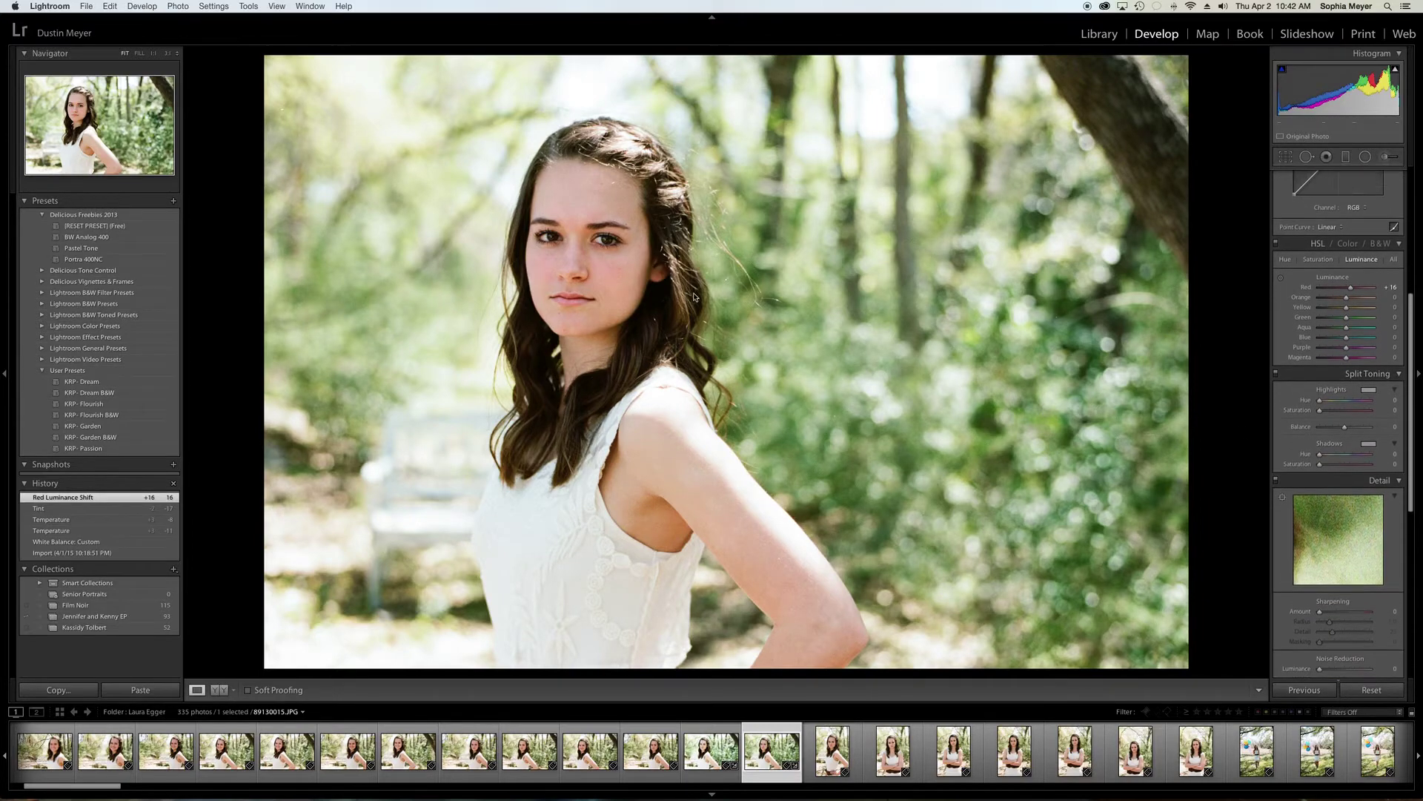
# - At 1:1 zoom, set Detail panel Noise Reduction Luminance and Color each to 25
pyautogui.click(593, 281)
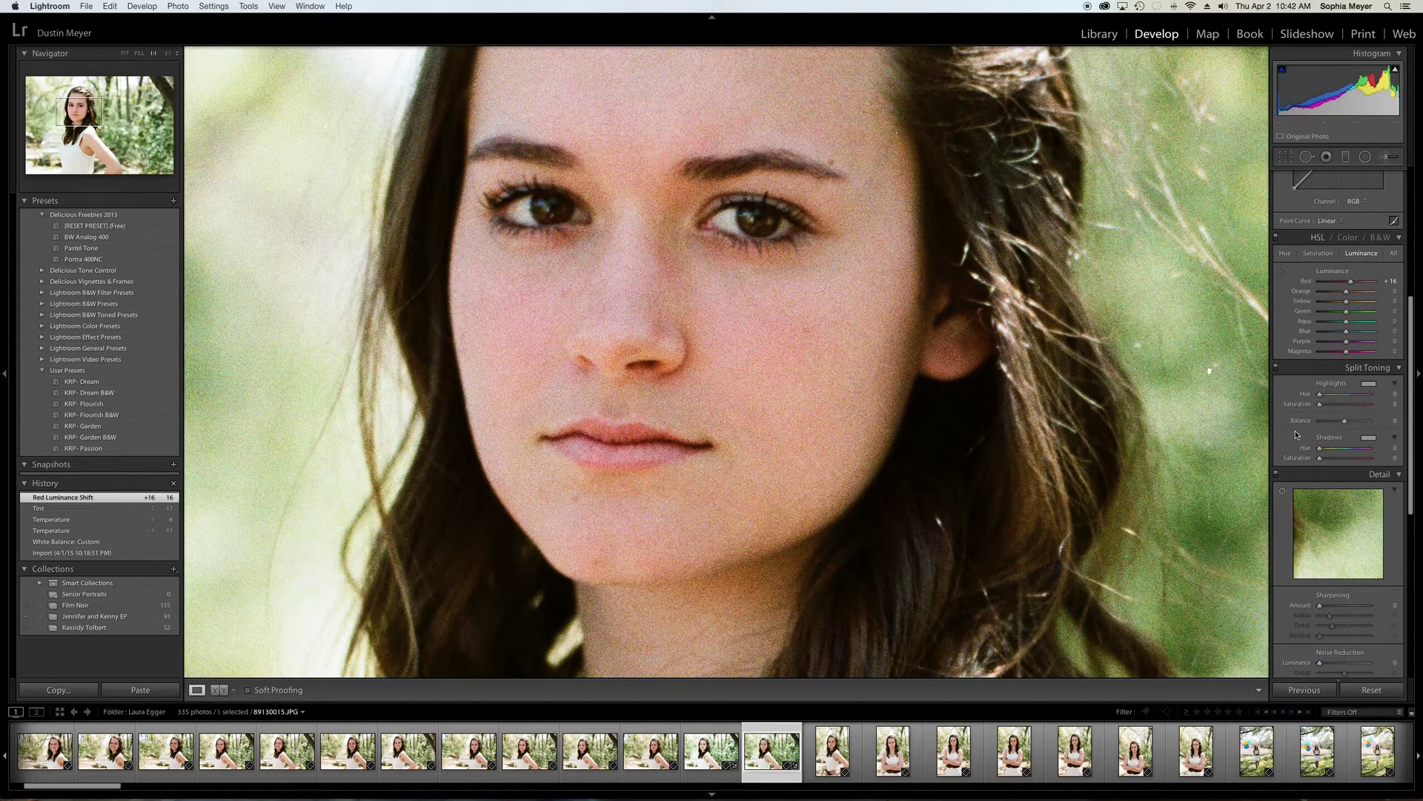
pyautogui.scroll(-4, 1294, 431)
pyautogui.scroll(-2, 1294, 431)
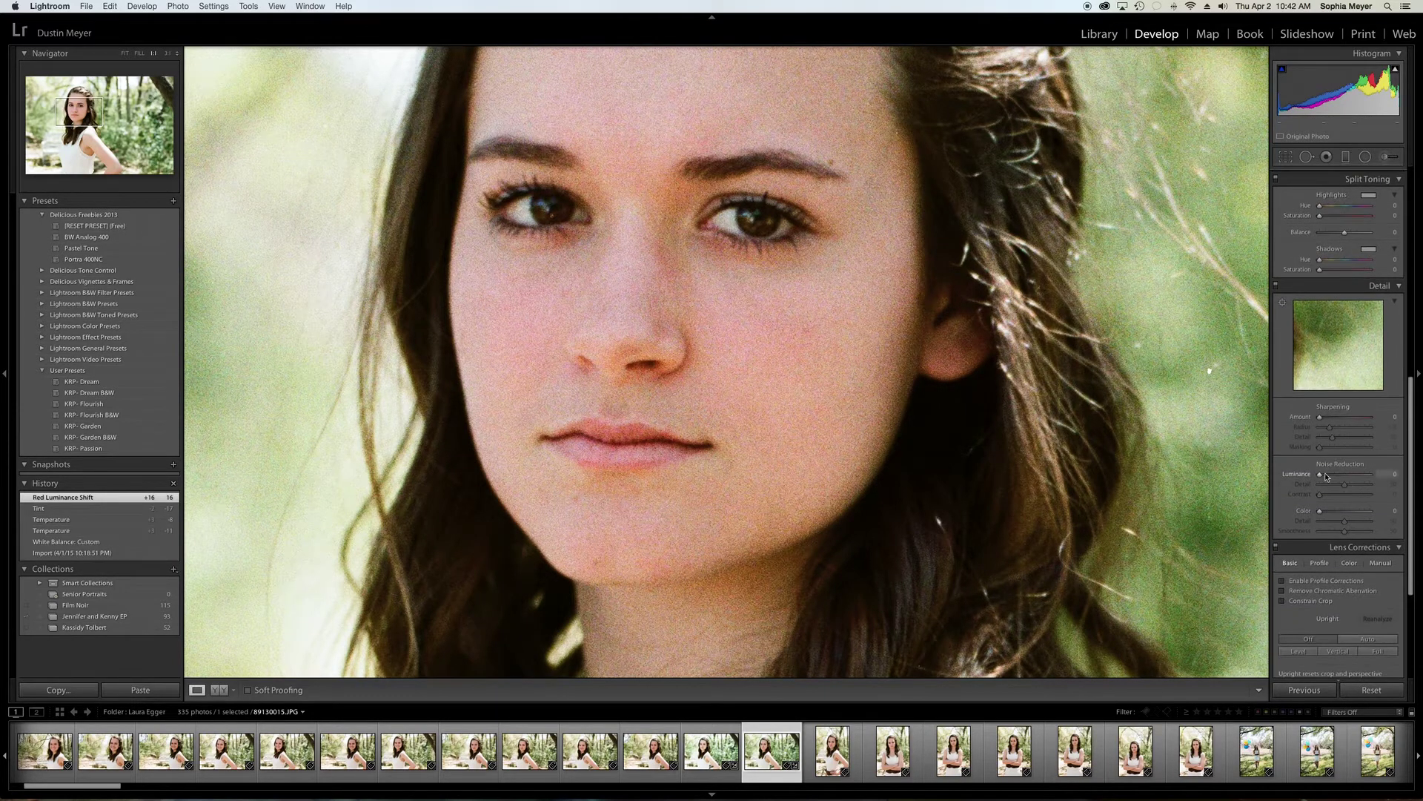
pyautogui.moveTo(1322, 474); pyautogui.dragTo(1334, 514)
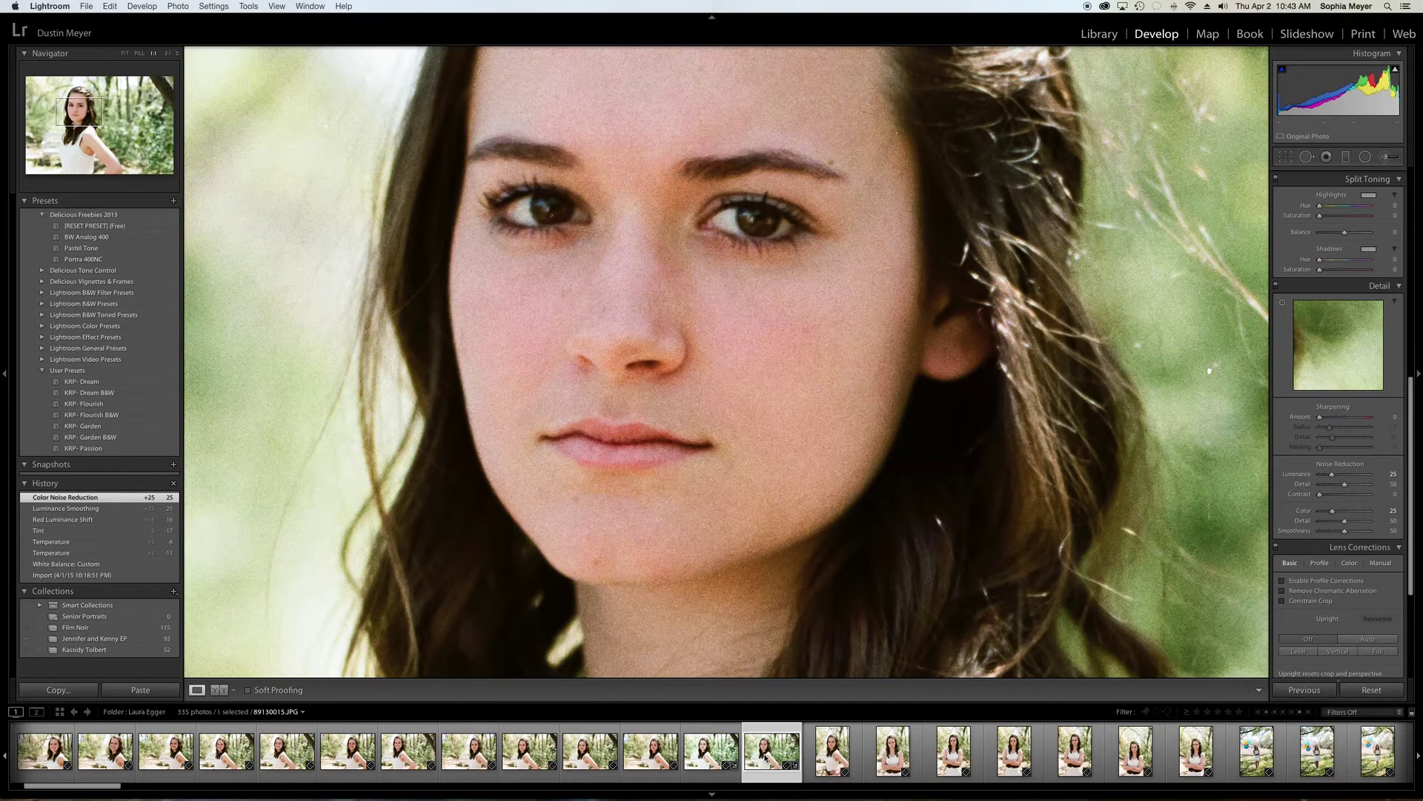
pyautogui.click(832, 751)
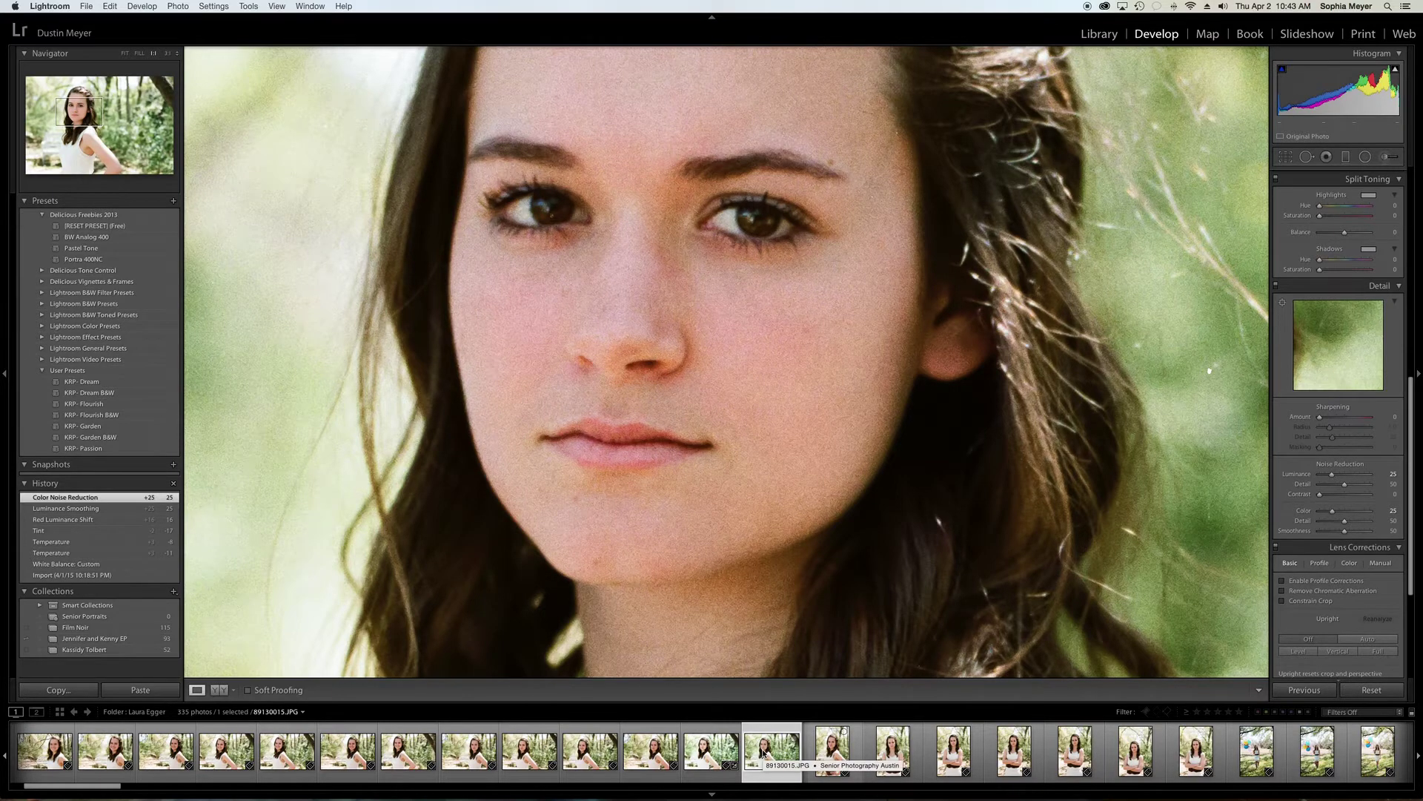
# - Use Edit In > Edit in PortraitProStudioMax on a copy with Lightroom adjustments
pyautogui.rightClick(763, 753)
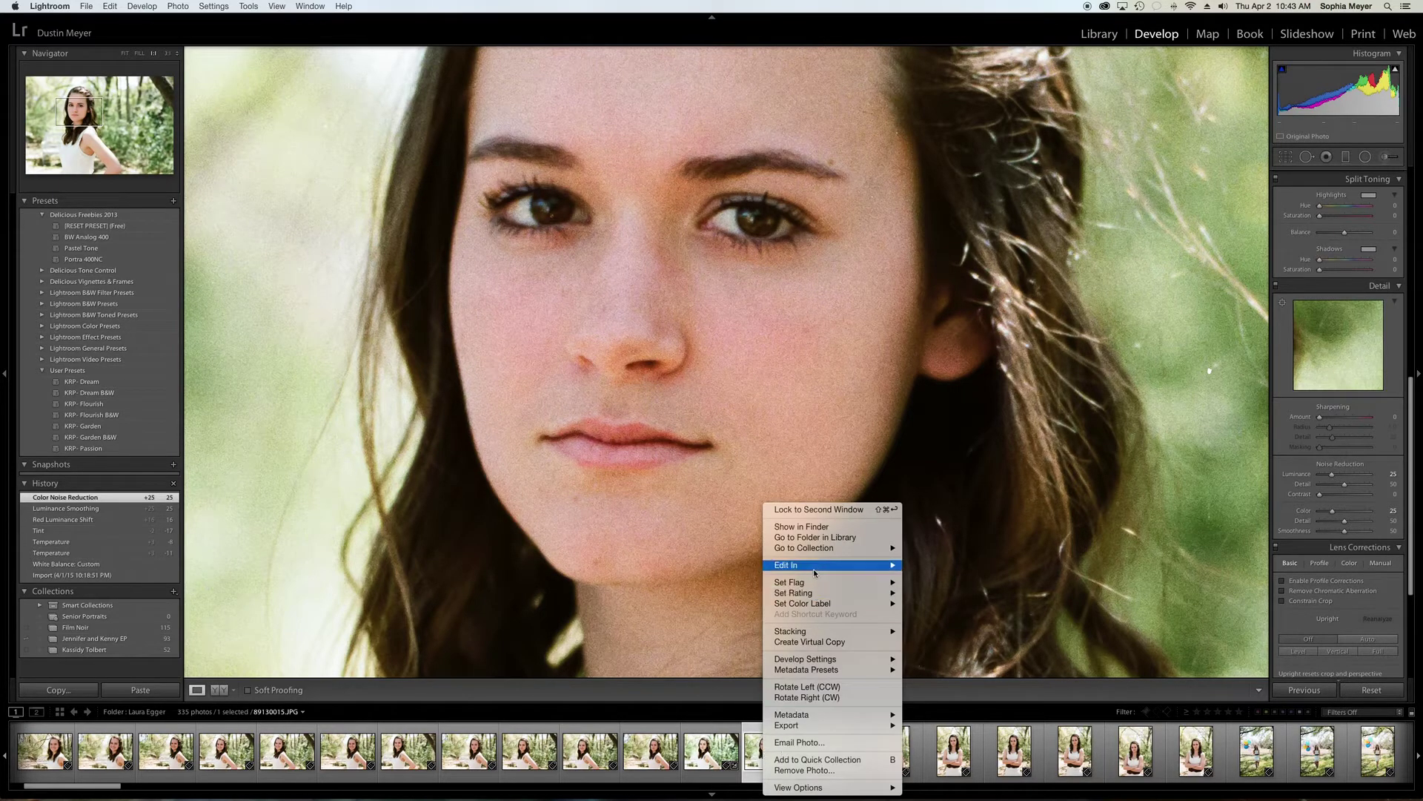
pyautogui.moveTo(814, 568)
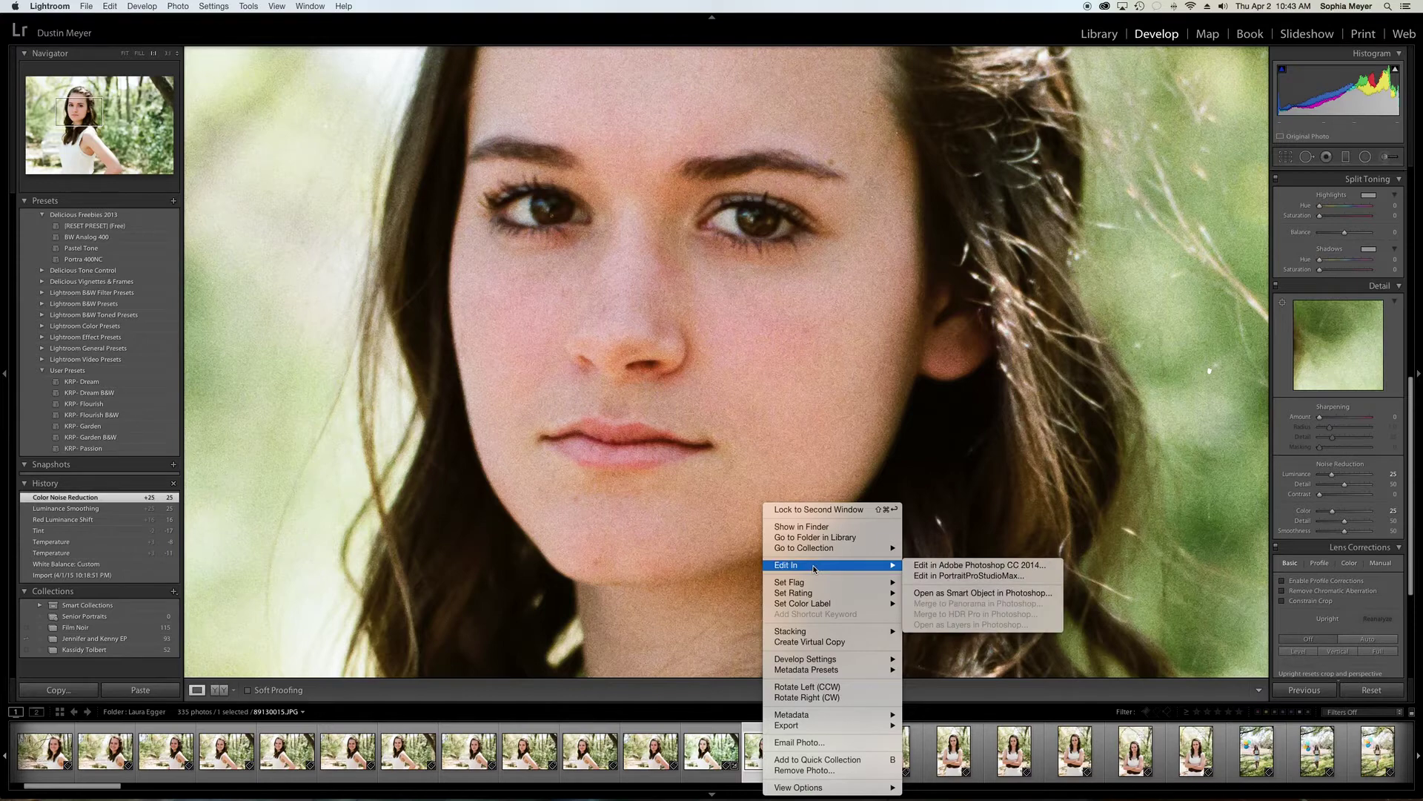
pyautogui.click(923, 576)
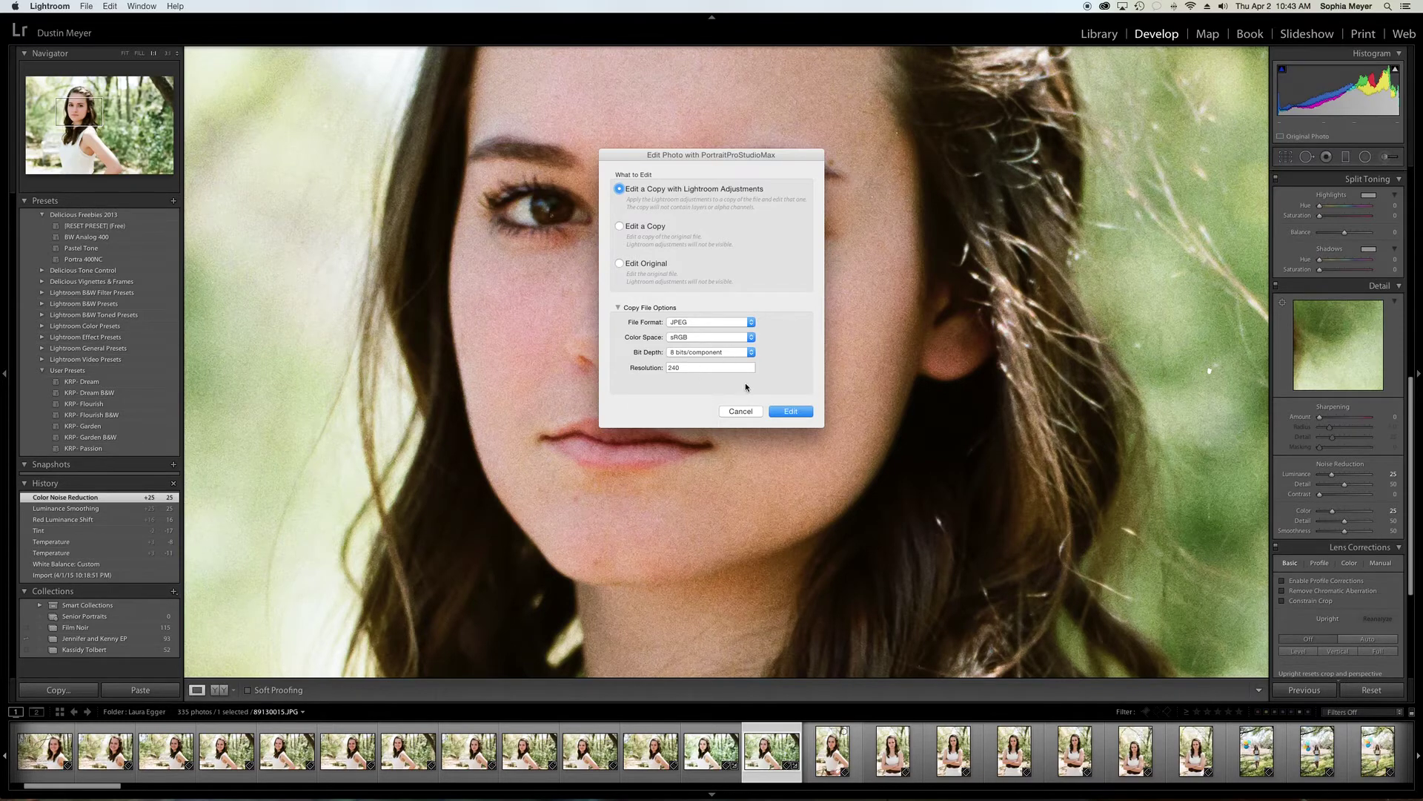
pyautogui.click(788, 411)
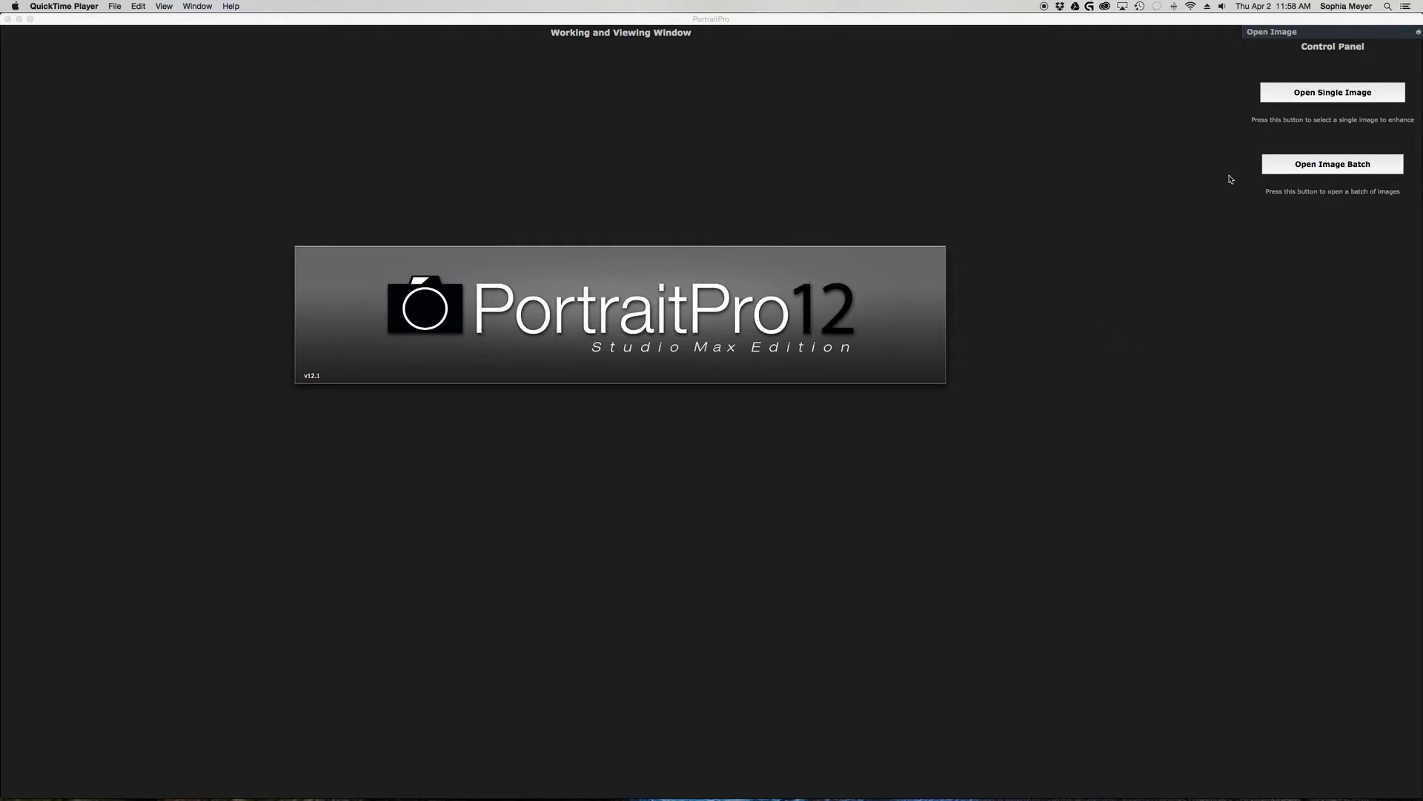
# - Open 89130015-3.jpg as a single image and begin fitting the left eyebrow outline
pyautogui.click(1290, 100)
pyautogui.click(1290, 100)
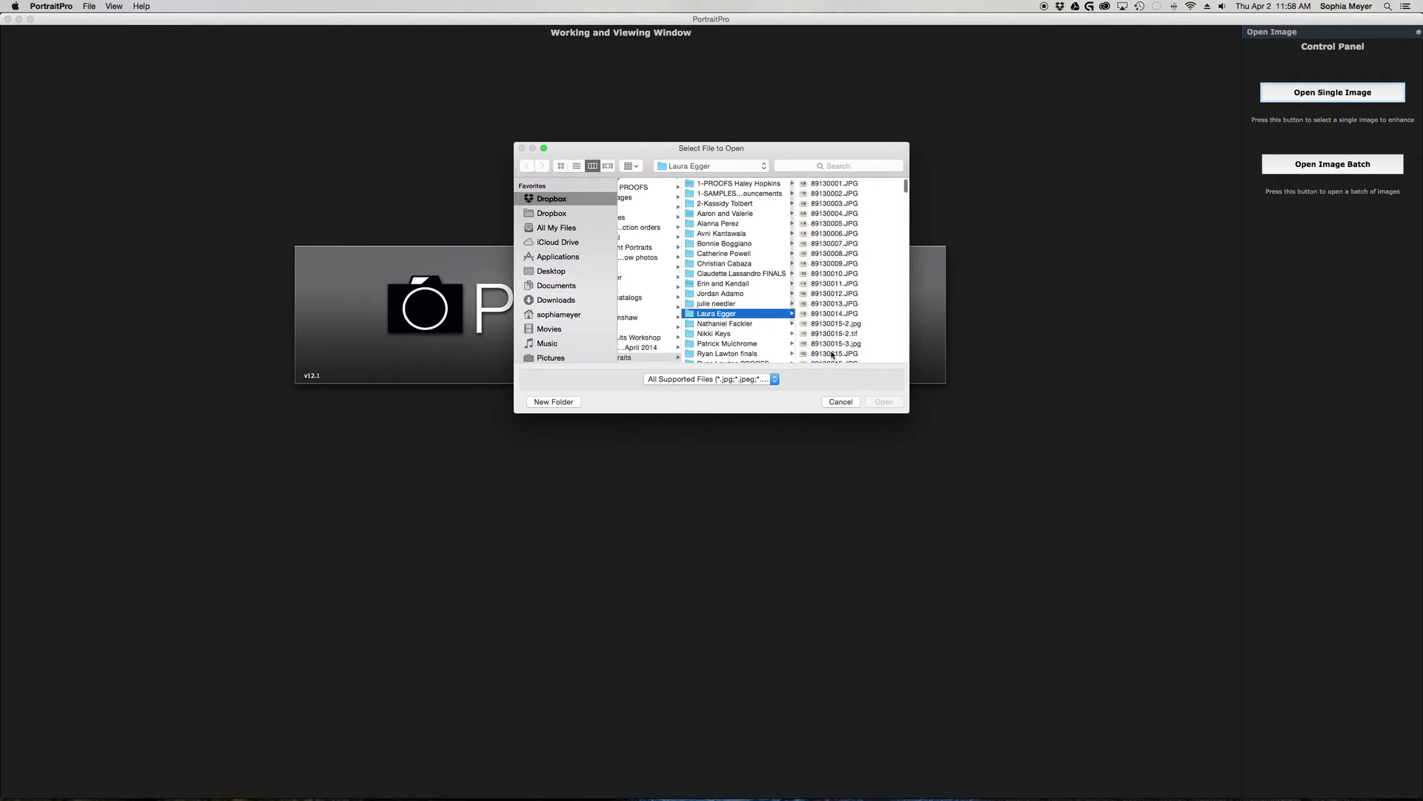
pyautogui.click(835, 345)
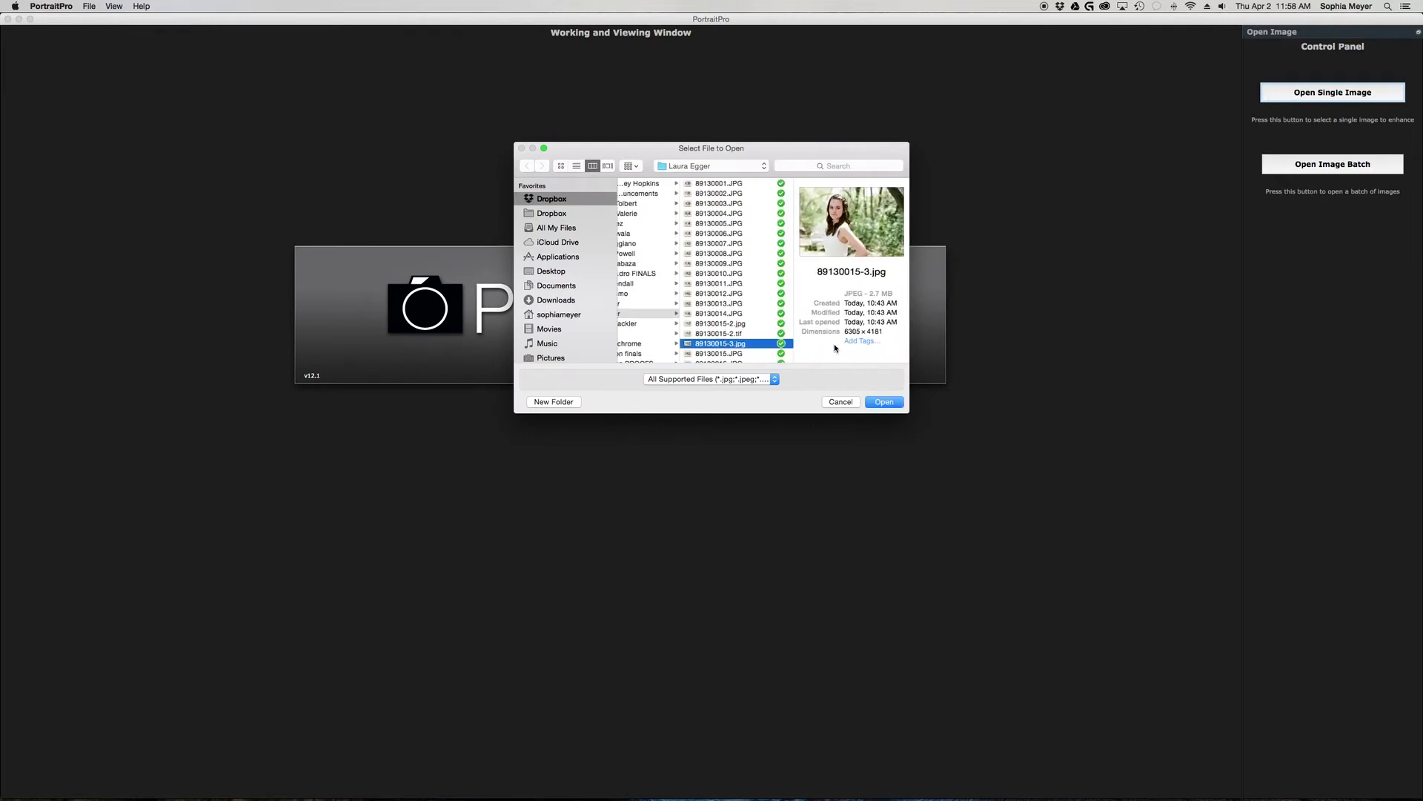
pyautogui.click(754, 325)
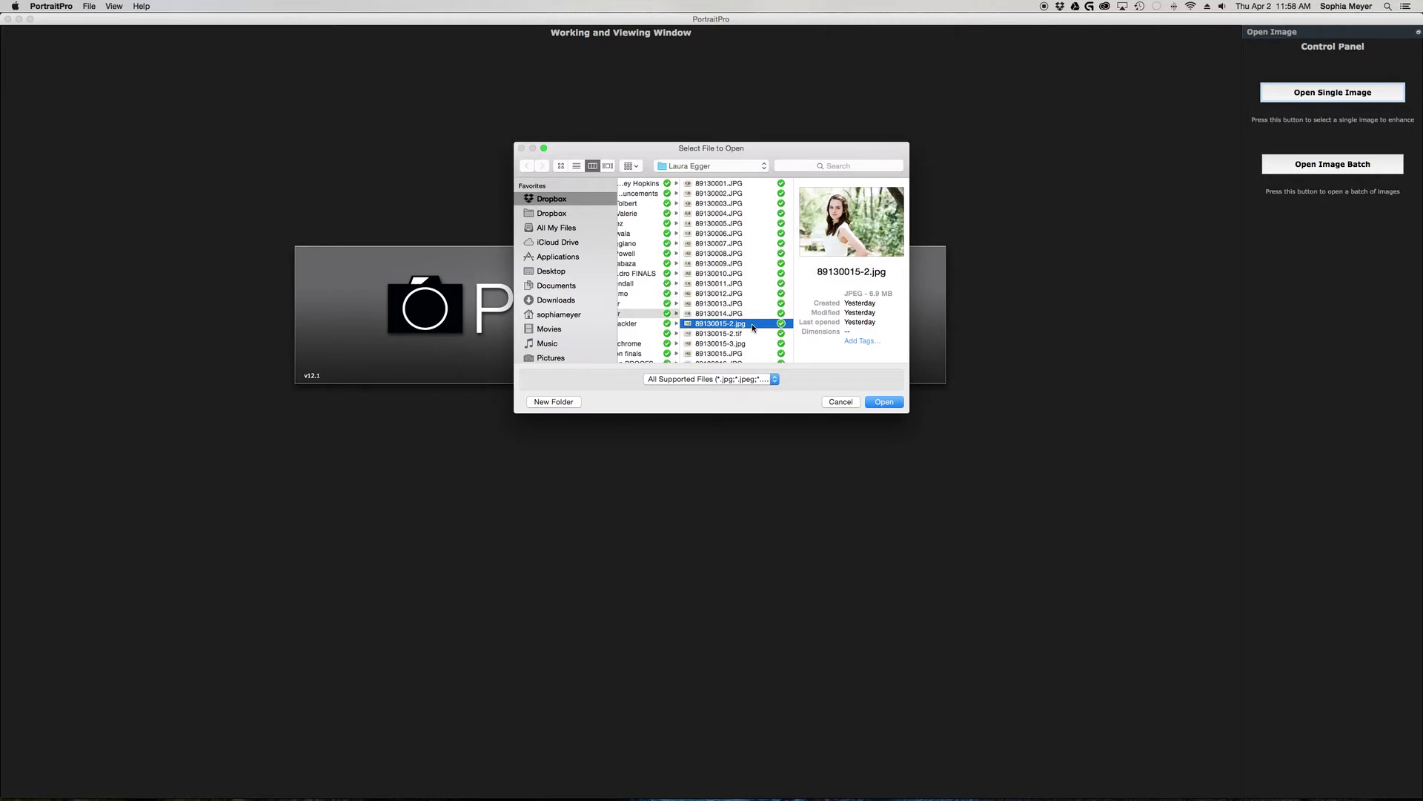
pyautogui.click(752, 344)
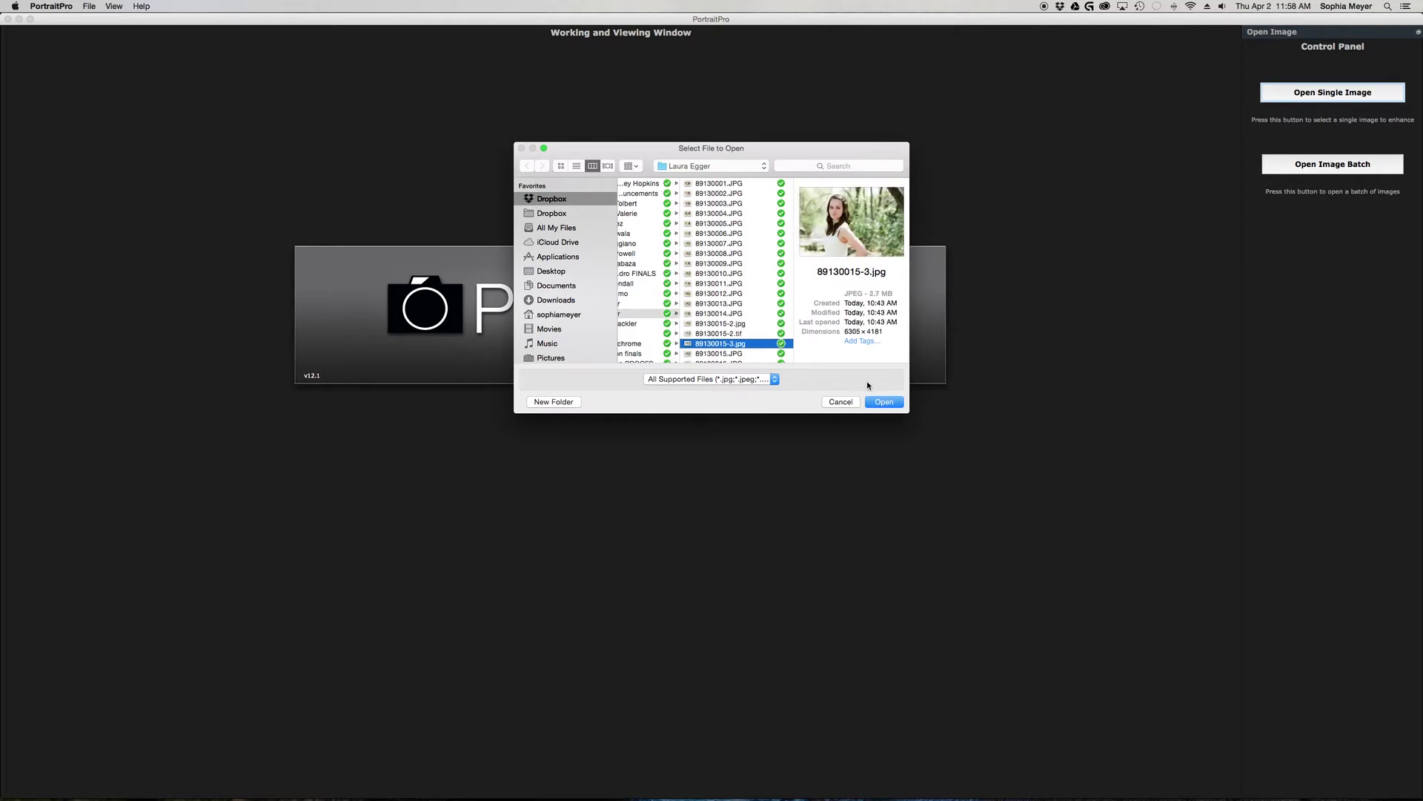
pyautogui.click(882, 405)
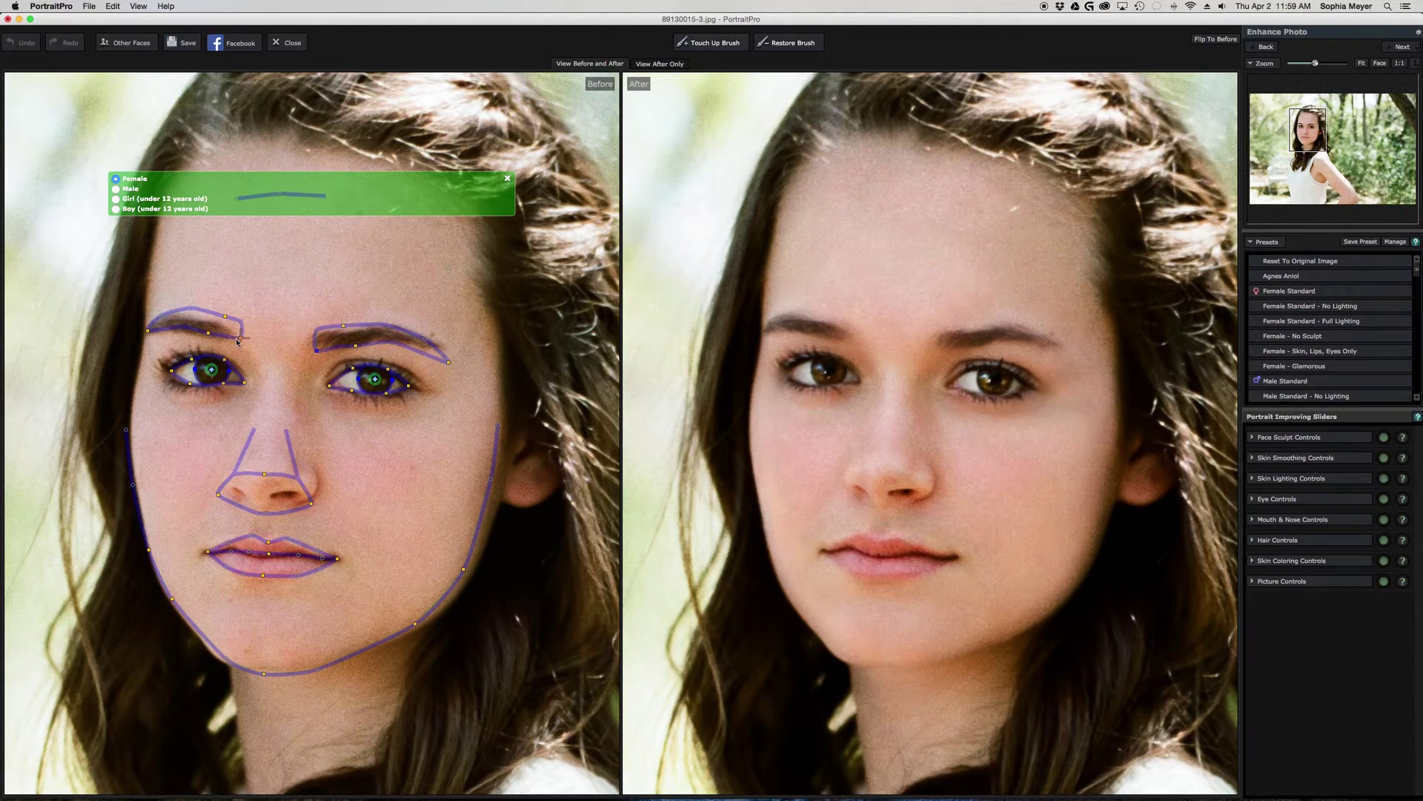
pyautogui.moveTo(241, 340); pyautogui.dragTo(231, 341)
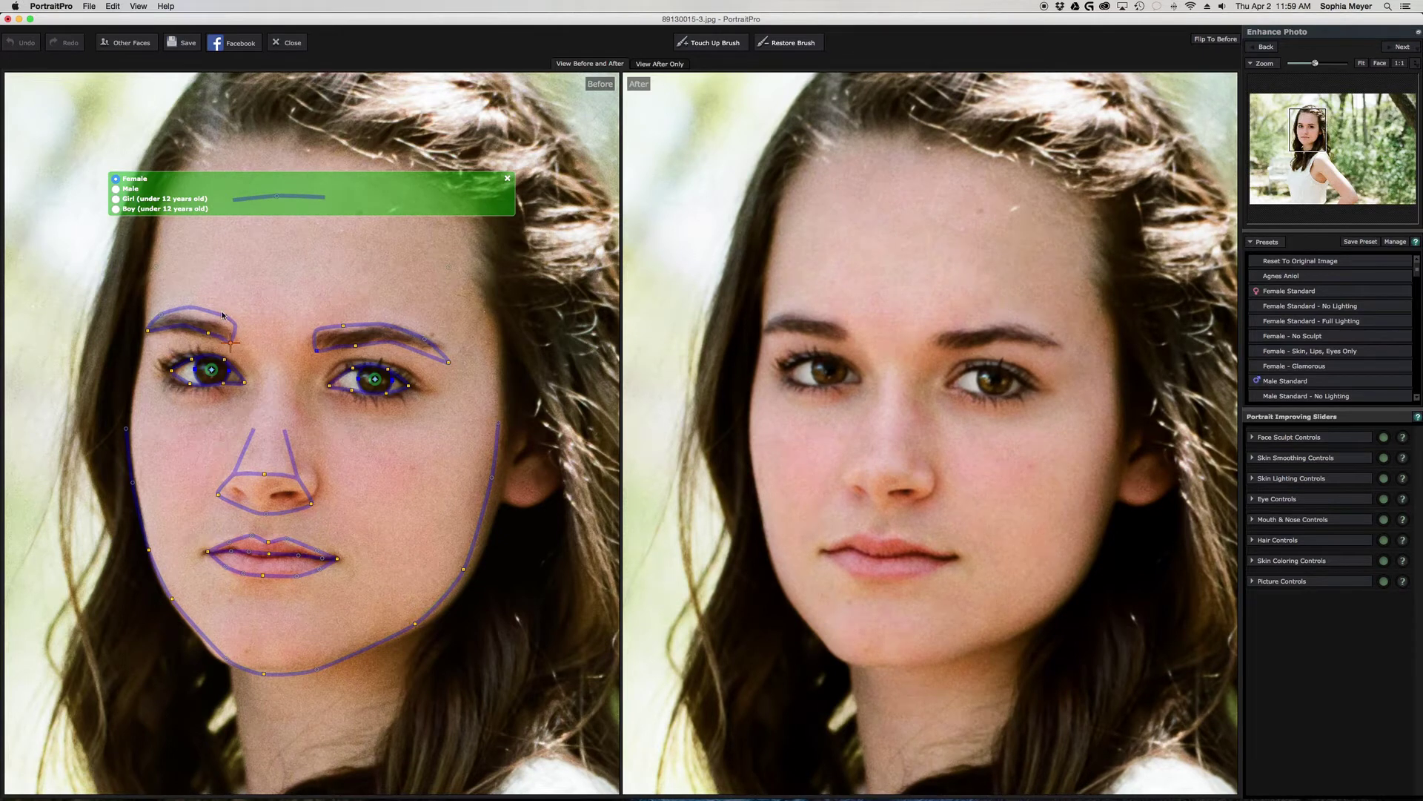
# - Adjust outline points on both eyebrows, the nose, lower lip and right jaw to match her face
pyautogui.moveTo(225, 314); pyautogui.dragTo(219, 324)
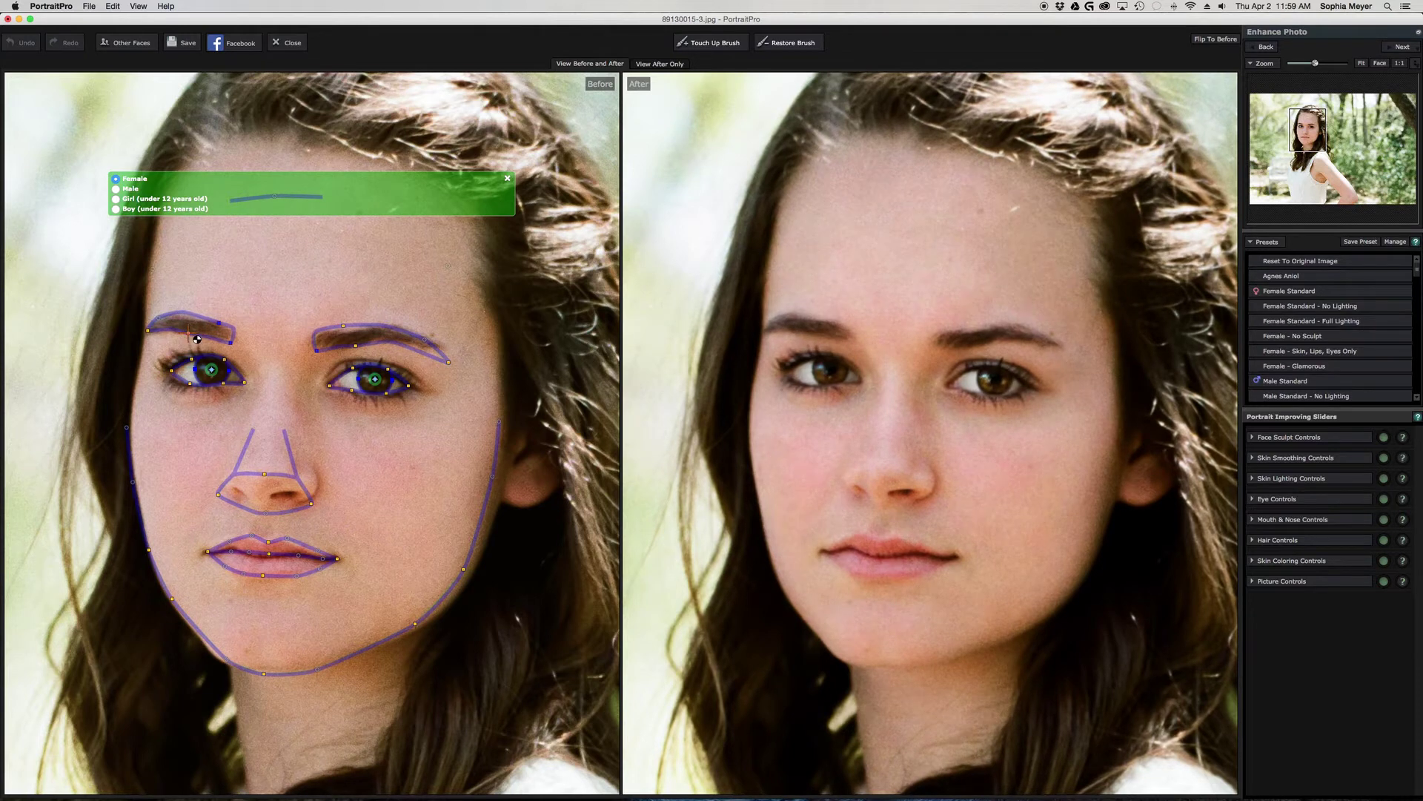
pyautogui.moveTo(448, 362); pyautogui.dragTo(440, 347)
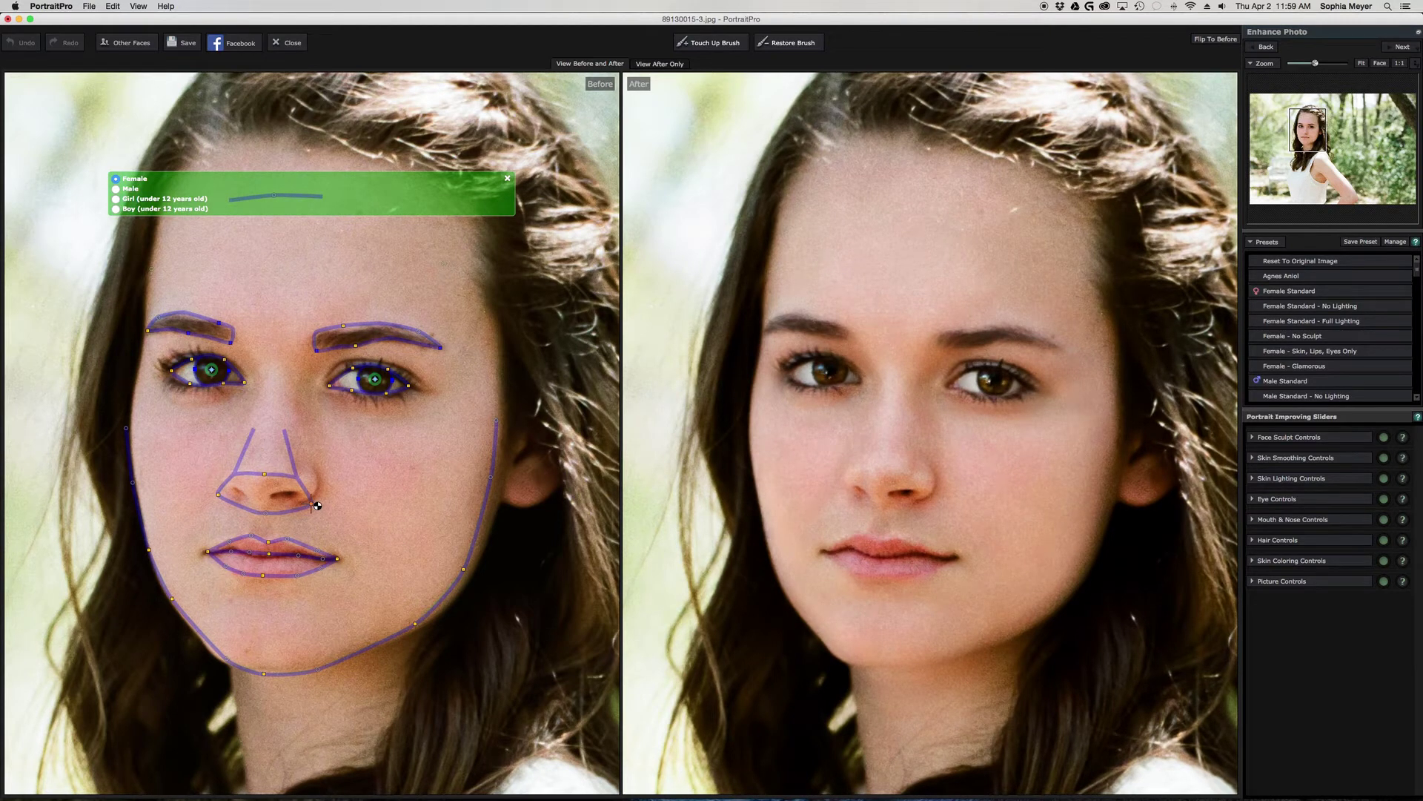
pyautogui.moveTo(317, 505); pyautogui.dragTo(314, 501)
pyautogui.moveTo(264, 473); pyautogui.dragTo(264, 476)
pyautogui.moveTo(274, 558); pyautogui.dragTo(265, 559)
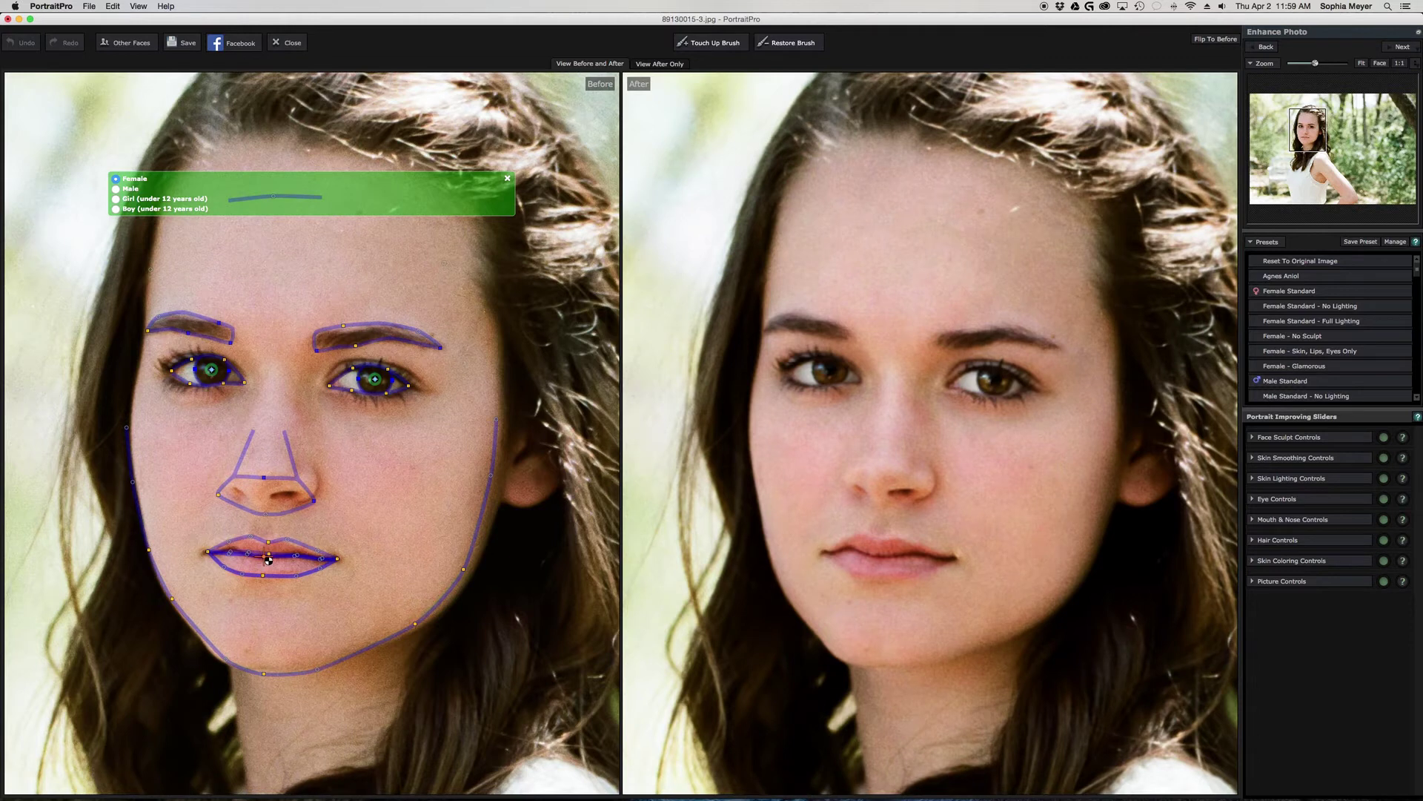
pyautogui.moveTo(268, 561); pyautogui.dragTo(267, 558)
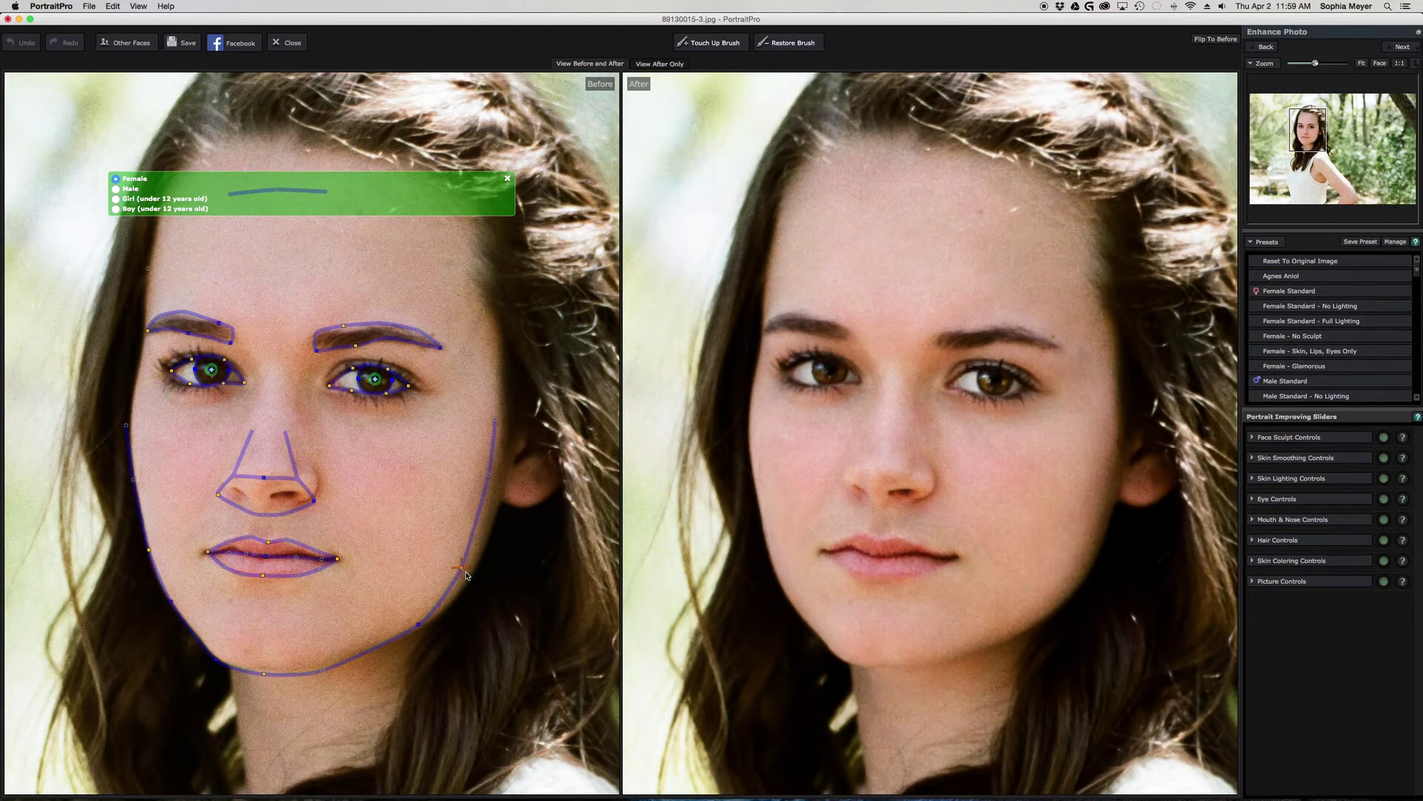
pyautogui.moveTo(460, 570); pyautogui.dragTo(467, 575)
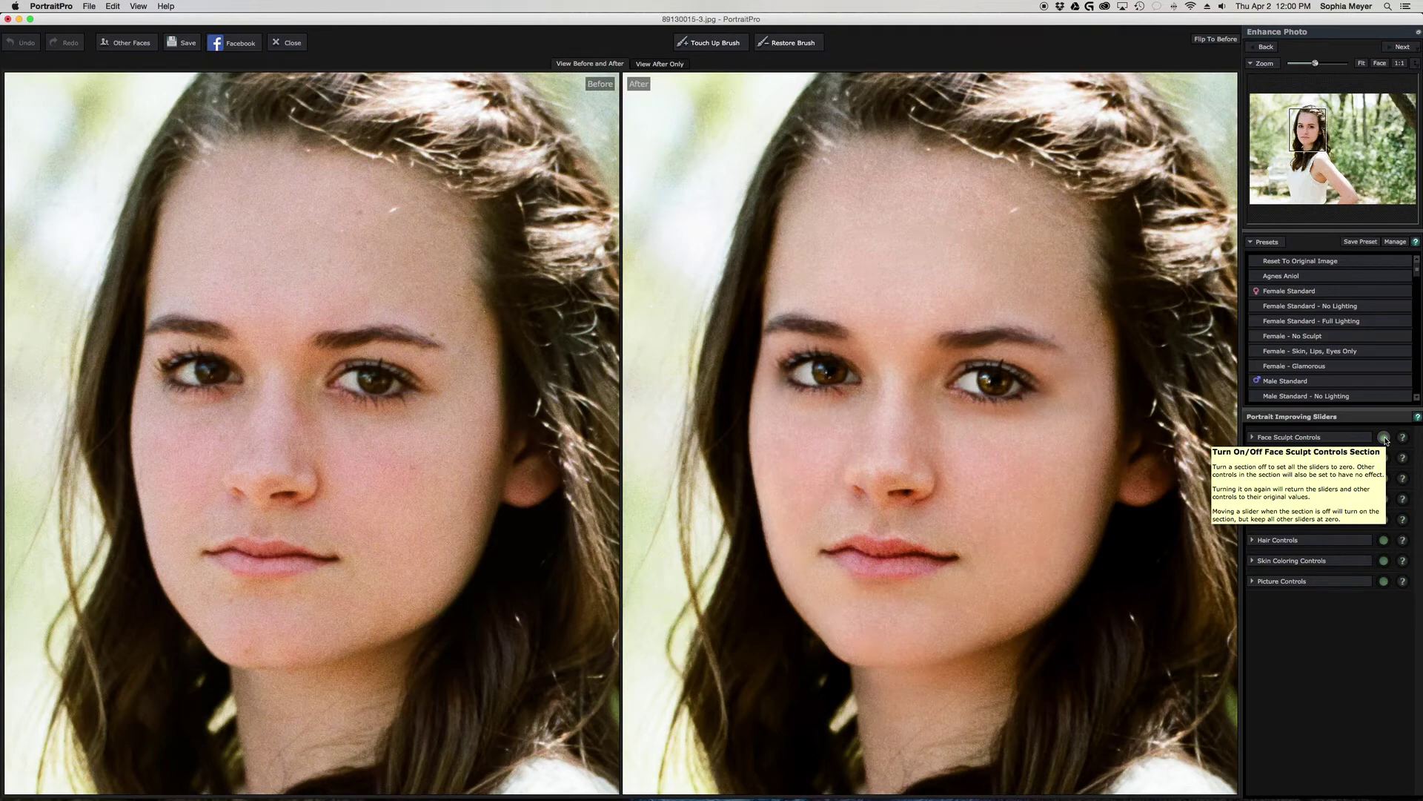
# - Expand Face Sculpt Controls, showing Master Fade 42, Face Shape 35, Eyes 39 and Nose 51
pyautogui.click(1348, 443)
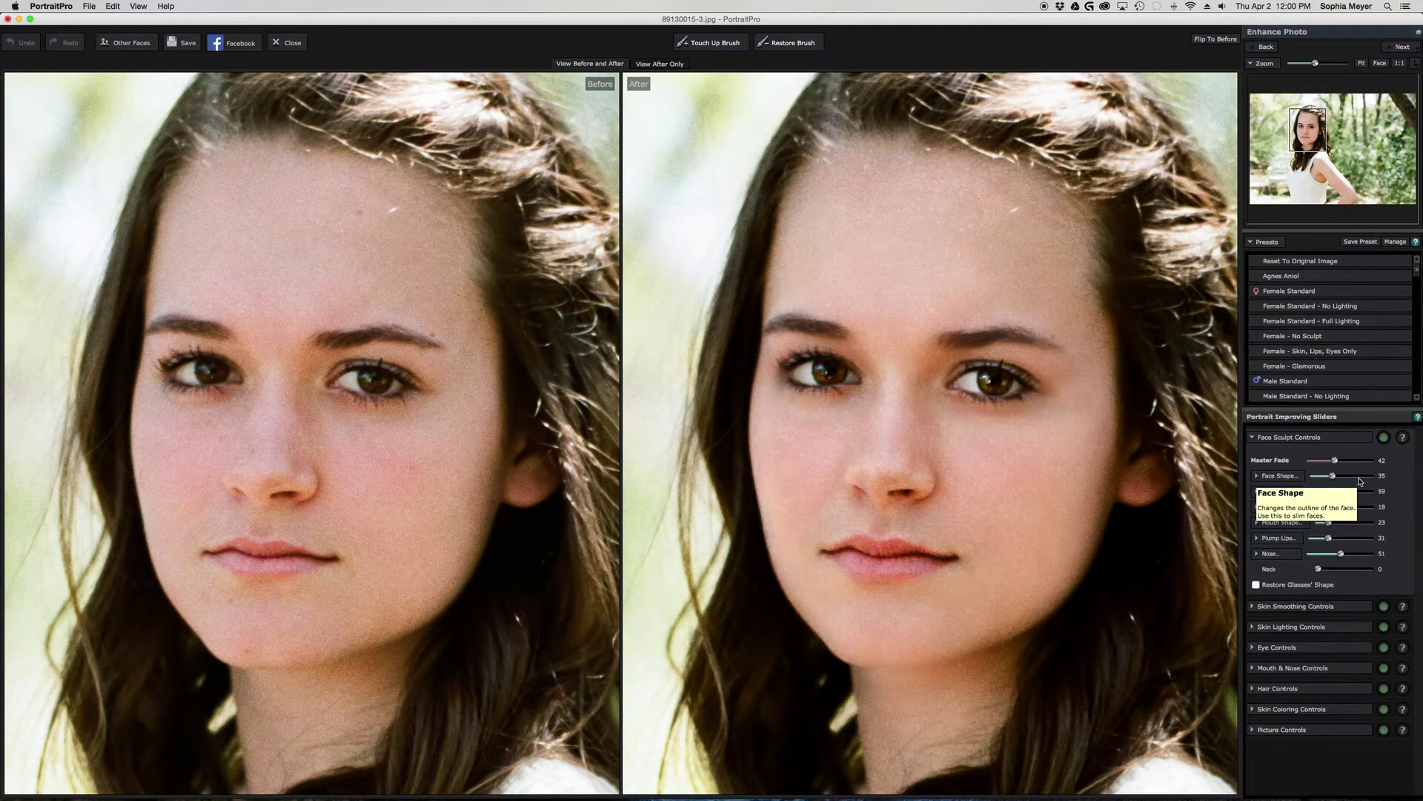
# - Try and undo a stronger Face Shape, then set Master Fade to 56 and fit the photo
pyautogui.click(1360, 477)
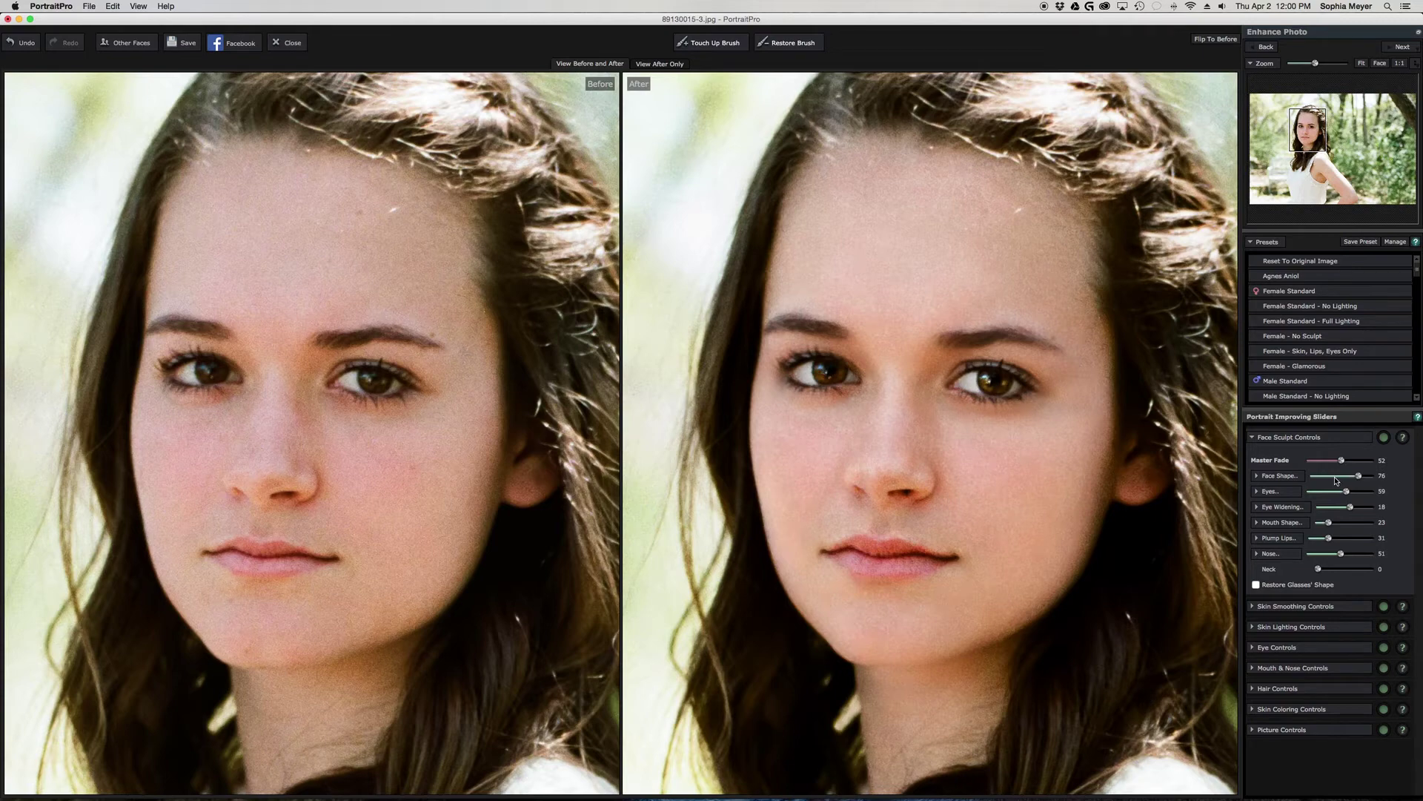
pyautogui.moveTo(1360, 476)
pyautogui.mouseDown()
pyautogui.moveTo(1397, 479)
pyautogui.moveTo(1290, 481)
pyautogui.moveTo(1338, 480)
pyautogui.mouseUp()
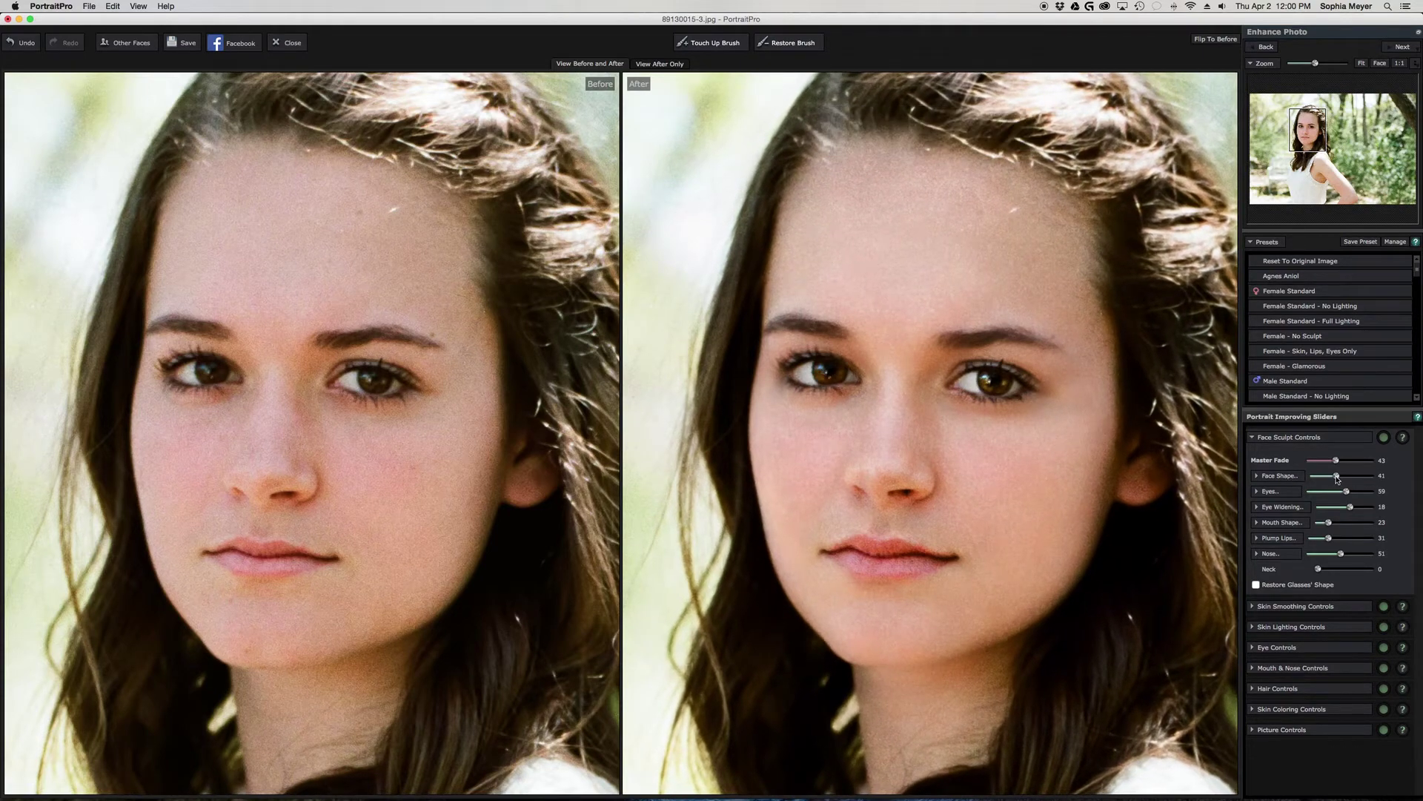
pyautogui.press('super+z')
pyautogui.press('super+z')
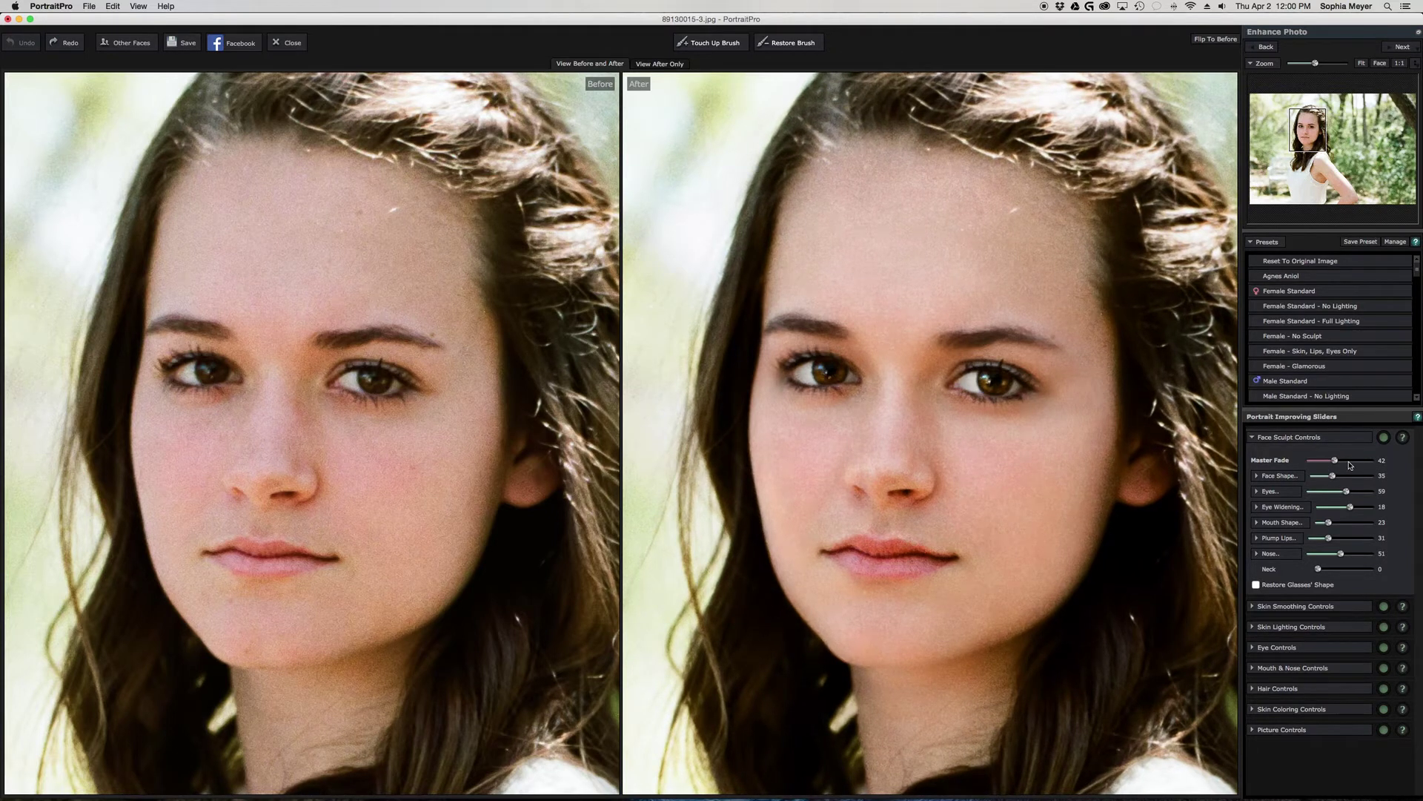
pyautogui.click(1357, 461)
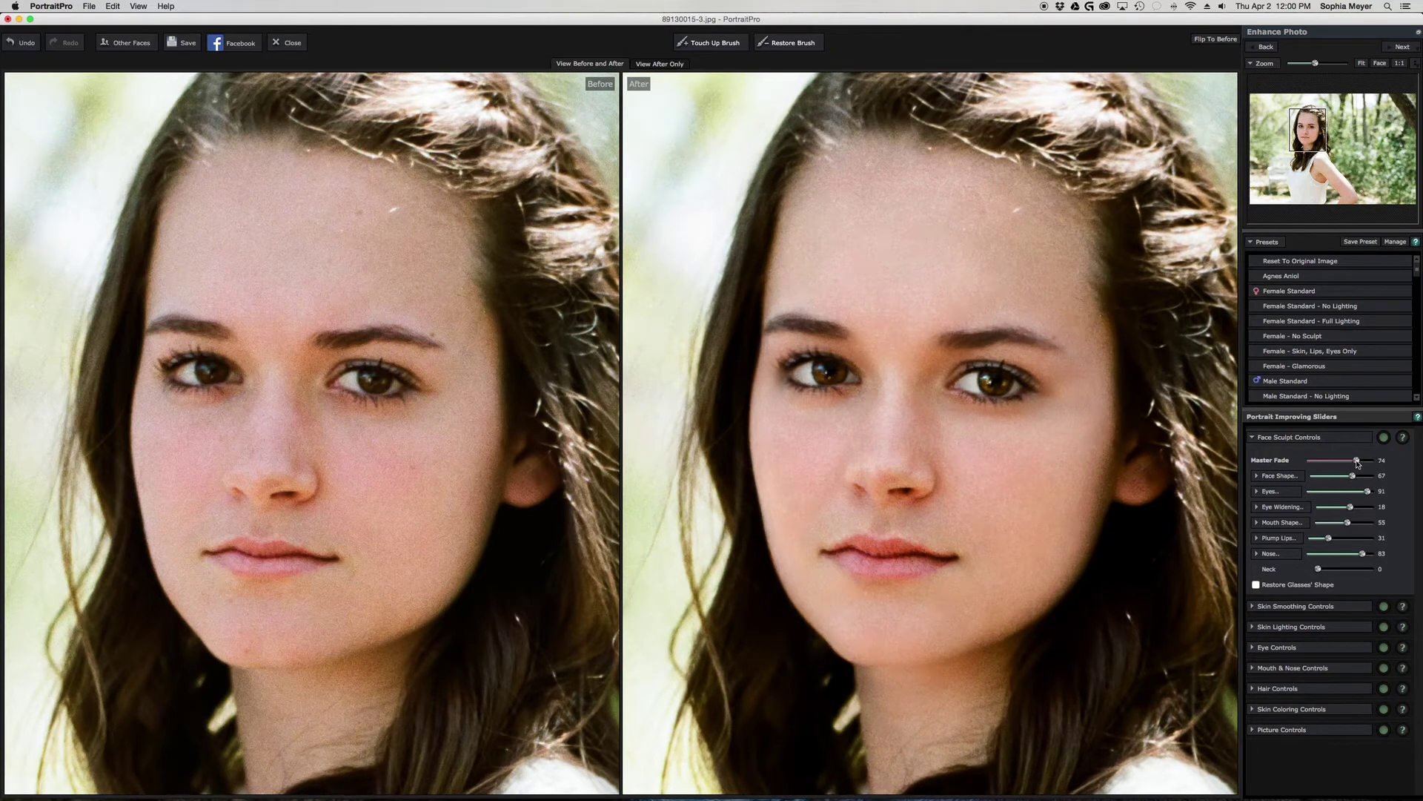
pyautogui.moveTo(1357, 461); pyautogui.dragTo(1344, 461)
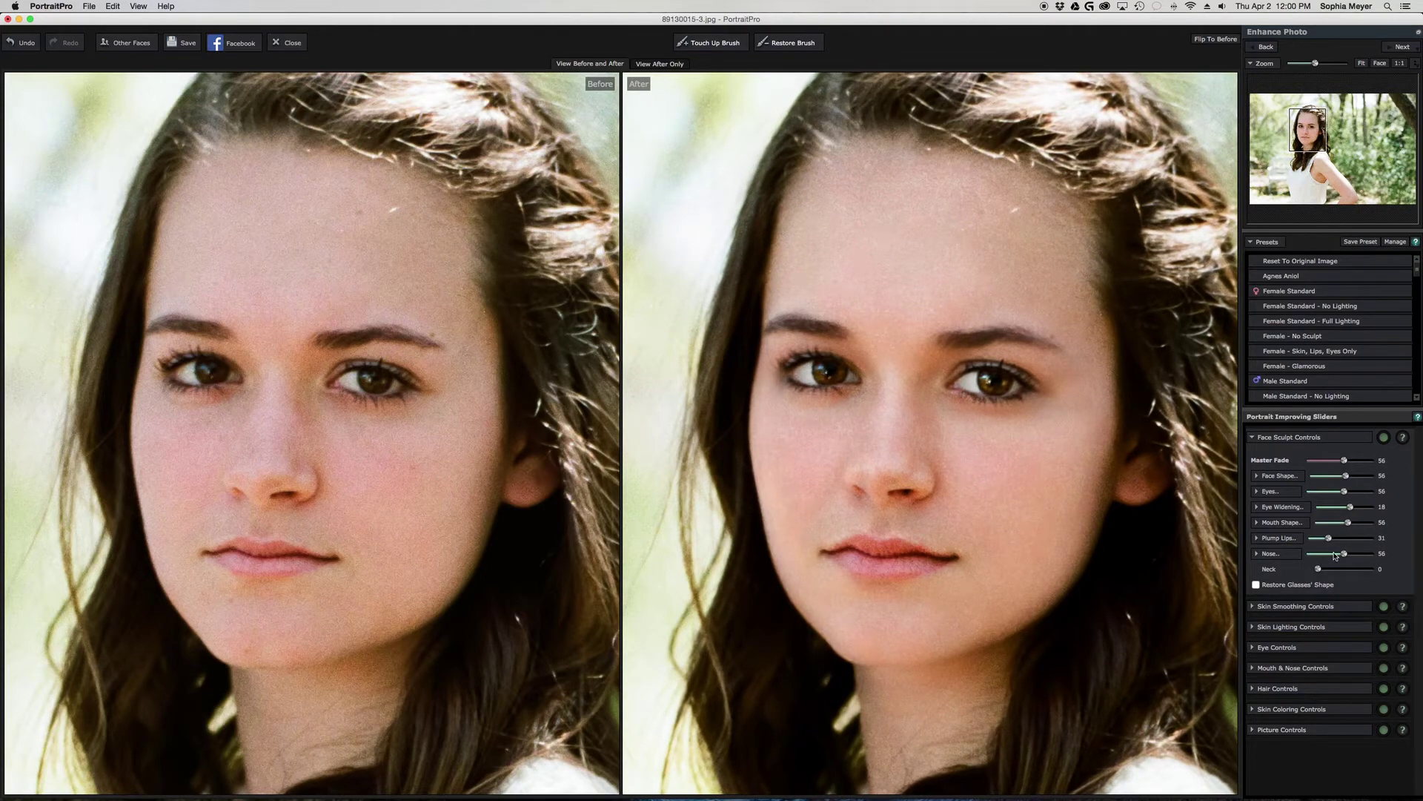
pyautogui.click(1364, 64)
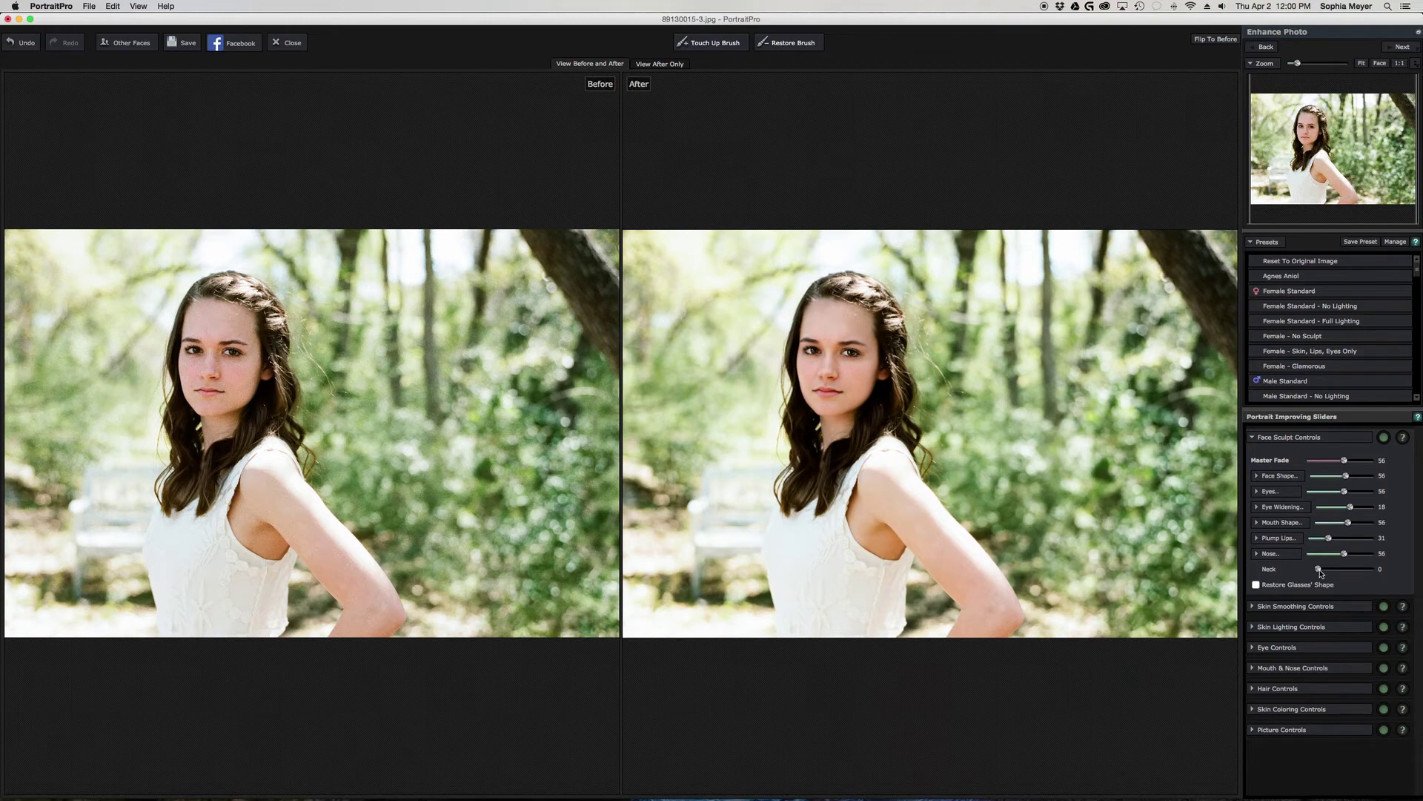
# - Set Neck to 100, raise Eye Widening, lower Face Shape to 22, then zoom to the face
pyautogui.moveTo(1319, 569); pyautogui.dragTo(1384, 574)
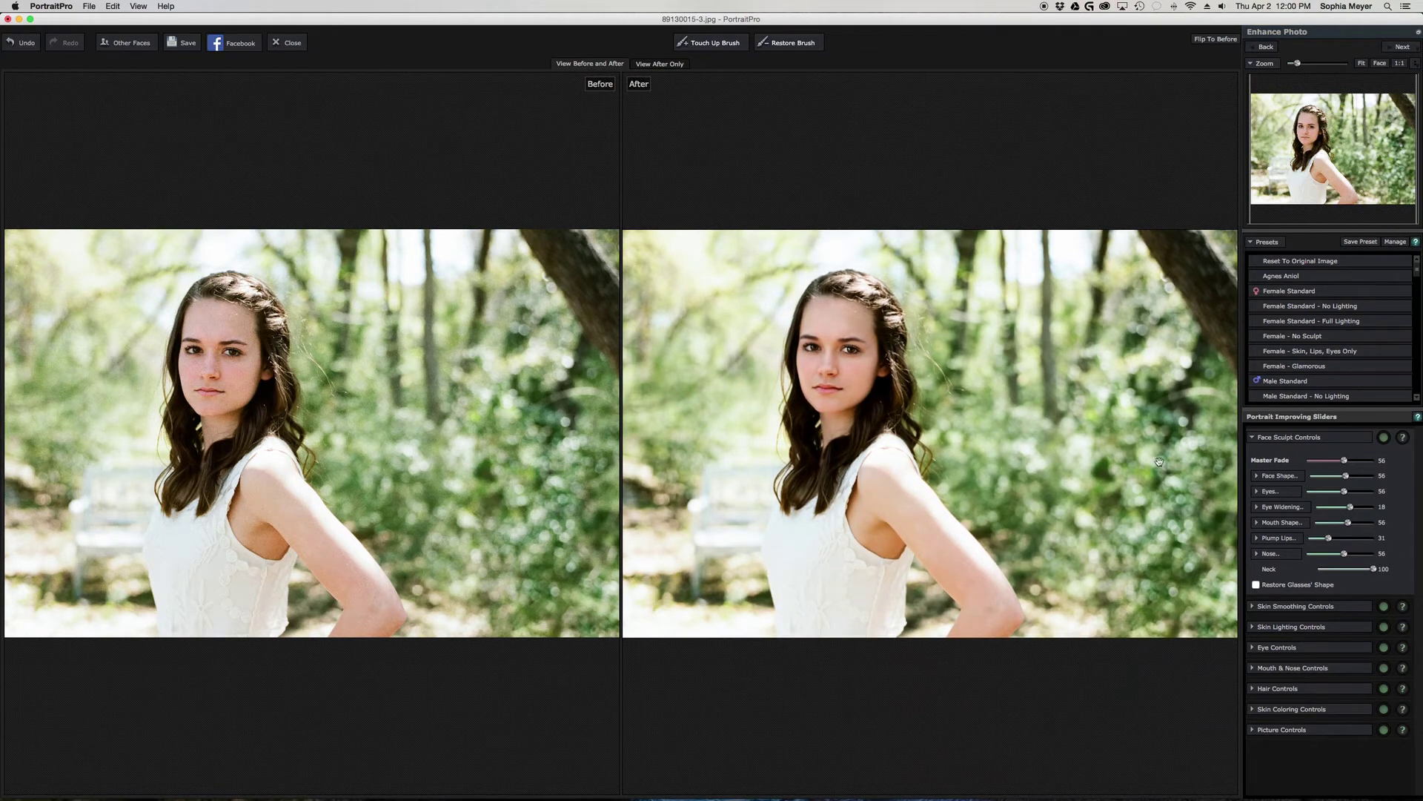
pyautogui.moveTo(1354, 511)
pyautogui.mouseDown()
pyautogui.moveTo(1370, 511)
pyautogui.moveTo(1358, 511)
pyautogui.mouseUp()
pyautogui.moveTo(1349, 480)
pyautogui.mouseDown()
pyautogui.moveTo(1370, 481)
pyautogui.moveTo(1309, 480)
pyautogui.moveTo(1338, 481)
pyautogui.moveTo(1326, 480)
pyautogui.mouseUp()
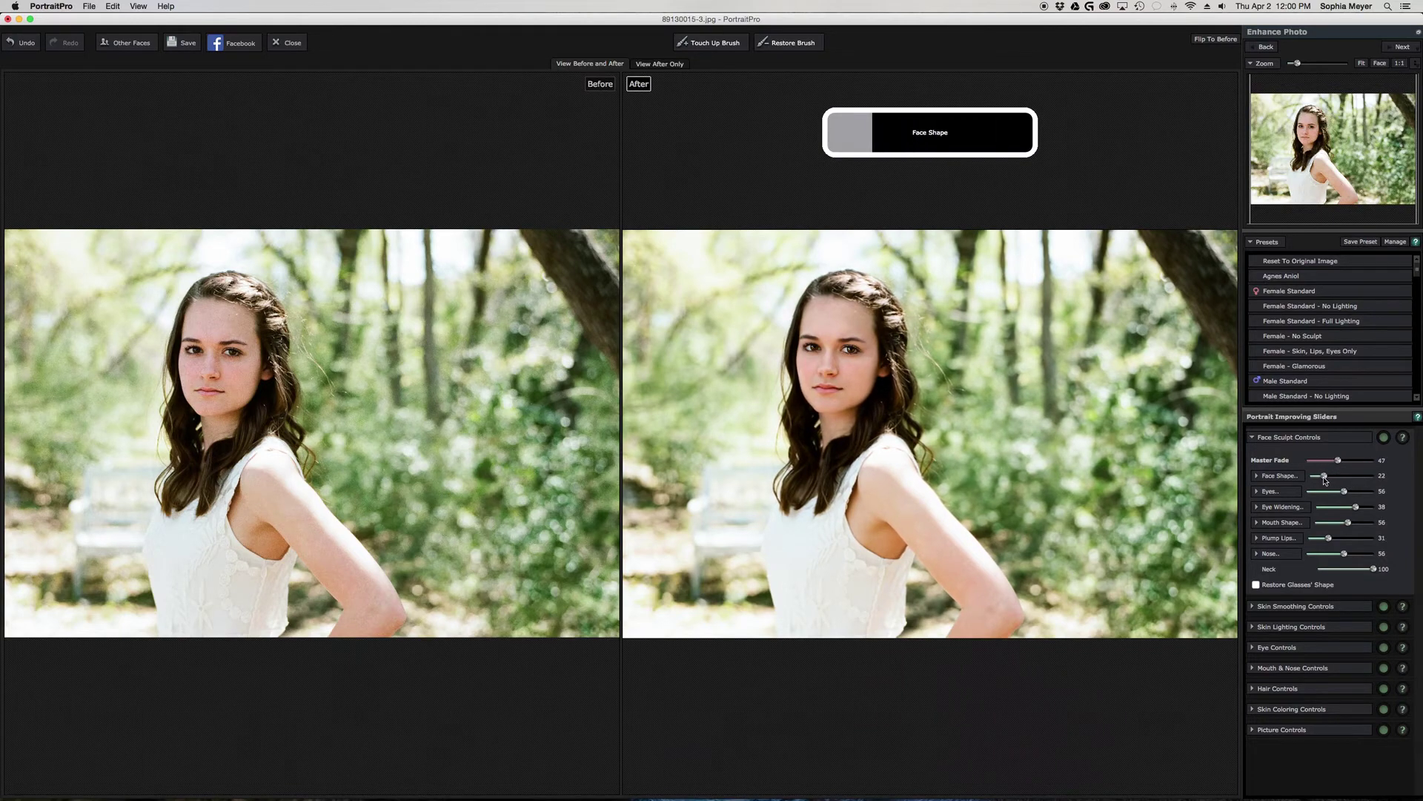
pyautogui.click(1327, 443)
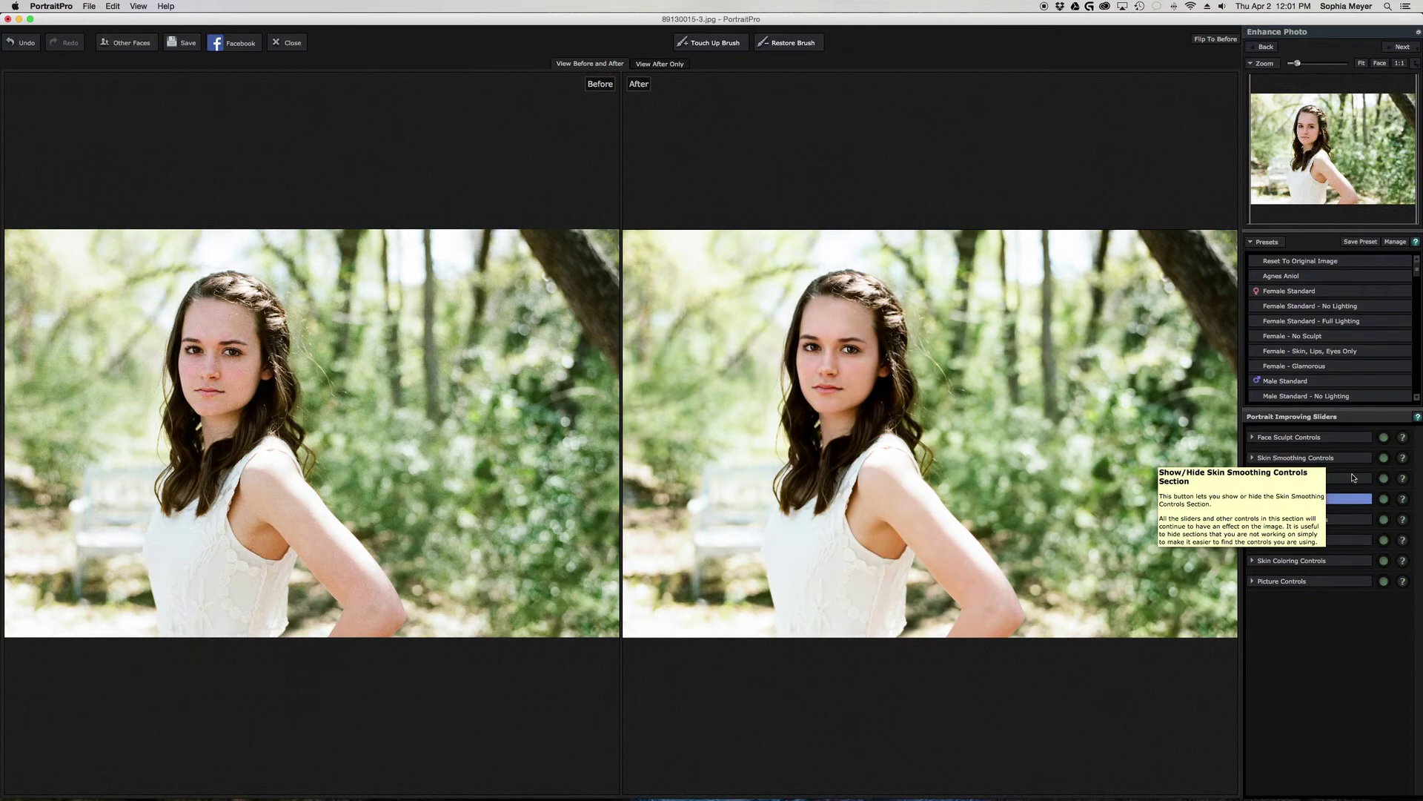
pyautogui.click(1379, 63)
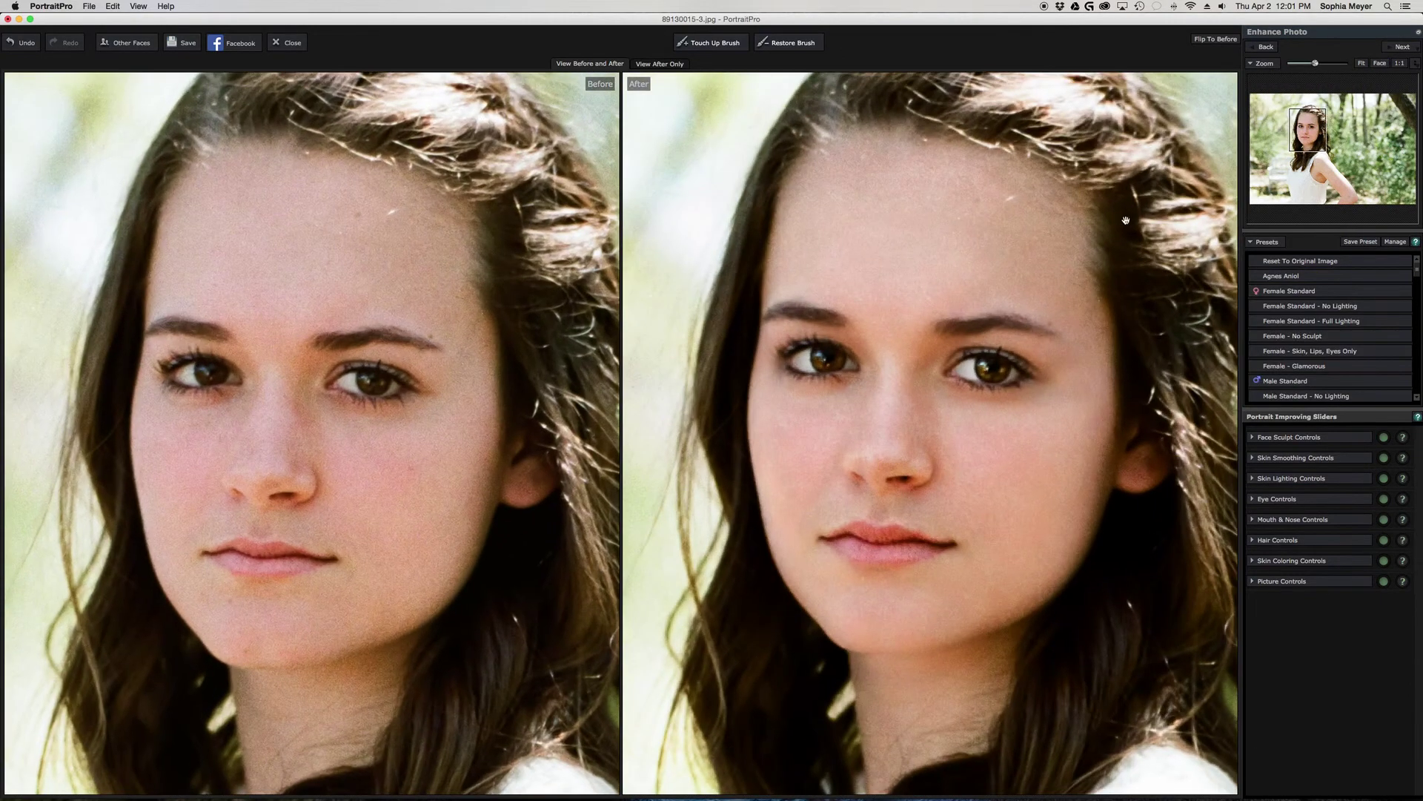
# - Try maximum skin smoothing, undo it, then raise Imperfections removal so skin smoothing reaches 62
pyautogui.click(1309, 459)
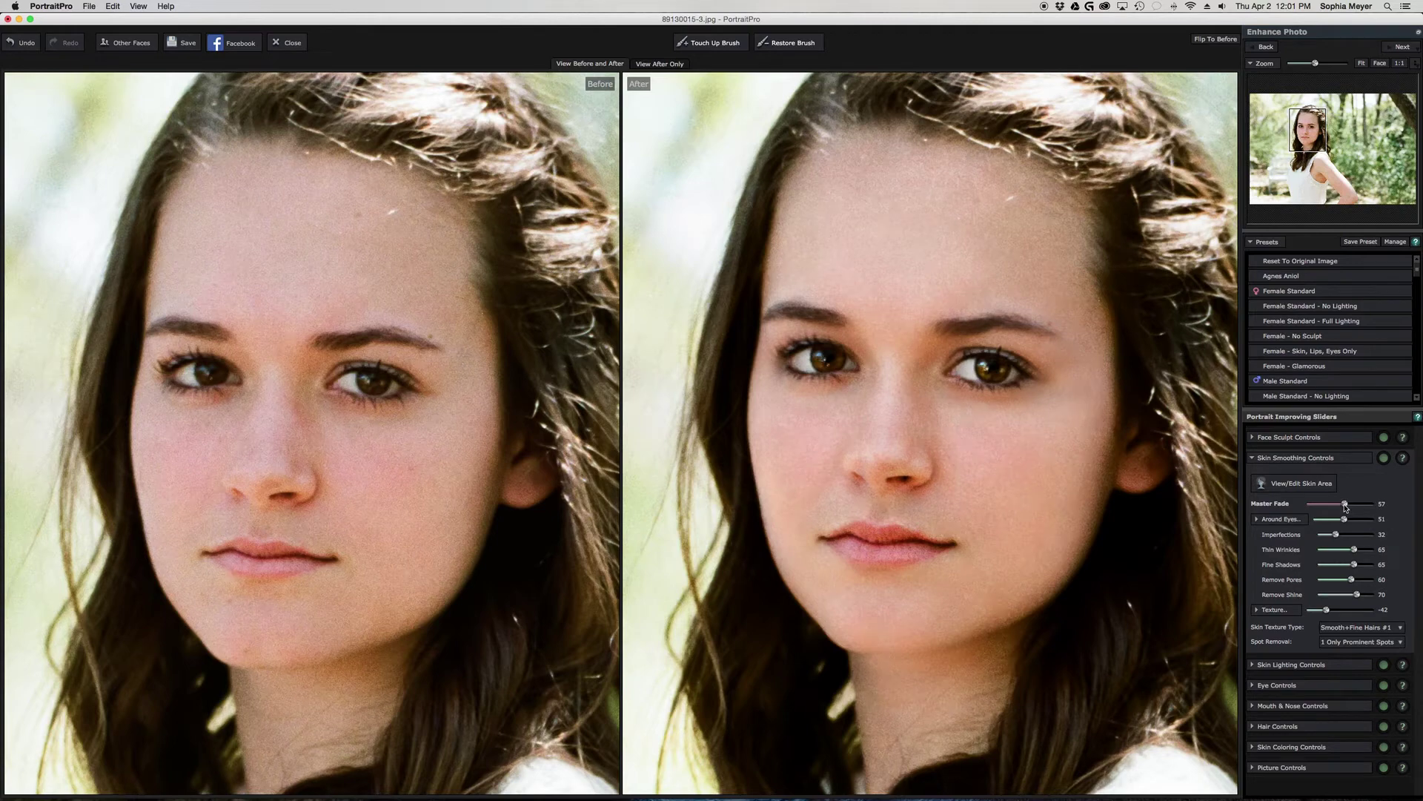
pyautogui.moveTo(1345, 505); pyautogui.dragTo(1378, 504)
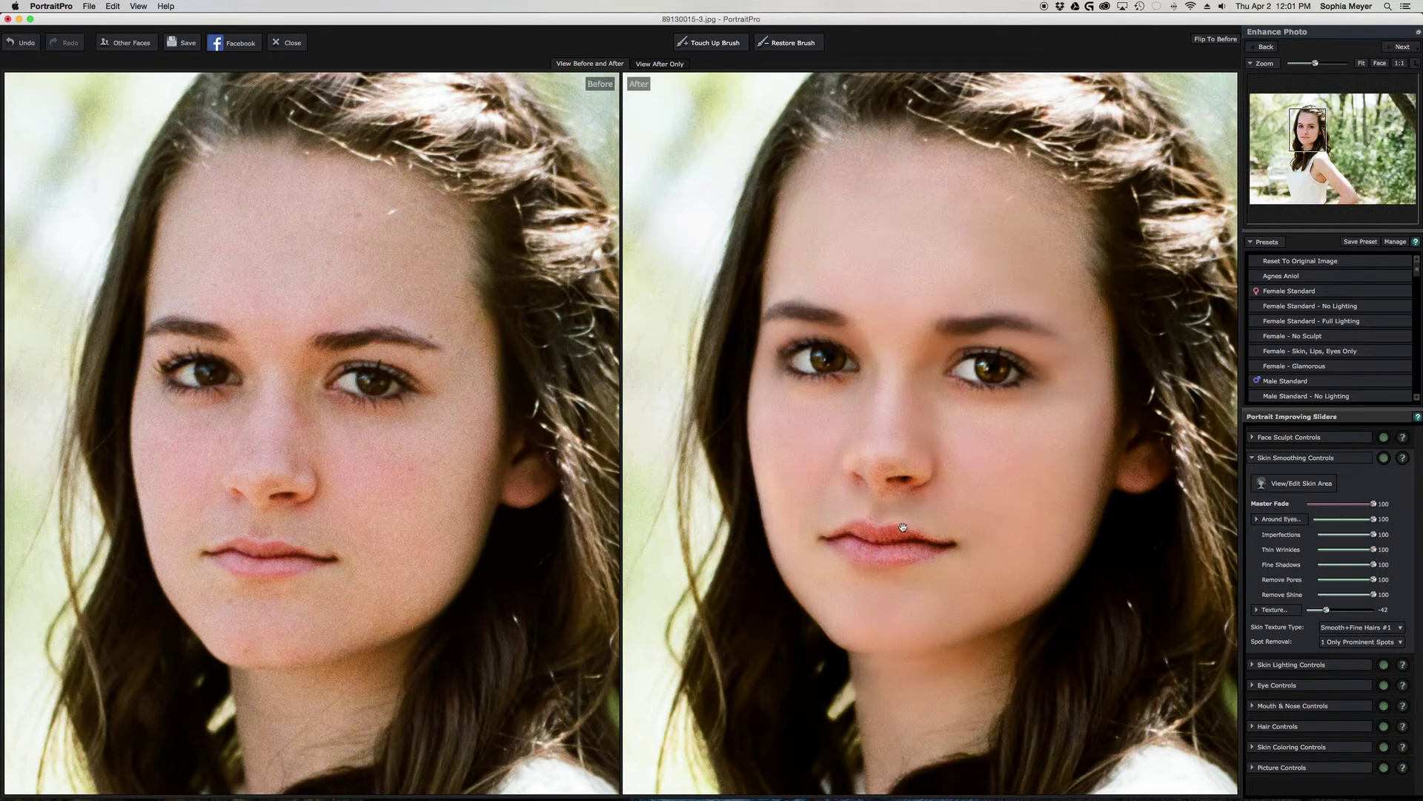
pyautogui.press('super+z')
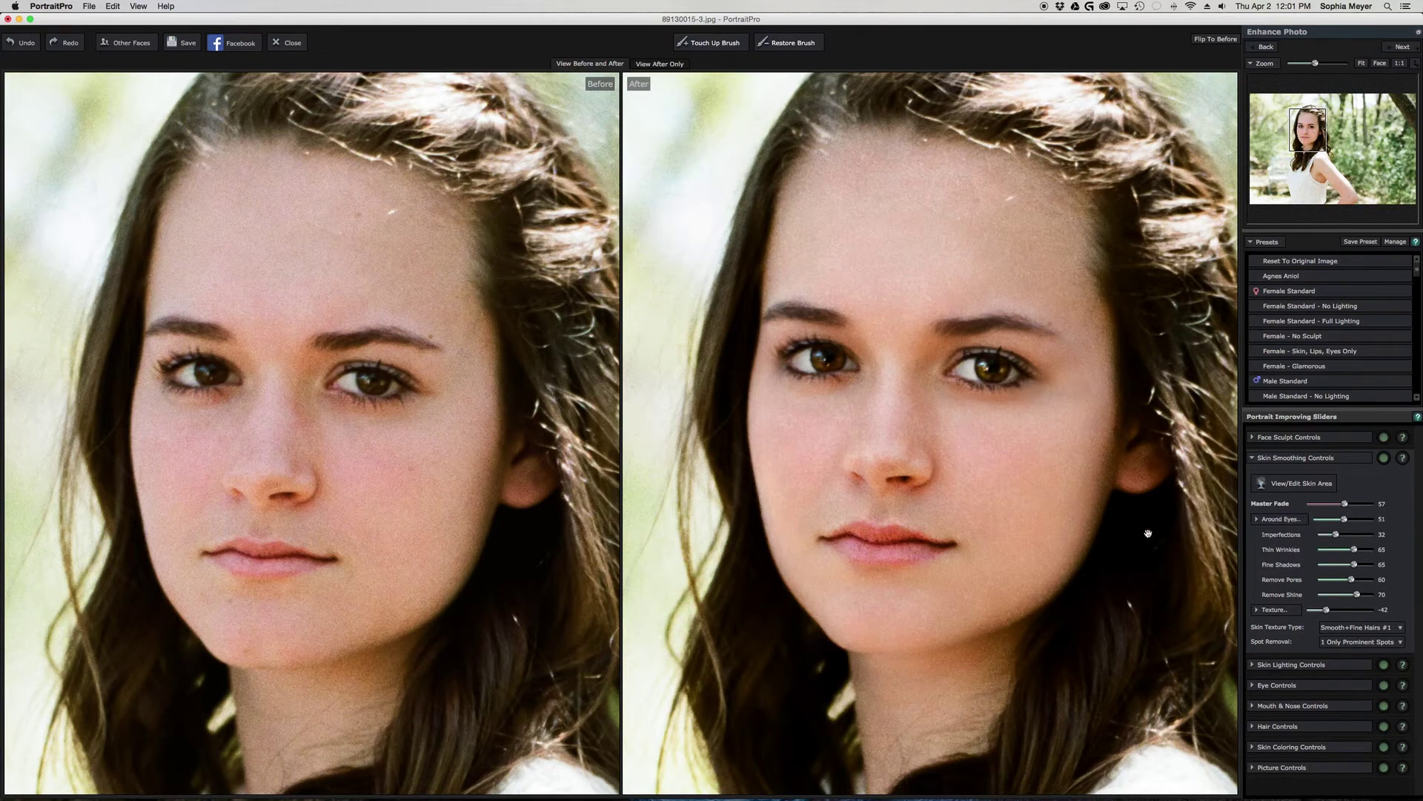
pyautogui.moveTo(1338, 535); pyautogui.dragTo(1311, 540)
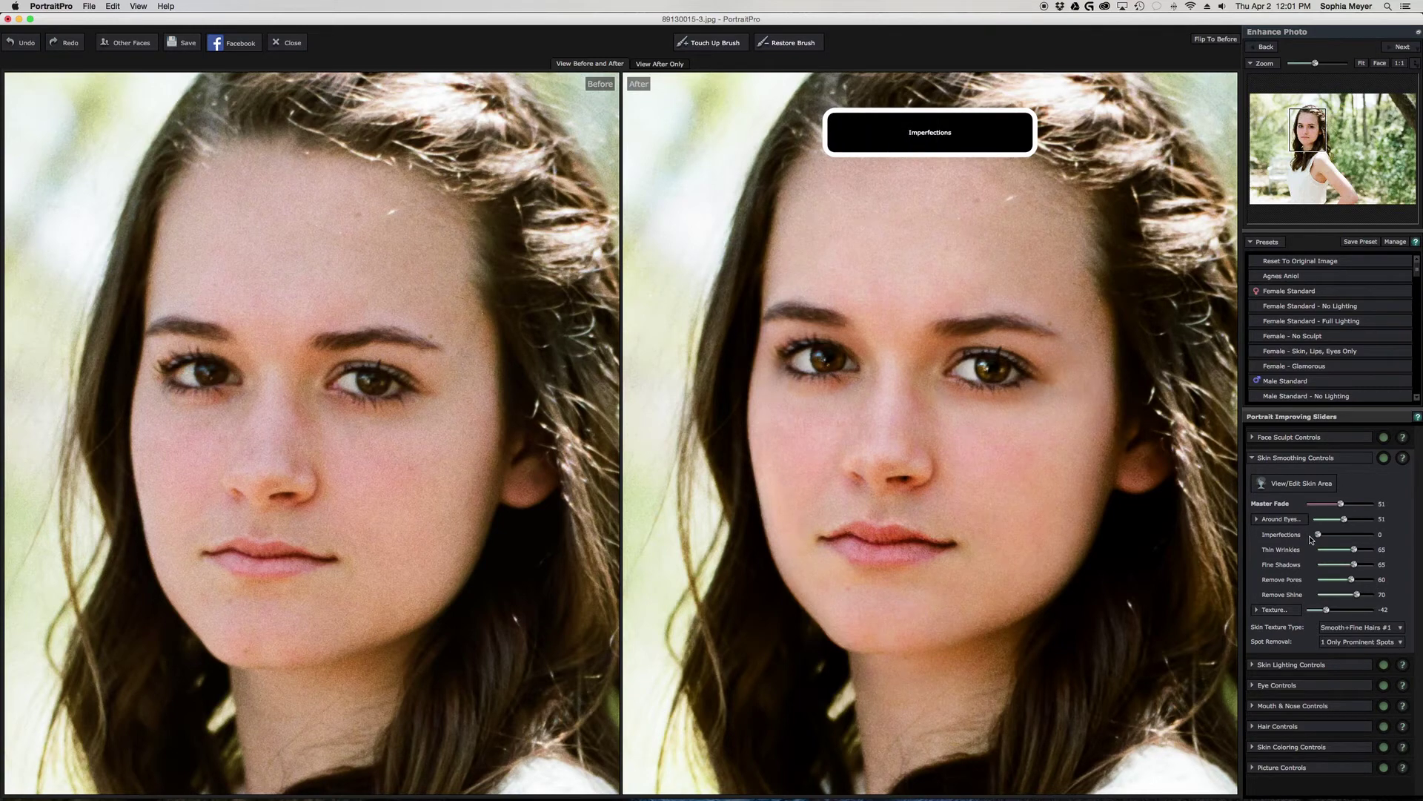
pyautogui.moveTo(1311, 540); pyautogui.dragTo(1353, 542)
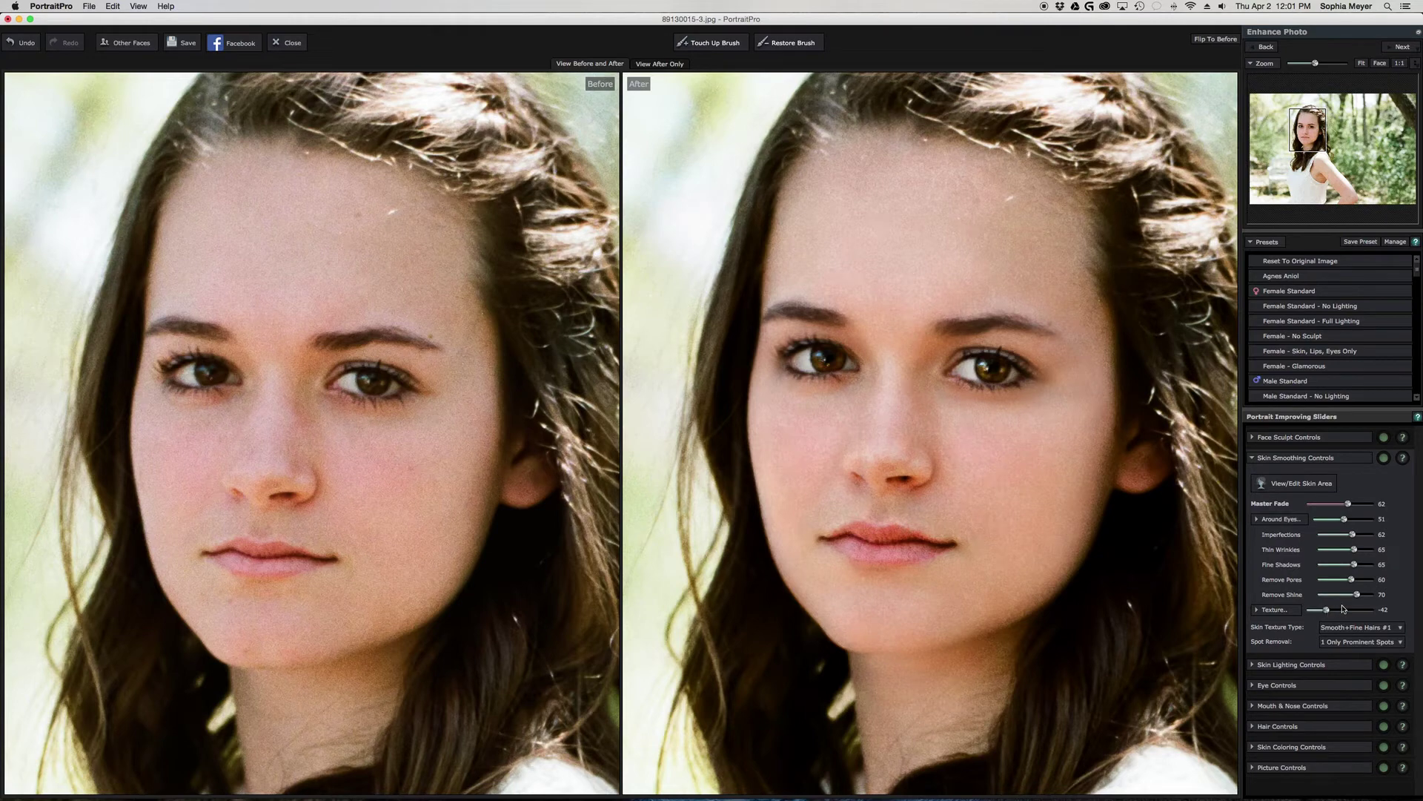
pyautogui.moveTo(1342, 608)
# - Try Rough 50+, then set the skin texture type to Smooth+Fine Hairs #1
pyautogui.click(1351, 632)
pyautogui.click(1342, 630)
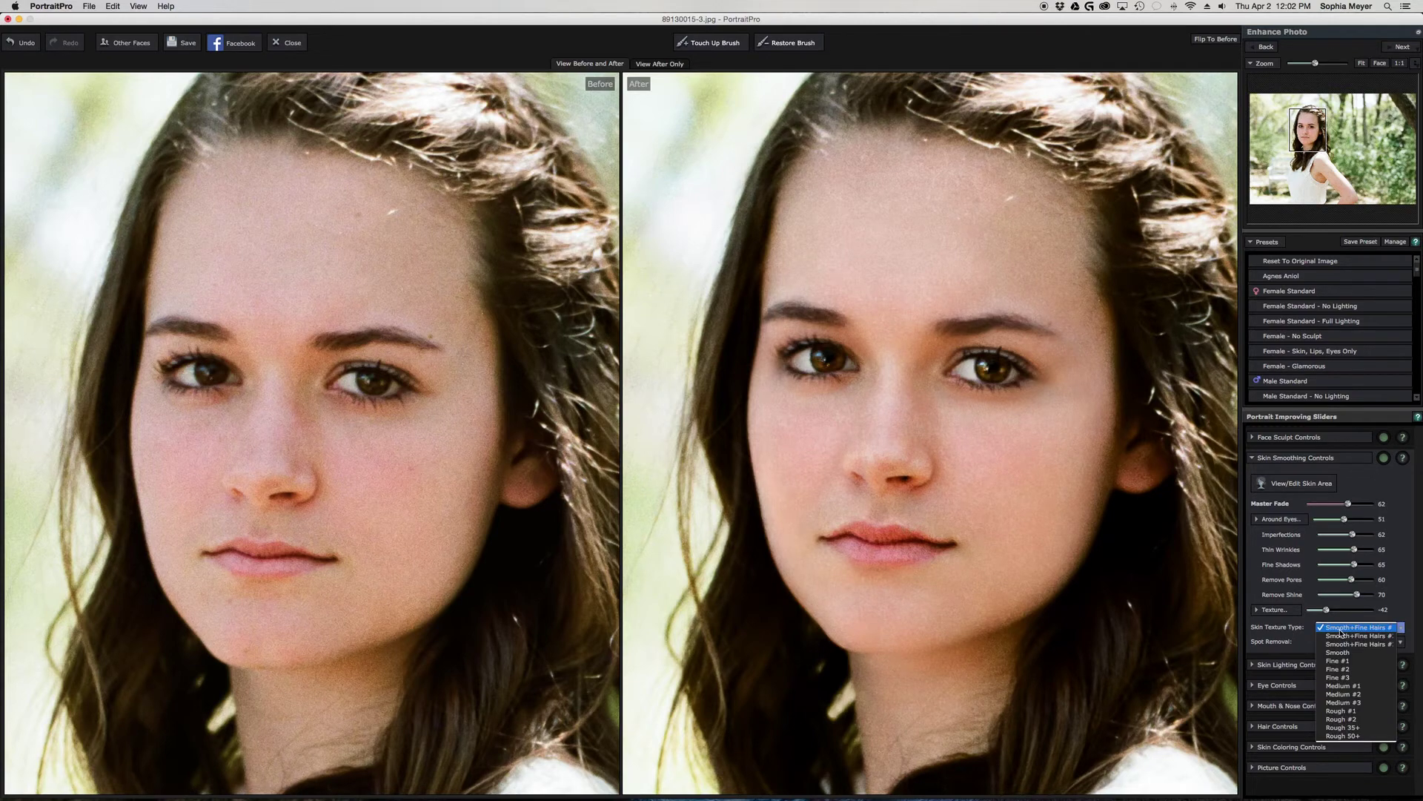
pyautogui.click(1343, 736)
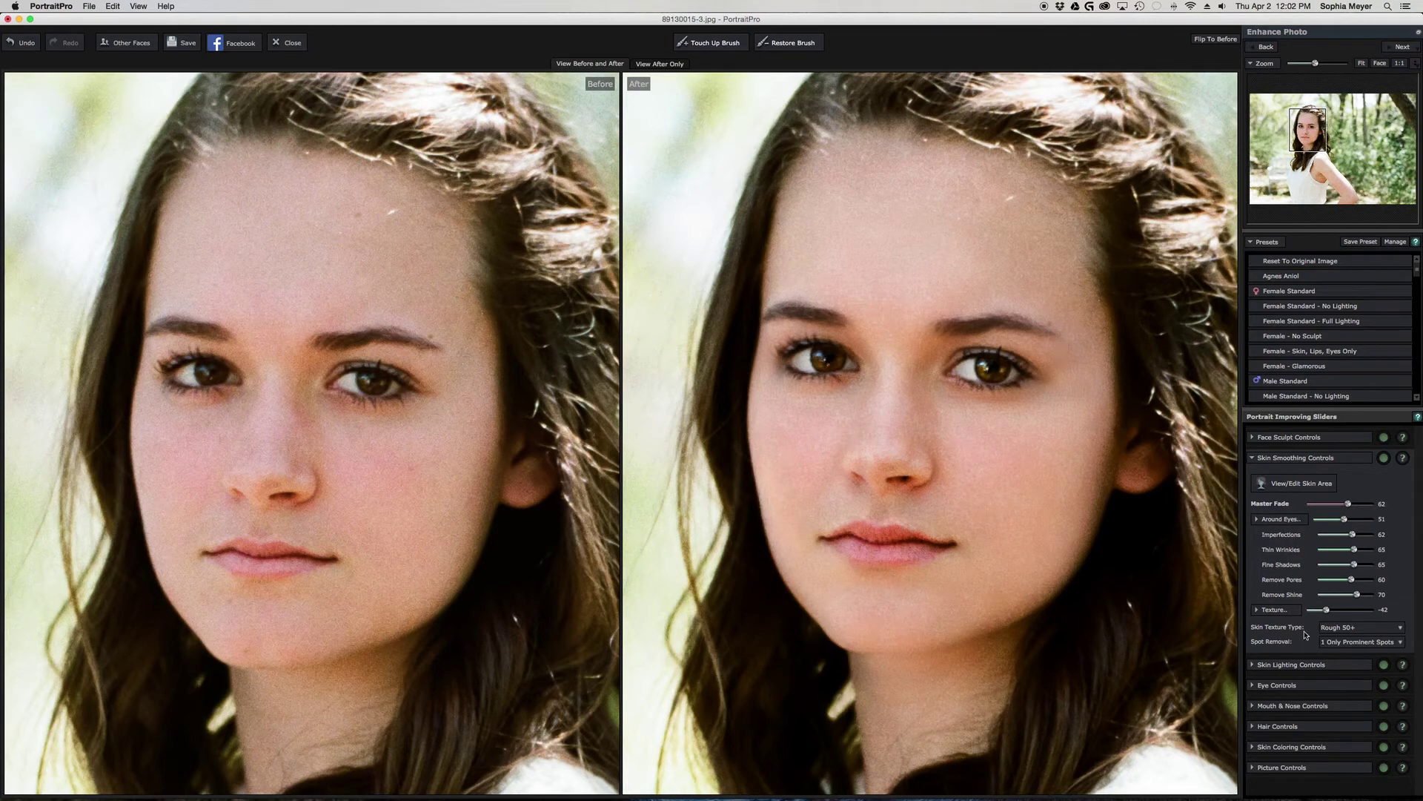
pyautogui.click(1346, 643)
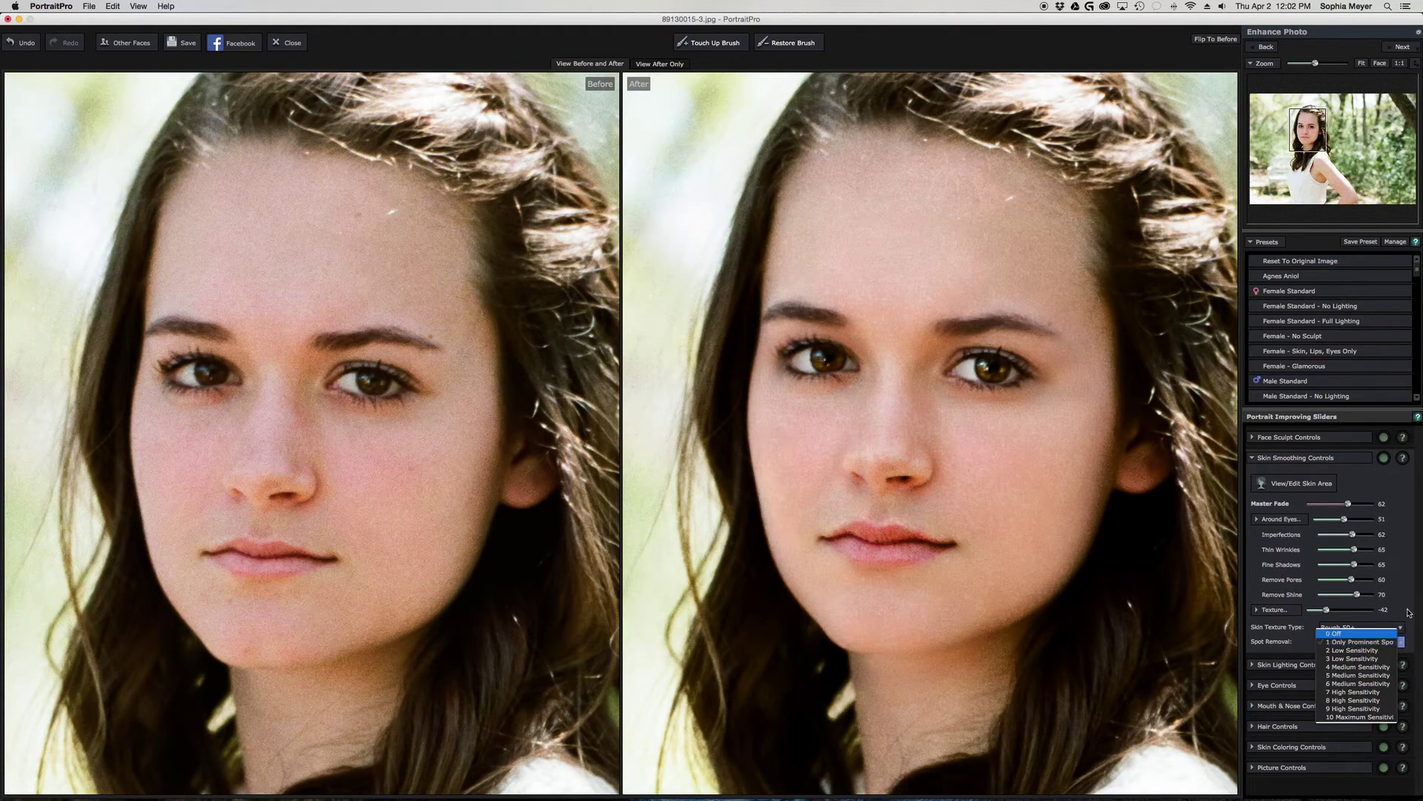
pyautogui.click(1349, 644)
pyautogui.click(1359, 627)
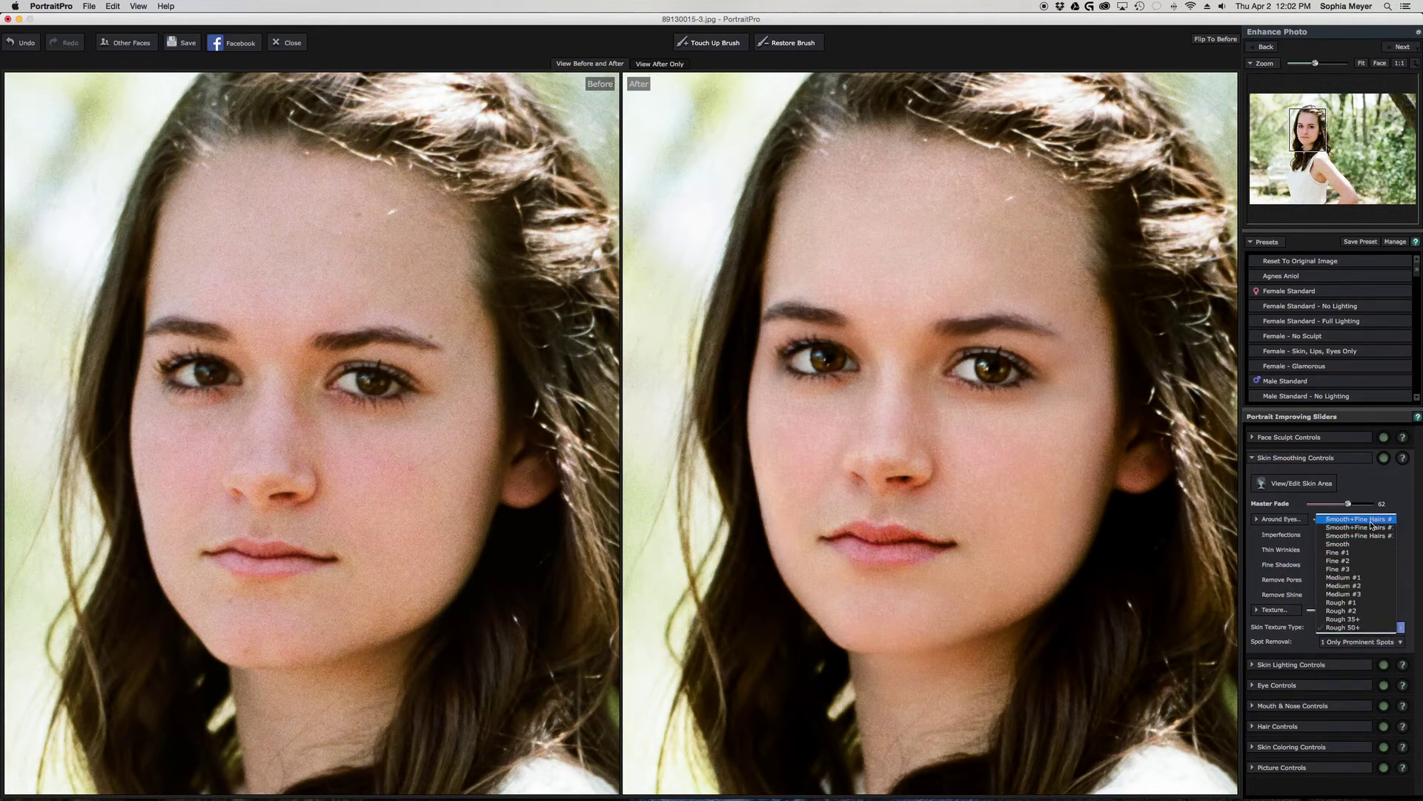
pyautogui.click(1357, 519)
pyautogui.click(1358, 644)
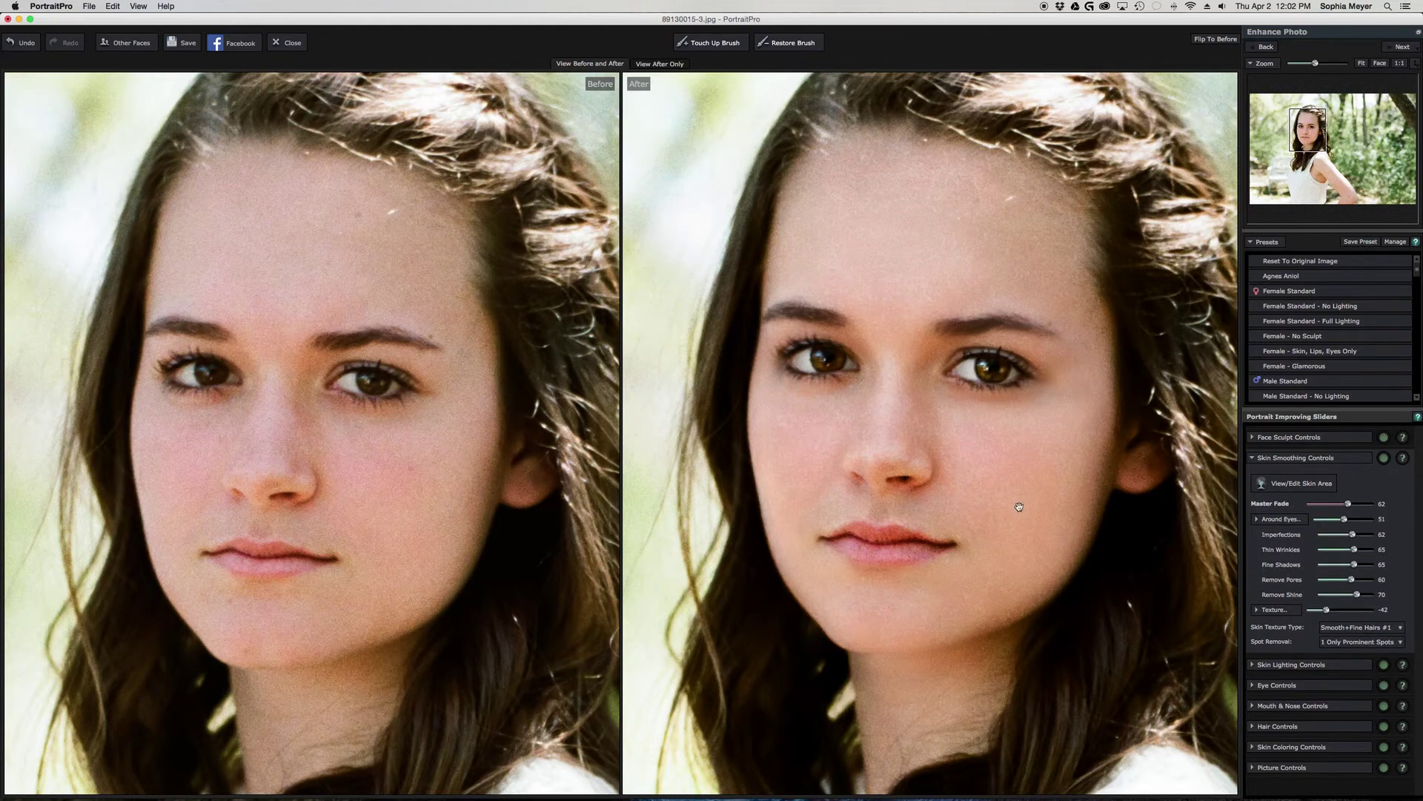
# - Try spot removal at 10 Maximum Sensitivity, then lower skin smoothing Master Fade to 31
pyautogui.click(1324, 645)
pyautogui.click(1345, 647)
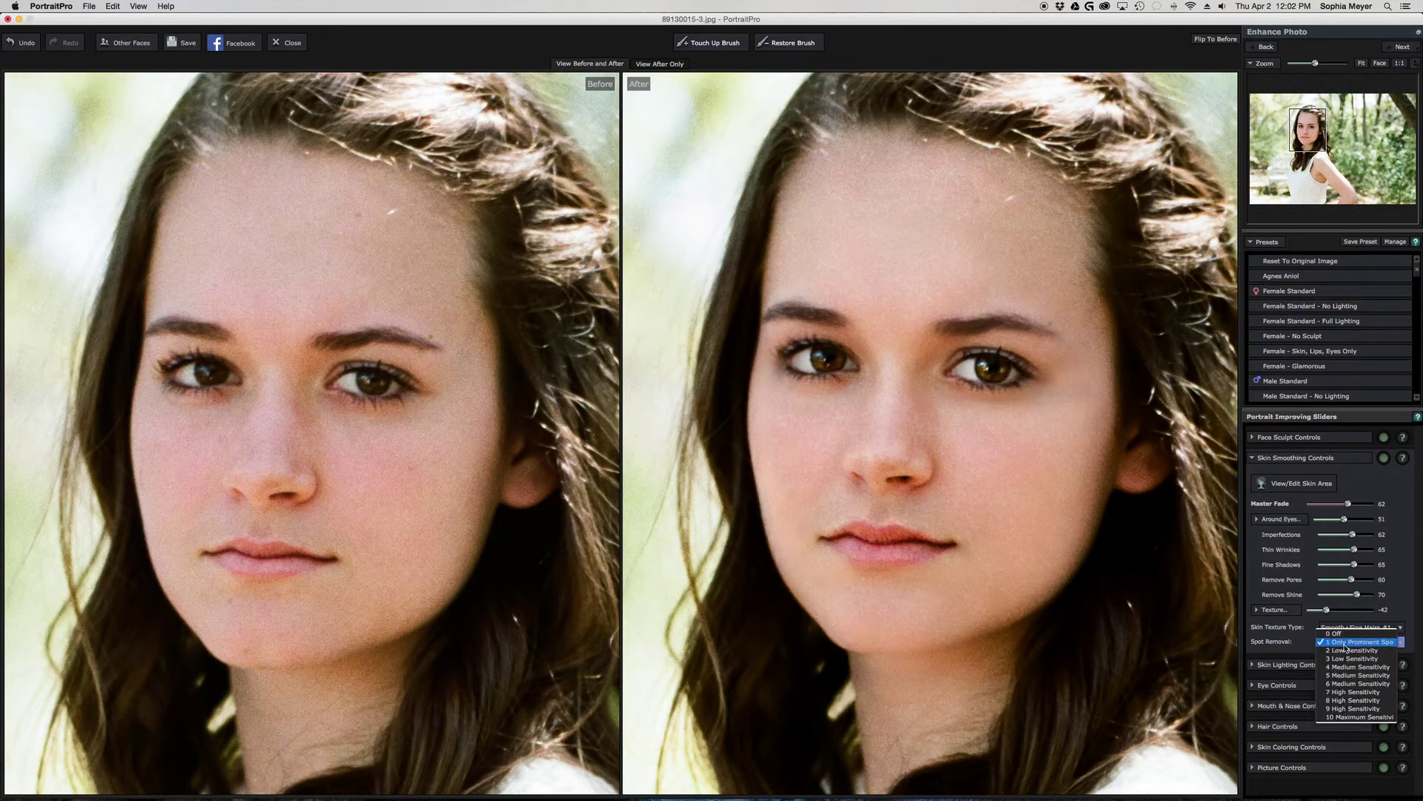
pyautogui.click(1349, 717)
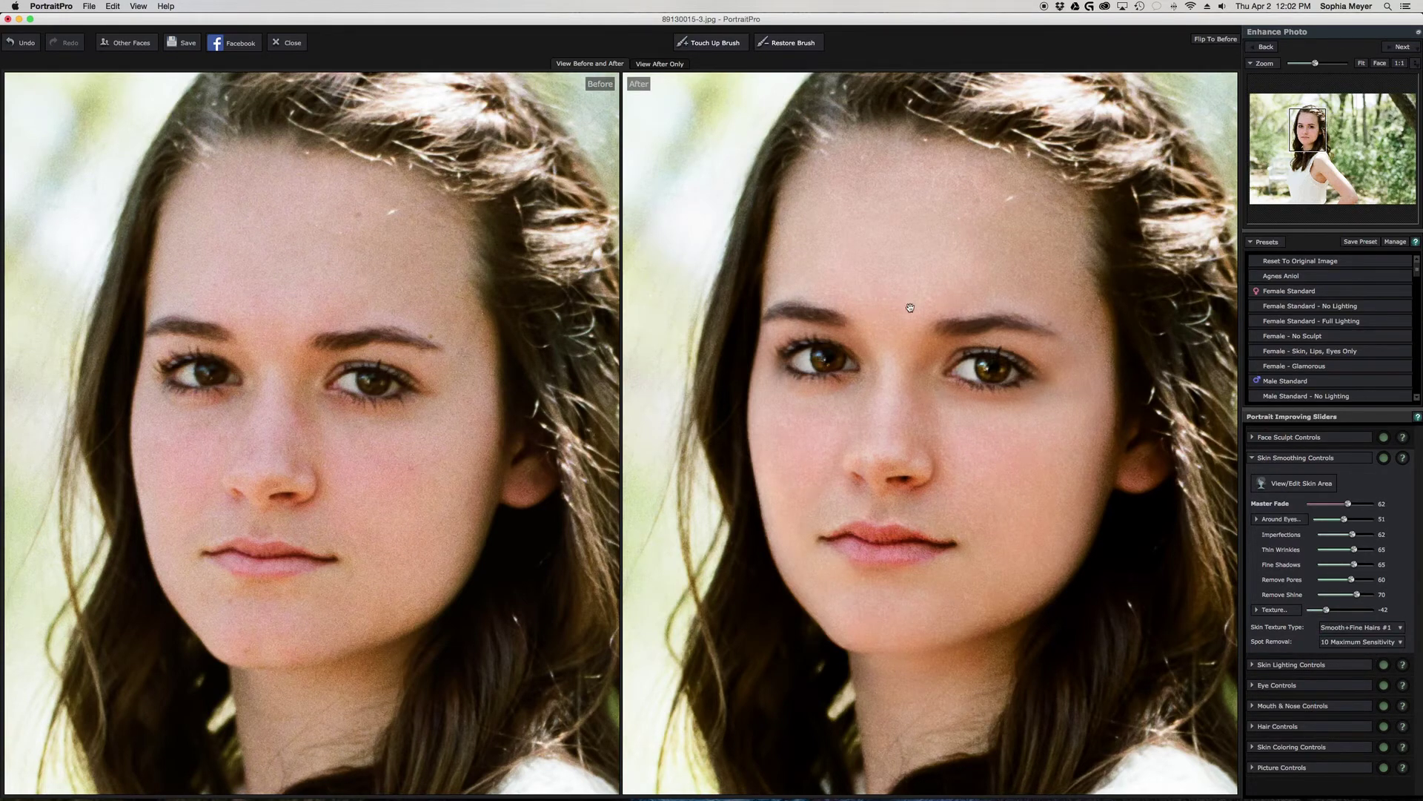
pyautogui.click(1333, 642)
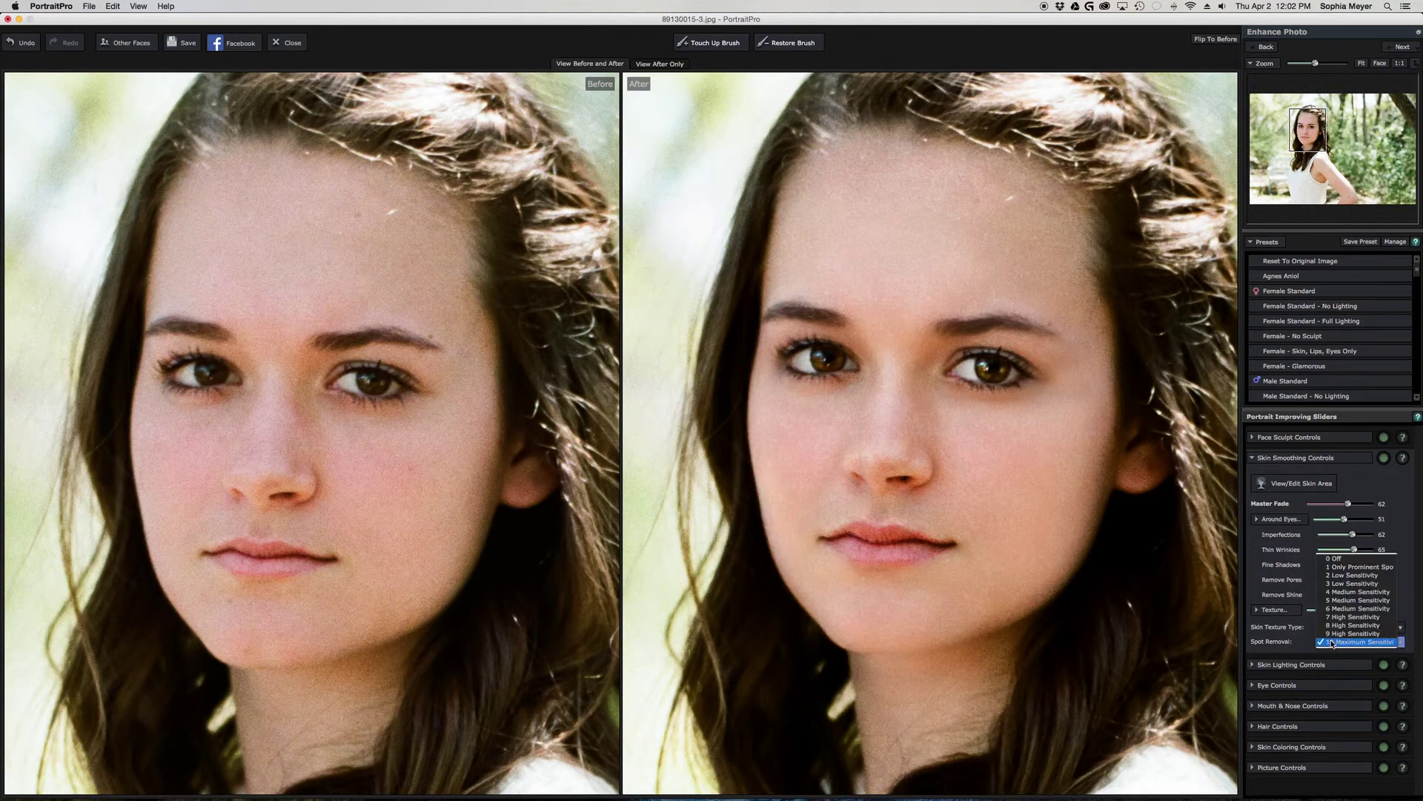
pyautogui.press('Escape')
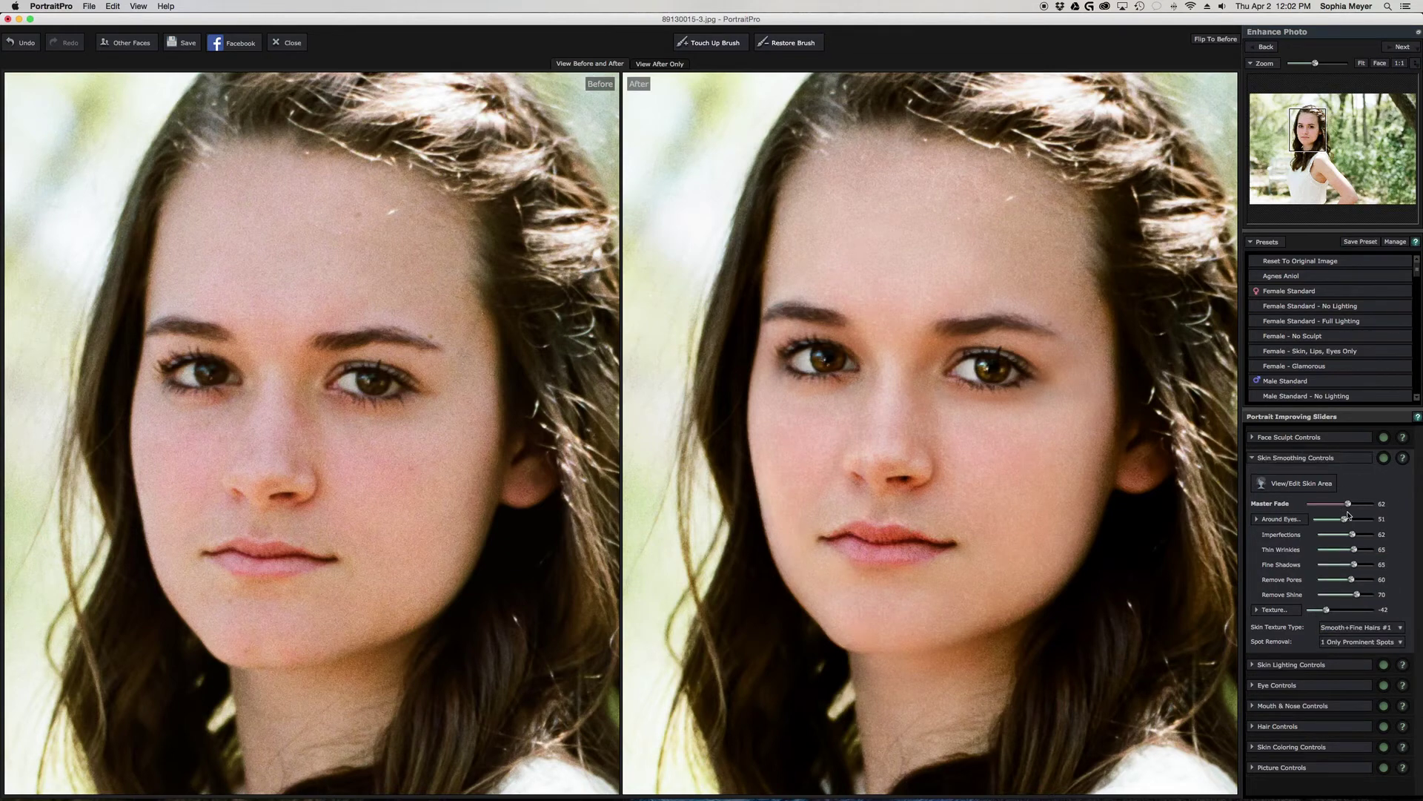
pyautogui.moveTo(1349, 506); pyautogui.dragTo(1328, 508)
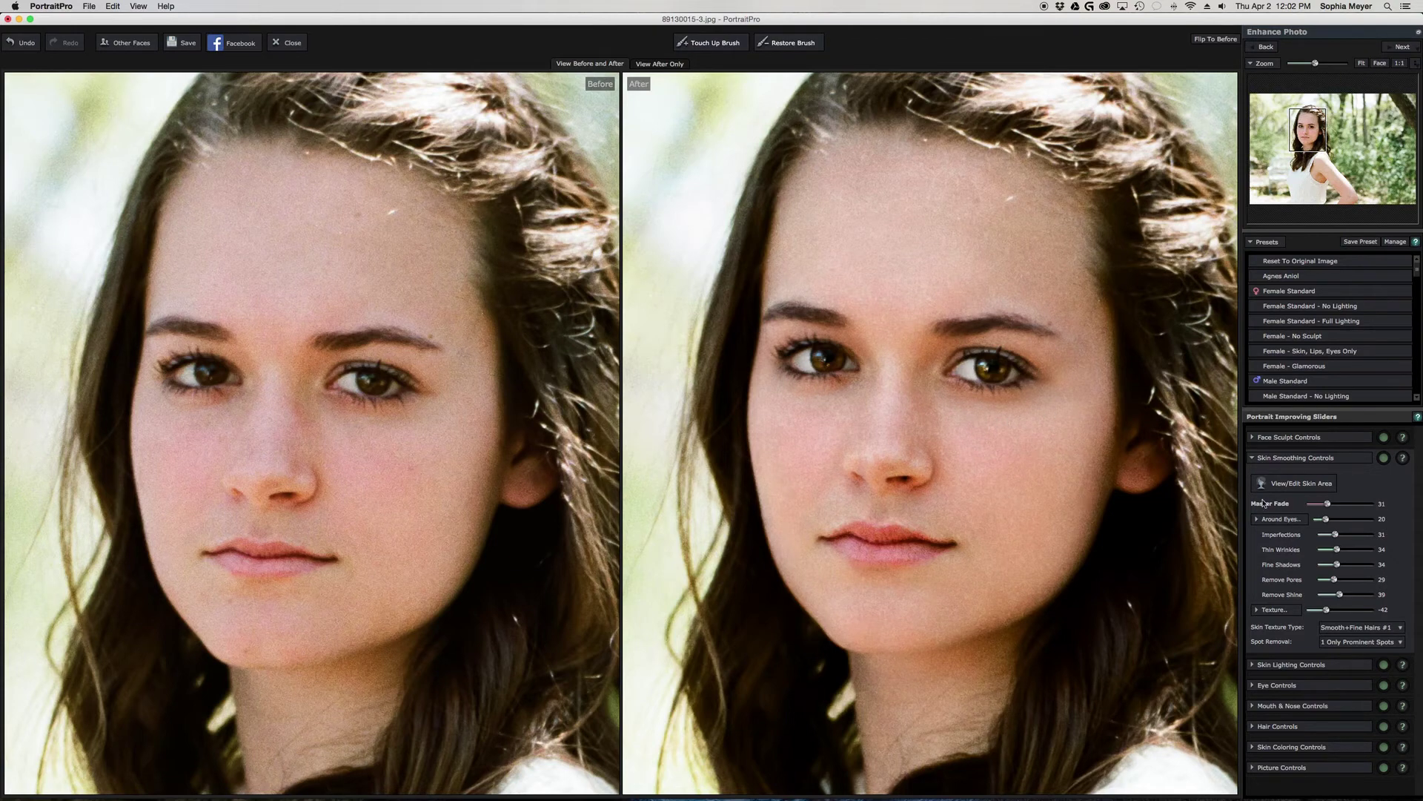
pyautogui.click(1307, 458)
# - Fit the photo, move the face light source and adjust contrast, then switch Skin Lighting off
pyautogui.click(1321, 480)
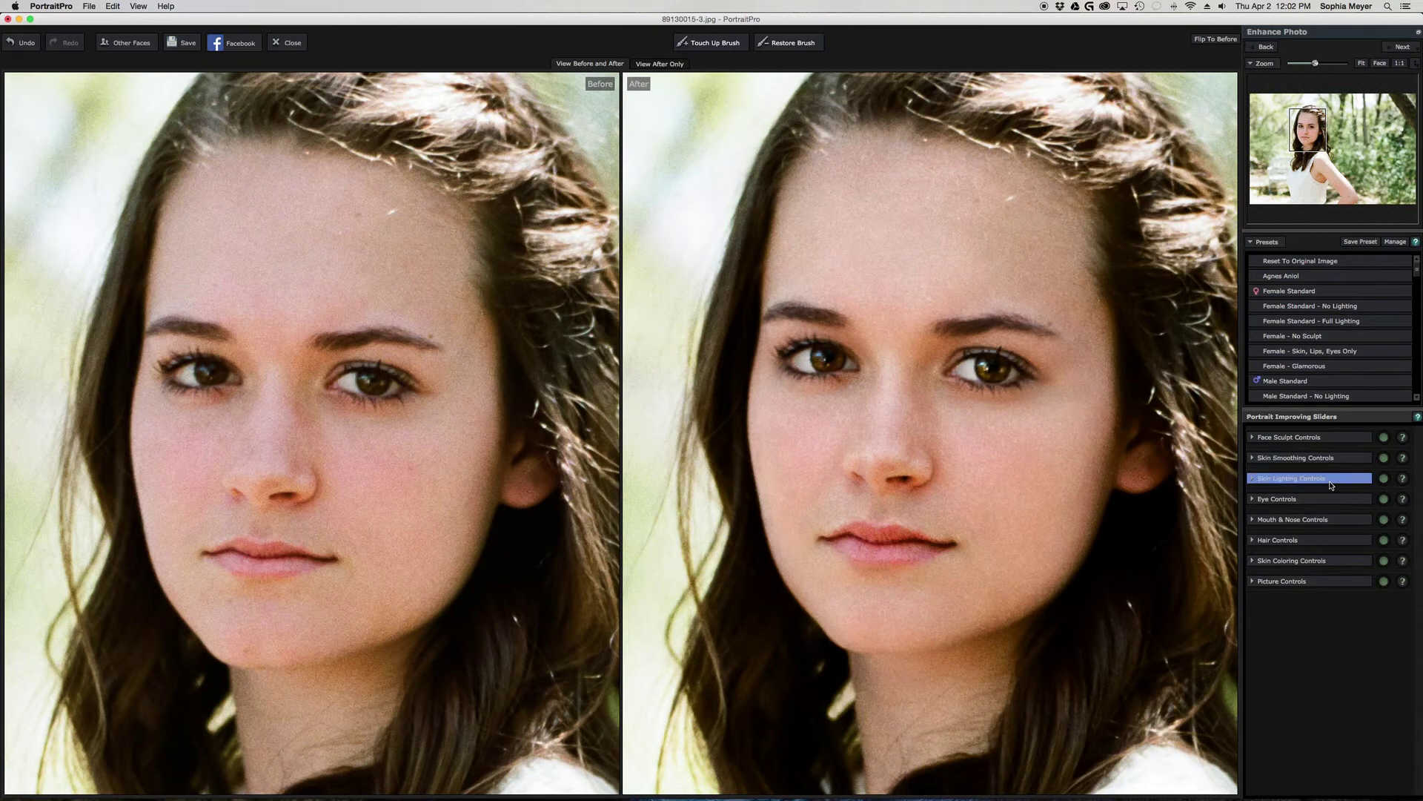
pyautogui.click(1364, 65)
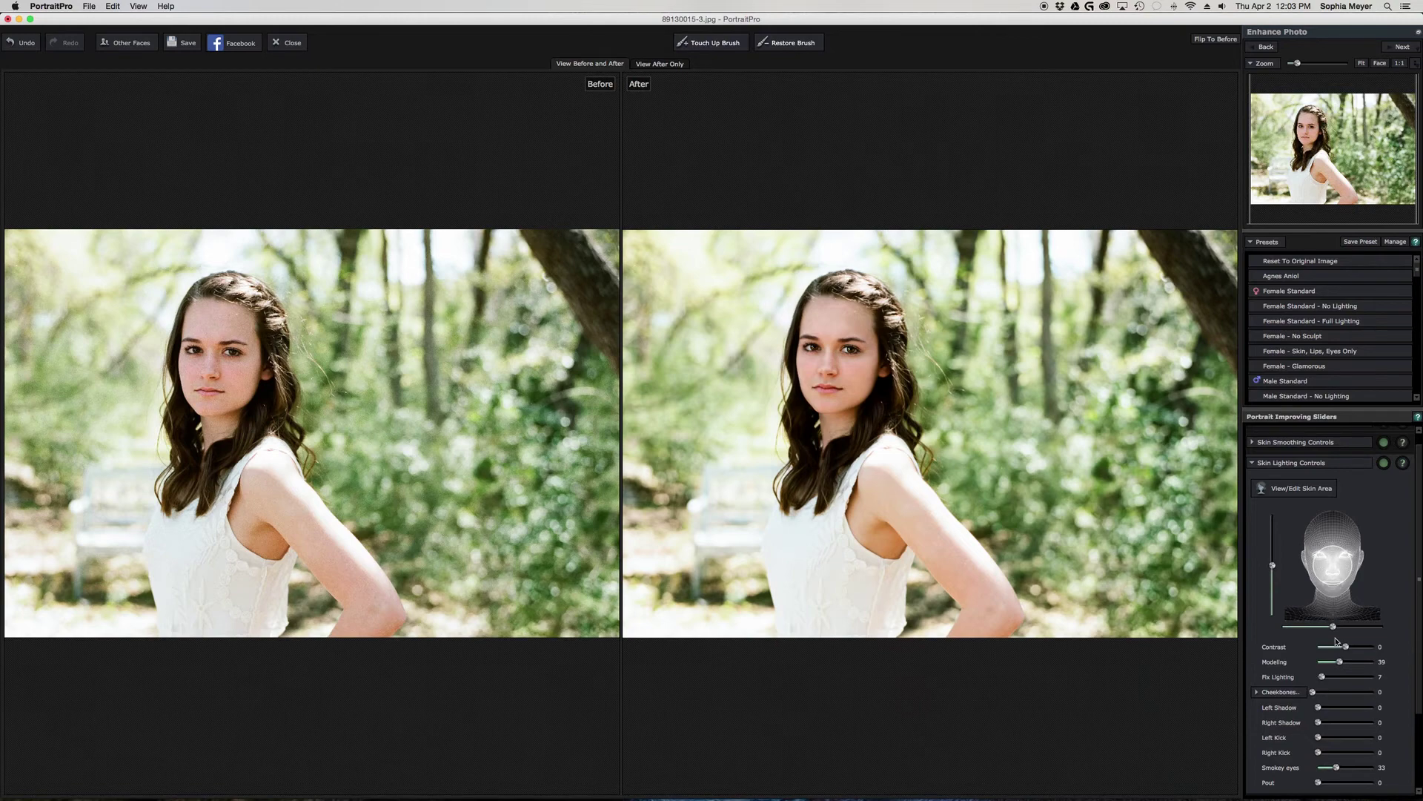
pyautogui.moveTo(1333, 567)
pyautogui.mouseDown()
pyautogui.moveTo(1324, 535)
pyautogui.moveTo(1376, 528)
pyautogui.moveTo(1305, 556)
pyautogui.moveTo(1354, 556)
pyautogui.moveTo(1352, 541)
pyautogui.moveTo(1334, 573)
pyautogui.moveTo(1323, 541)
pyautogui.mouseUp()
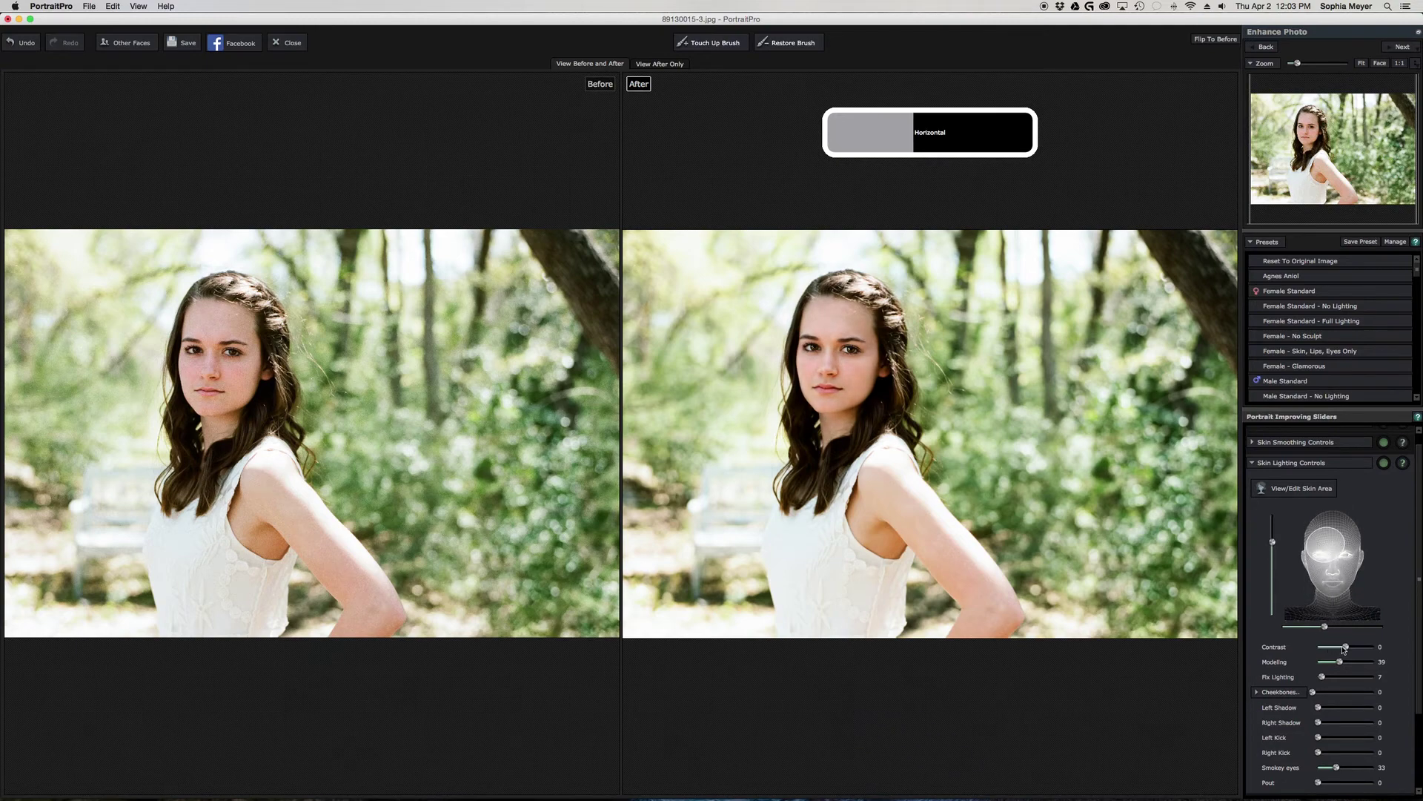
pyautogui.moveTo(1345, 648)
pyautogui.mouseDown()
pyautogui.moveTo(1405, 651)
pyautogui.moveTo(1308, 651)
pyautogui.moveTo(1408, 670)
pyautogui.moveTo(1363, 667)
pyautogui.mouseUp()
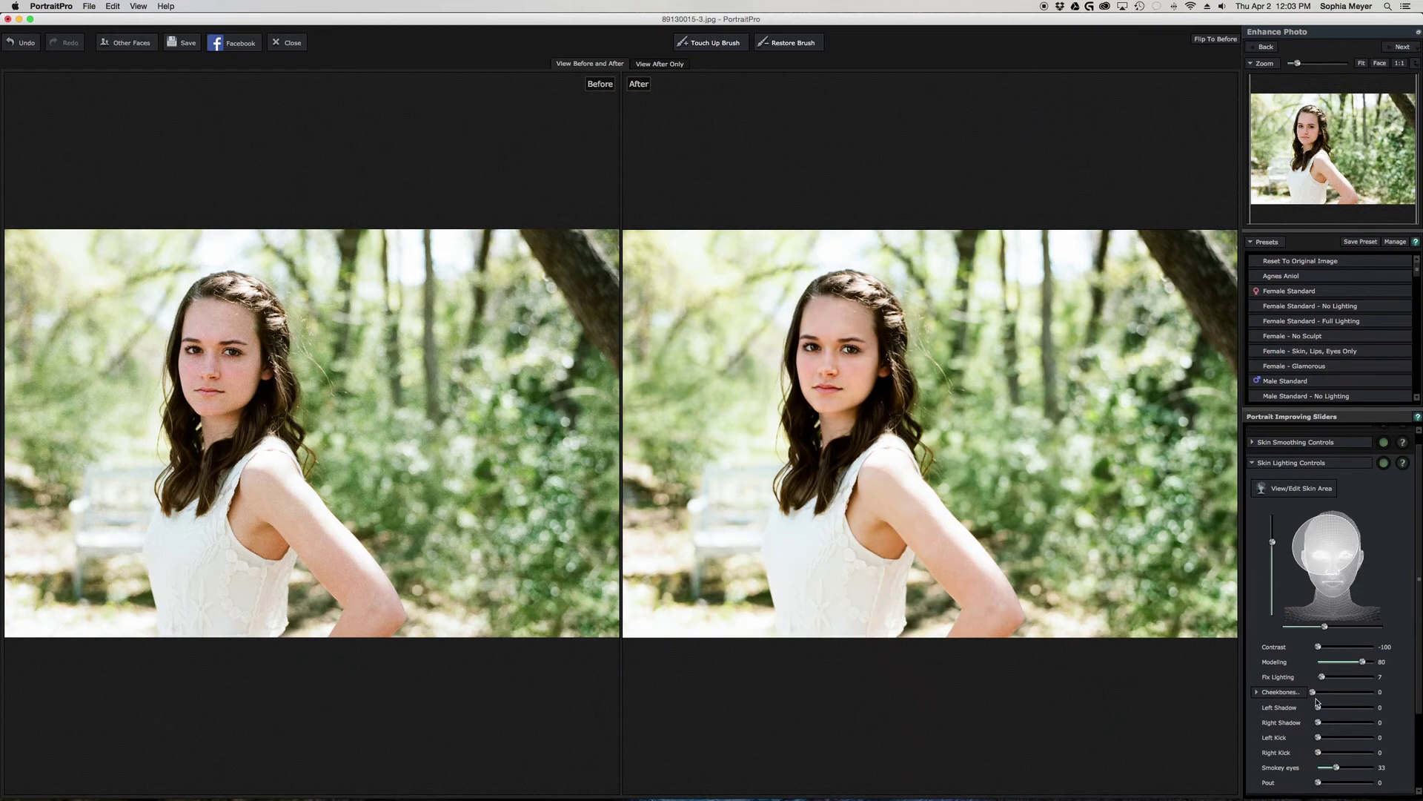
pyautogui.click(1383, 464)
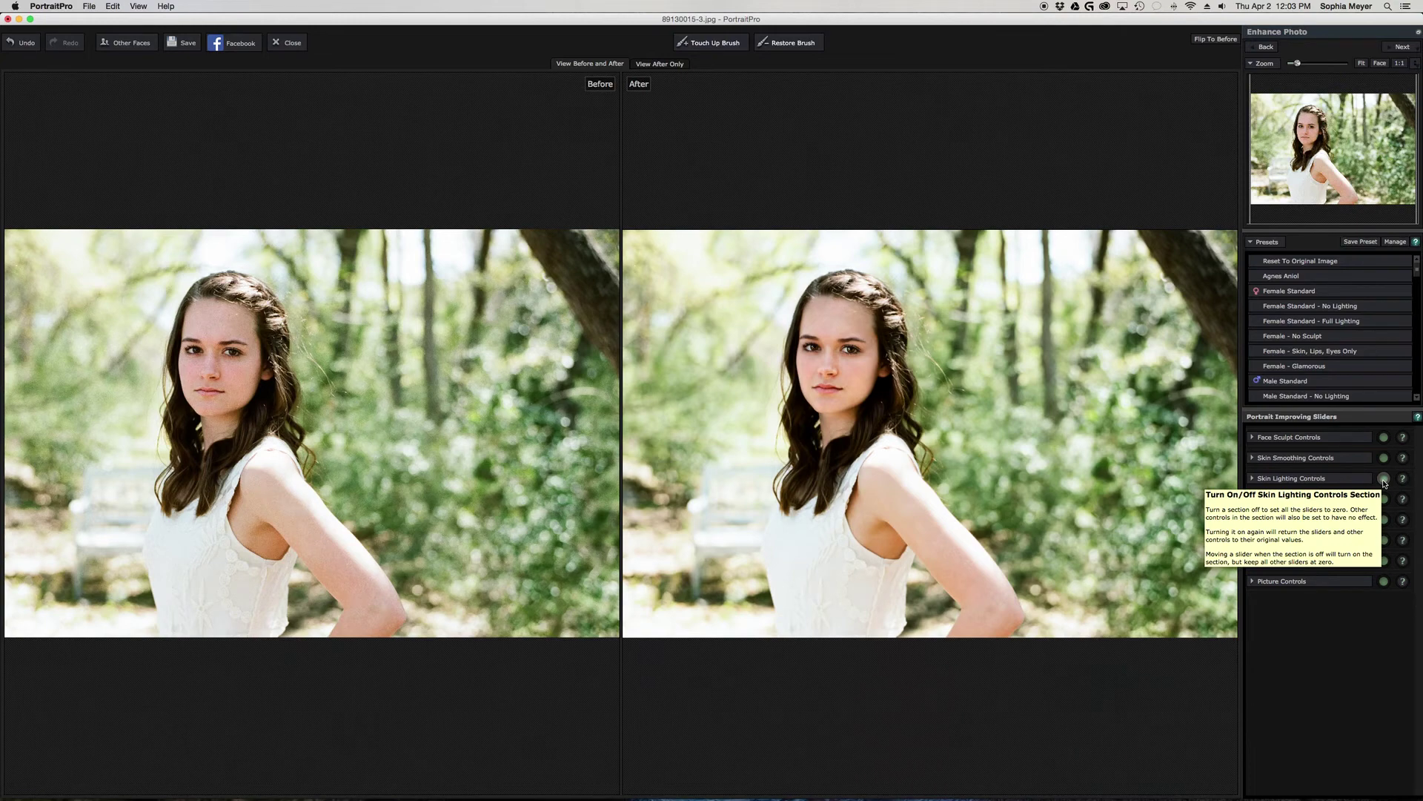
pyautogui.click(1384, 480)
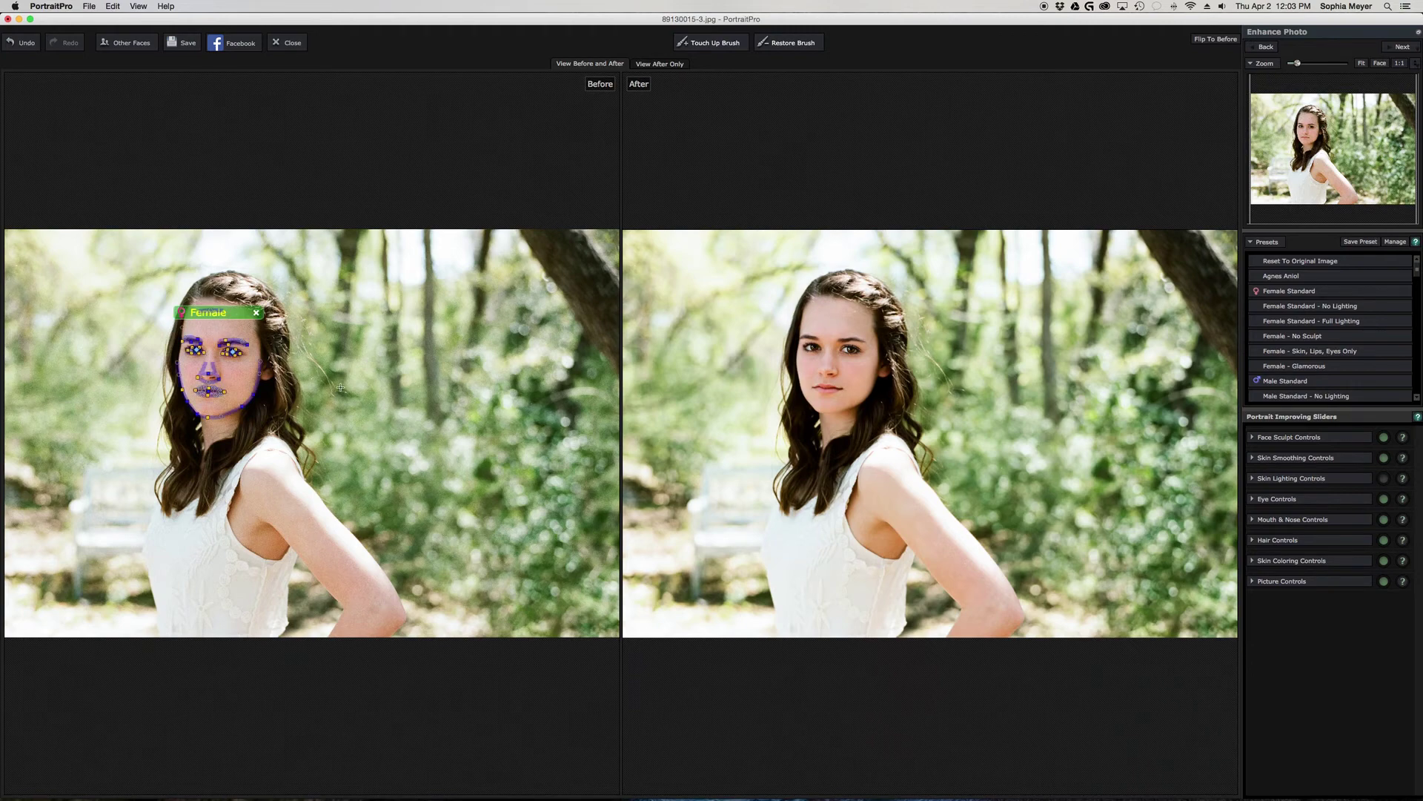
# - Set the eye enhancement Master Fade to 50 and Brighten Iris to 54
pyautogui.click(1351, 501)
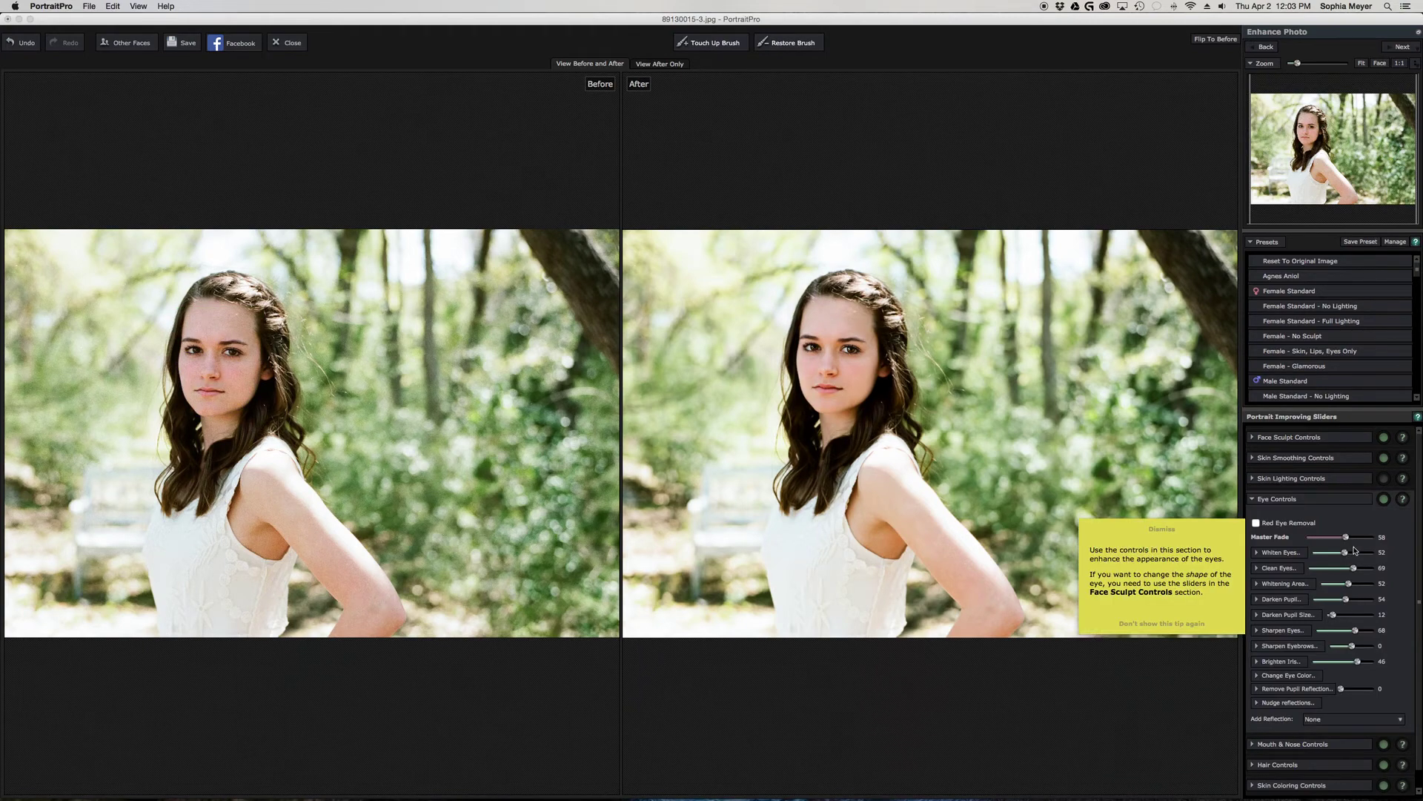
pyautogui.moveTo(1350, 541)
pyautogui.mouseDown()
pyautogui.moveTo(1399, 543)
pyautogui.moveTo(1327, 545)
pyautogui.moveTo(1341, 545)
pyautogui.mouseUp()
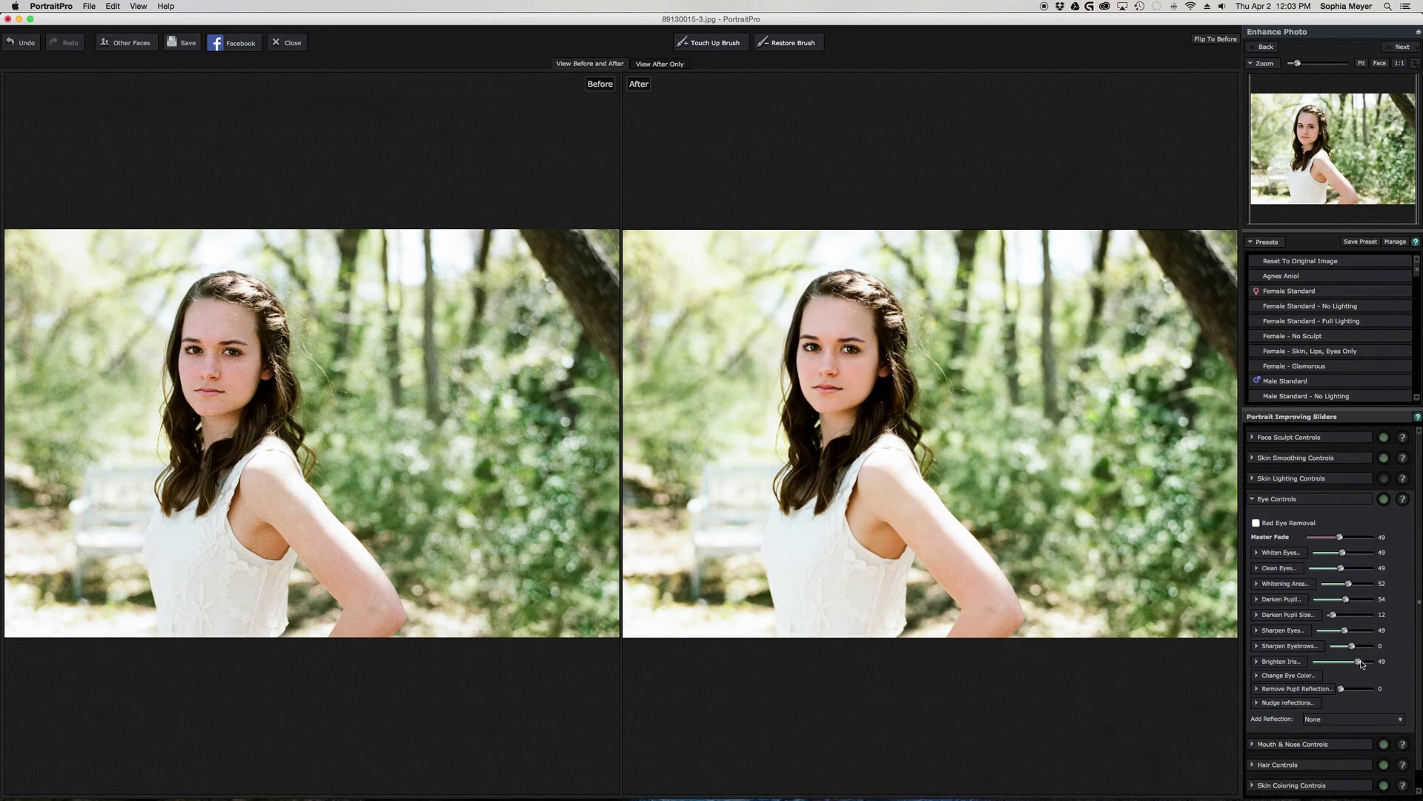
pyautogui.moveTo(1361, 664); pyautogui.dragTo(1365, 665)
pyautogui.moveTo(1365, 665); pyautogui.dragTo(1361, 665)
# - Collapse Eye Controls, glance at Mouth & Nose Controls, then expand Hair Controls
pyautogui.click(1353, 503)
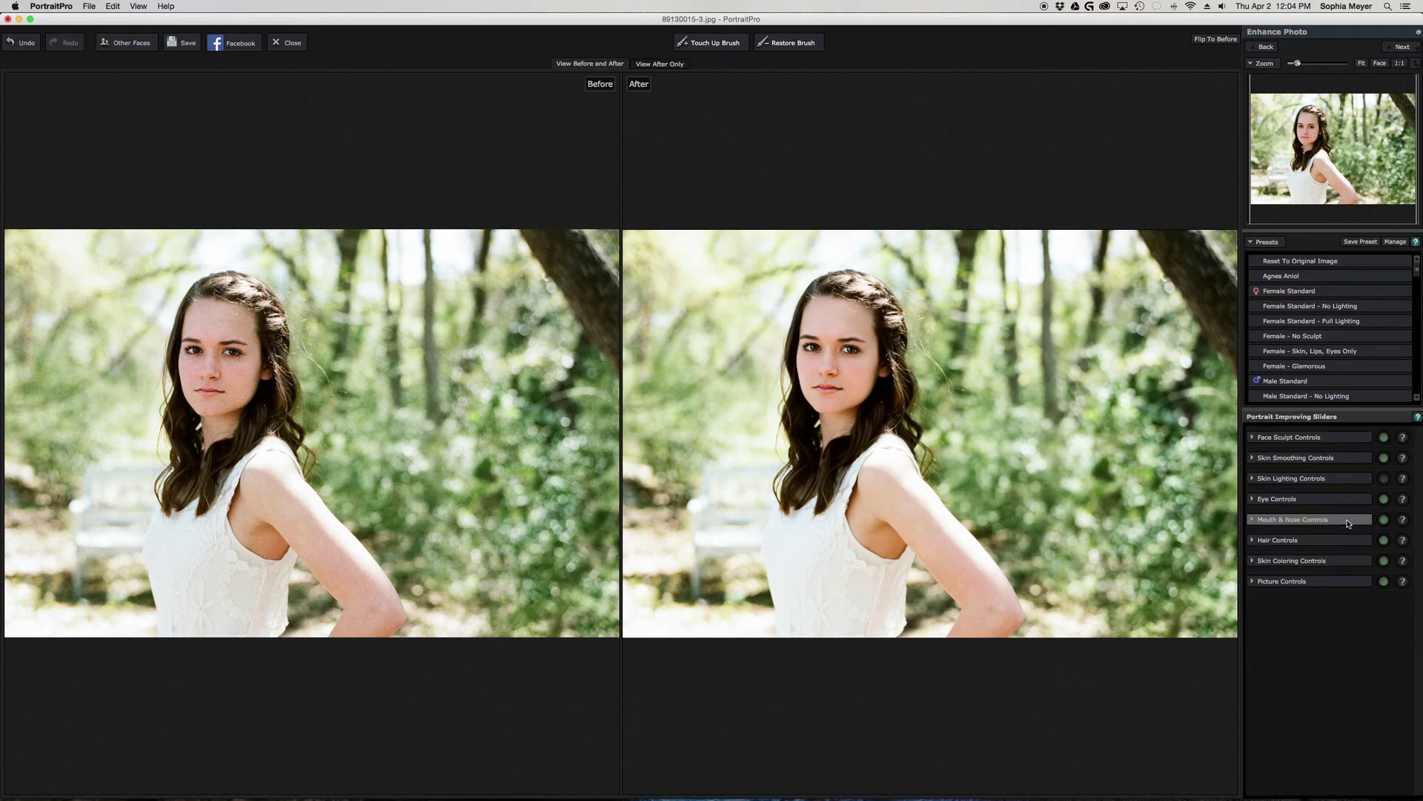
pyautogui.click(1346, 520)
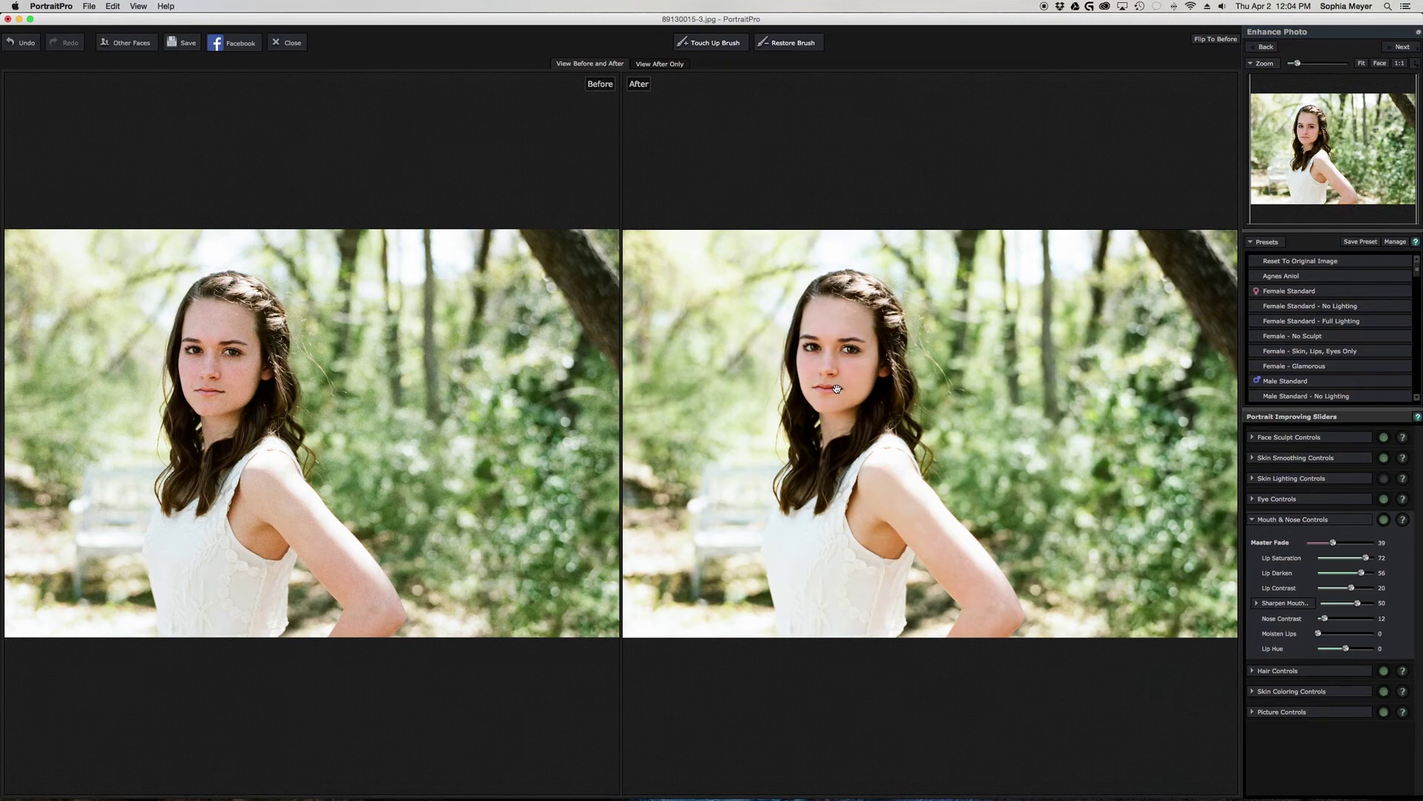
pyautogui.click(1338, 521)
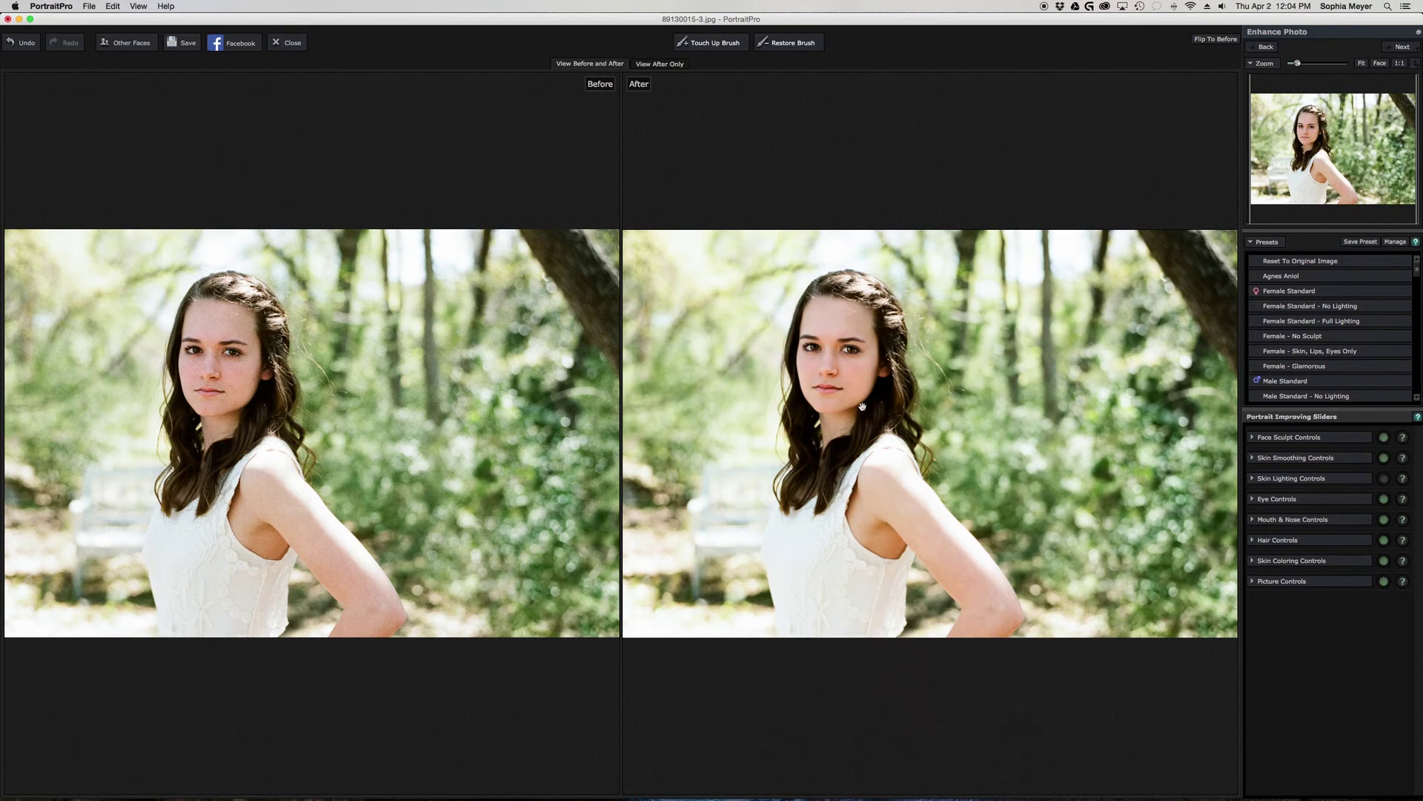
pyautogui.click(1315, 539)
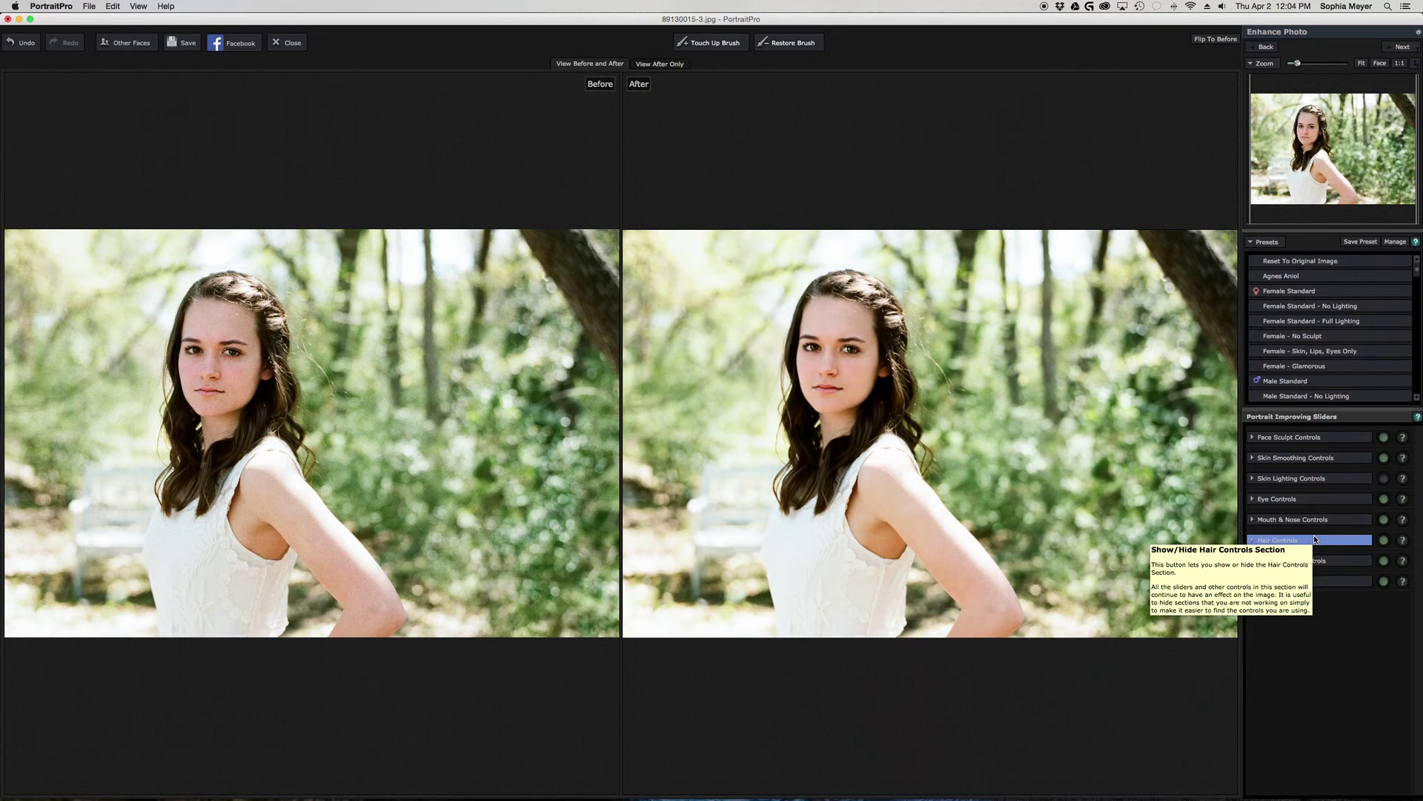
# - Set Hair Recolor Amount to 43 and choose a reddish-brown recolour swatch
pyautogui.click(1332, 542)
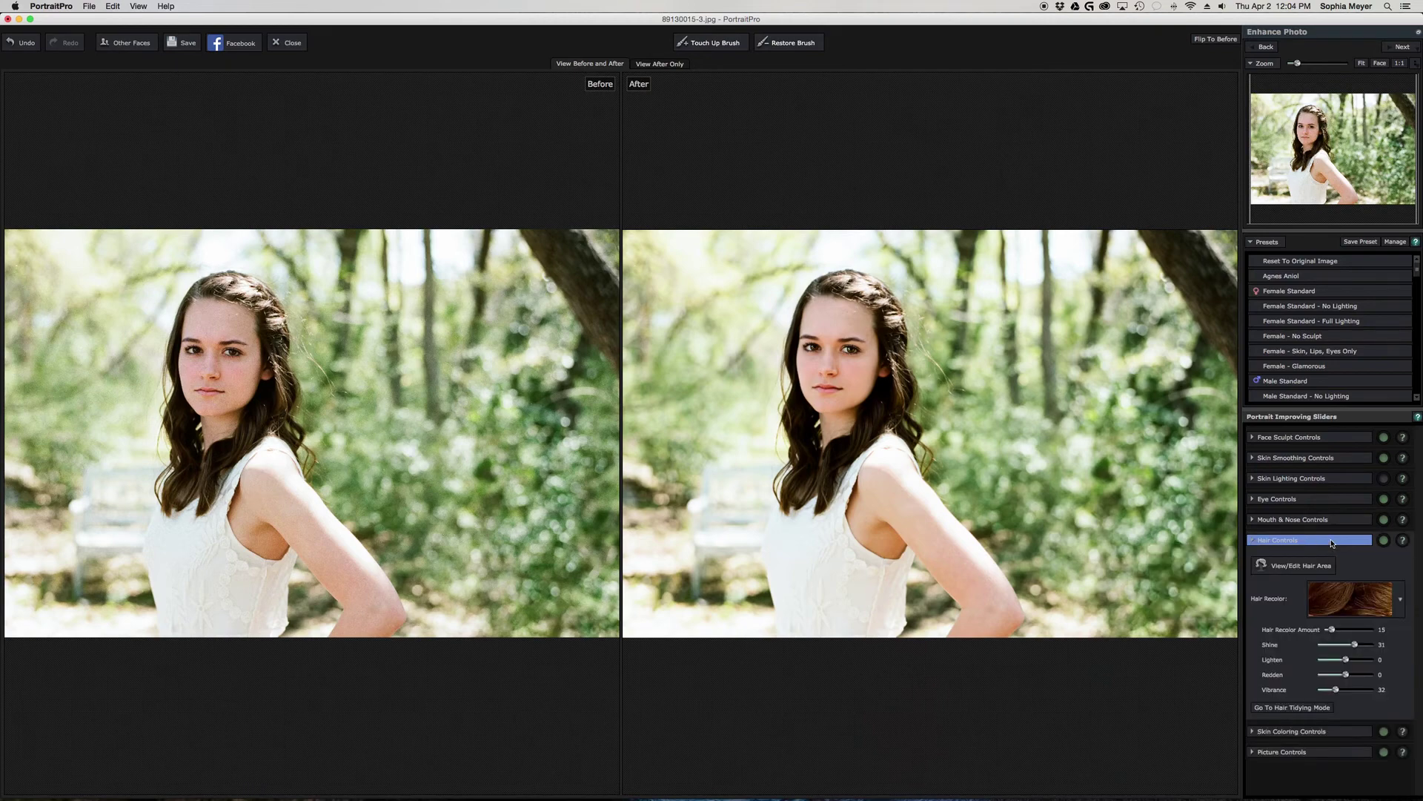
pyautogui.click(1350, 636)
pyautogui.click(1339, 598)
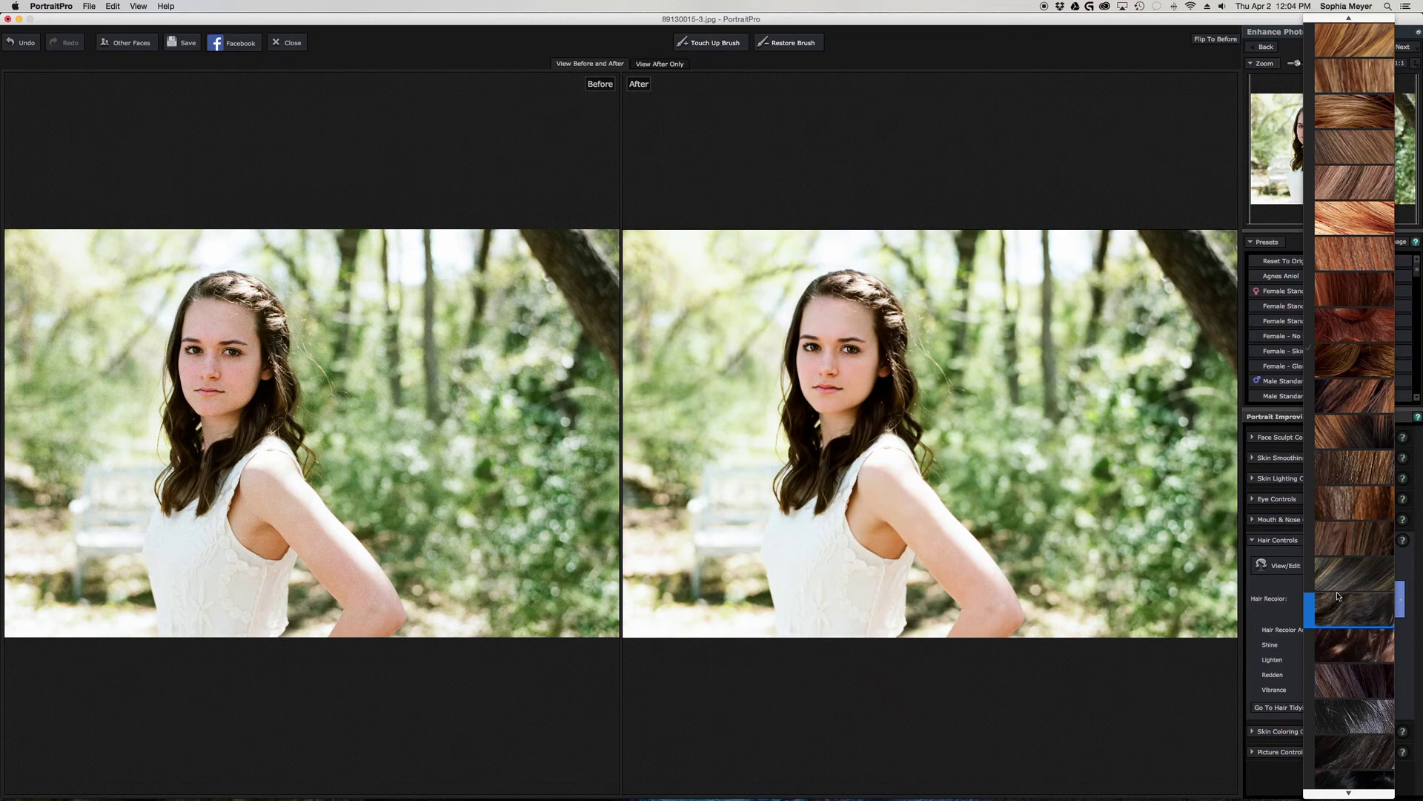
pyautogui.click(1351, 249)
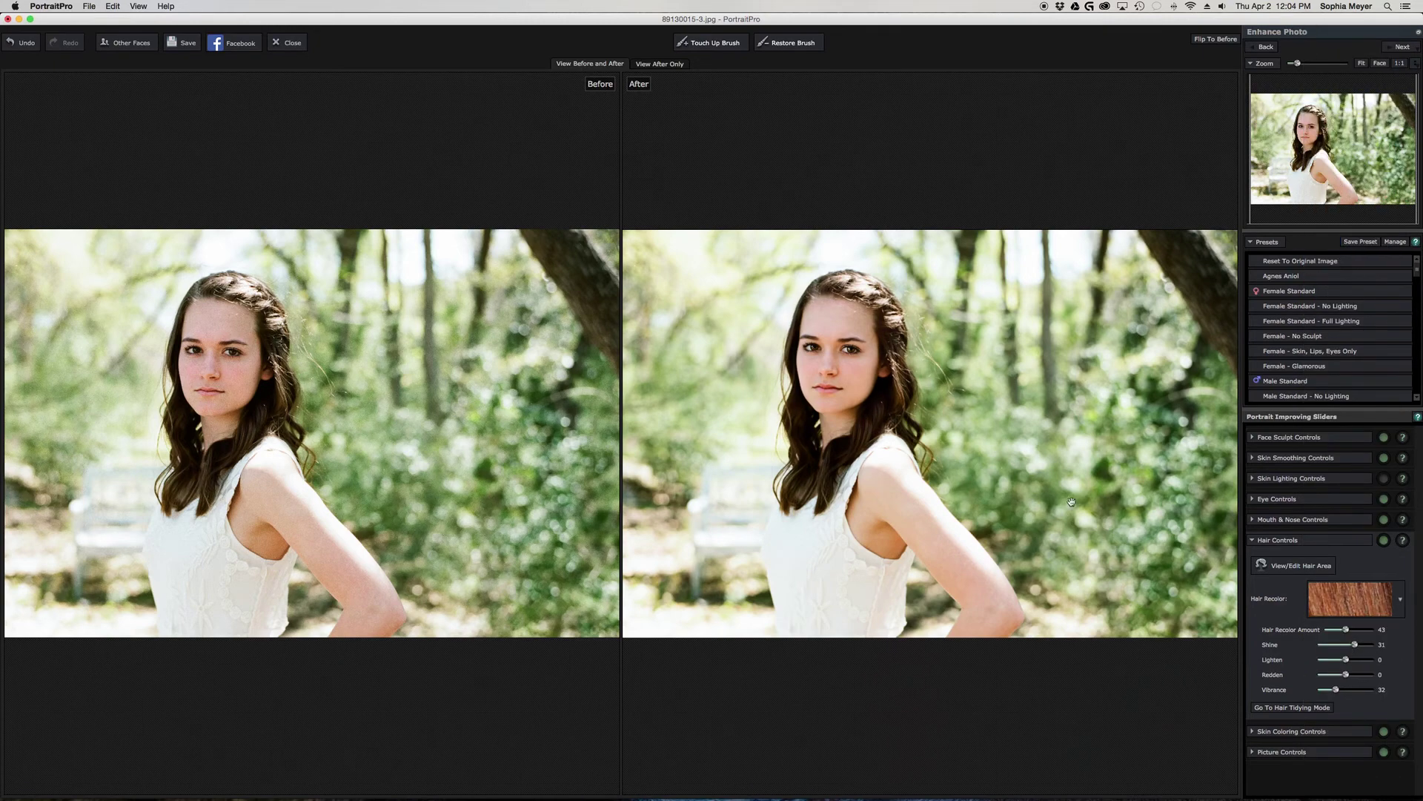
# - Paint the hair area down beside the neck and over both strands, using brush size 11 for the edges
pyautogui.click(1293, 566)
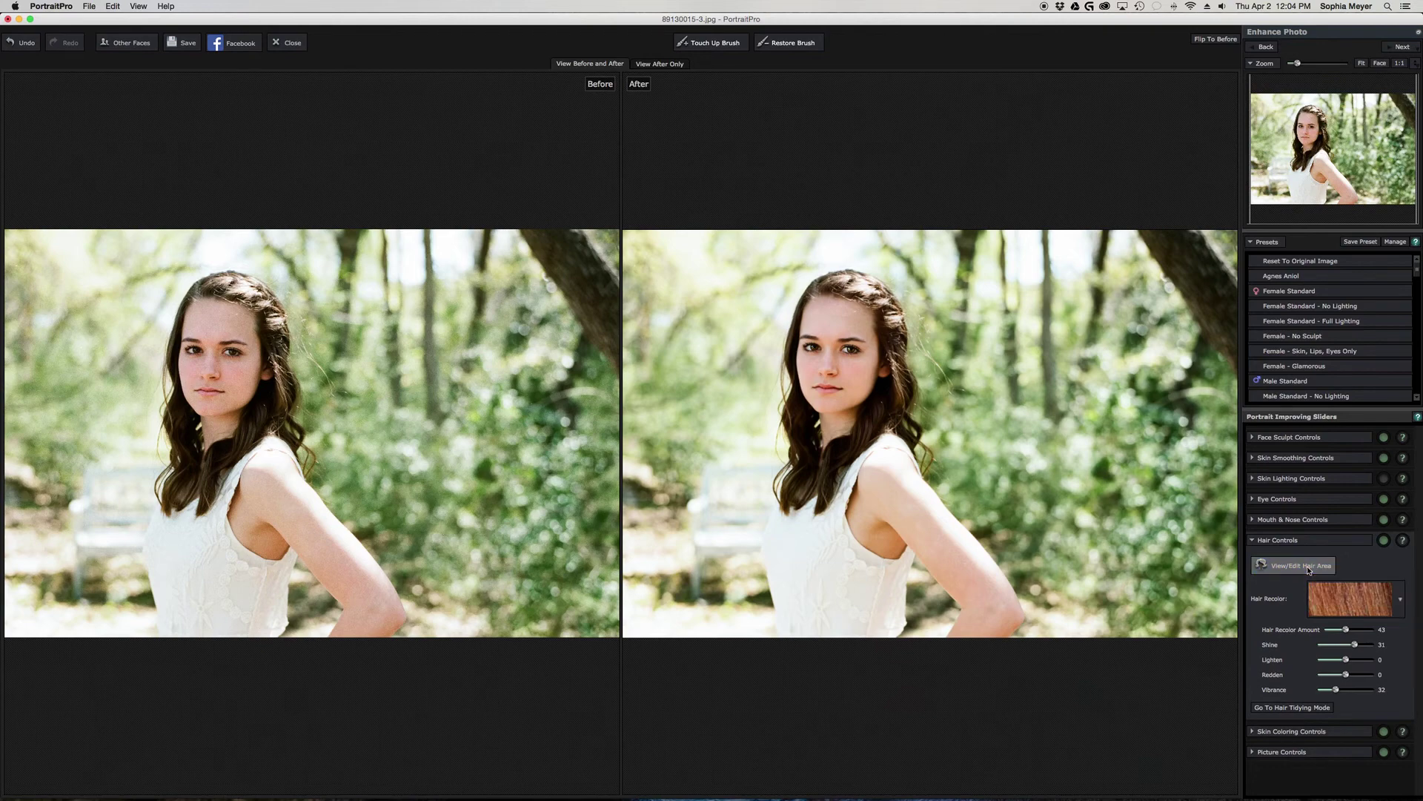
pyautogui.moveTo(862, 408)
pyautogui.mouseDown()
pyautogui.moveTo(876, 423)
pyautogui.moveTo(840, 451)
pyautogui.moveTo(829, 495)
pyautogui.moveTo(801, 450)
pyautogui.mouseUp()
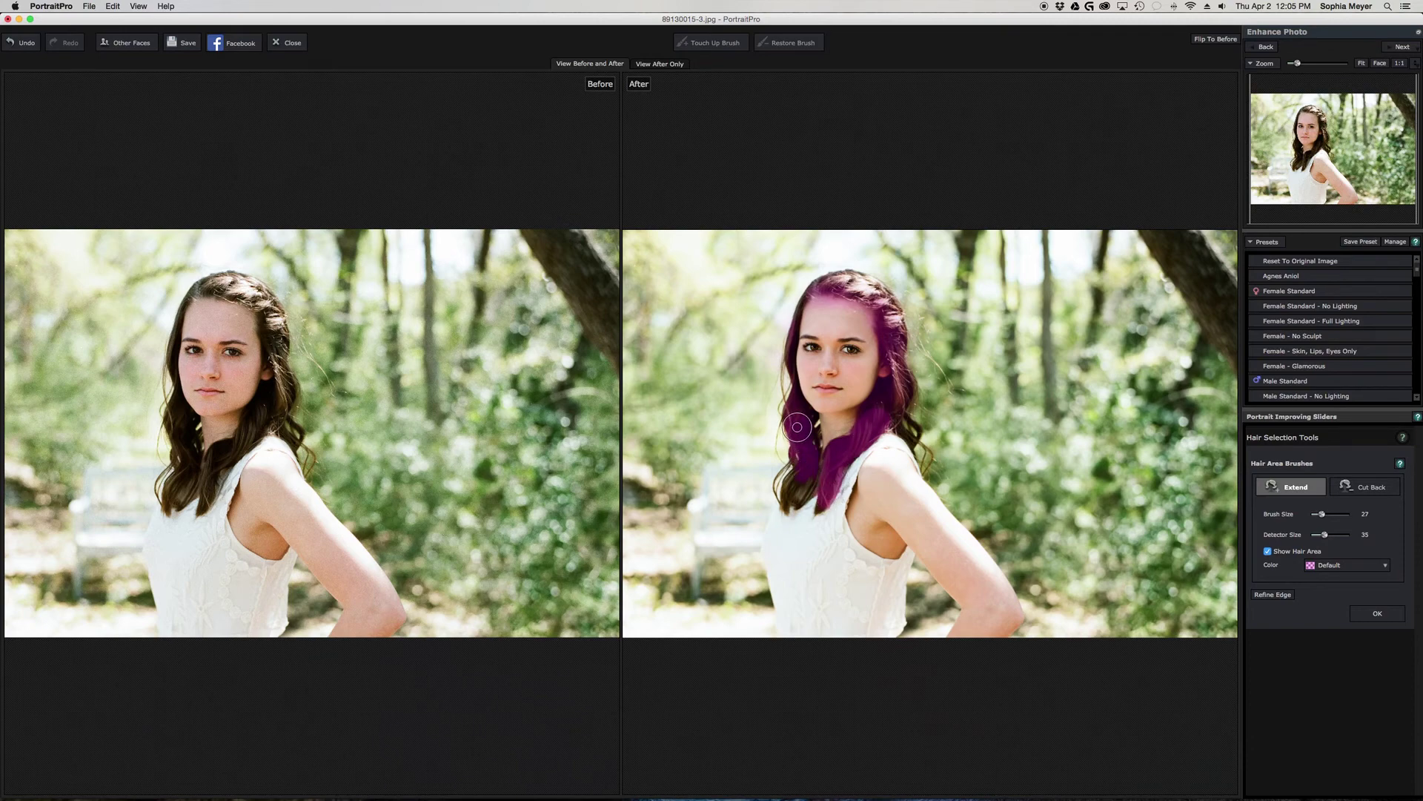
pyautogui.moveTo(804, 438)
pyautogui.mouseDown()
pyautogui.moveTo(792, 485)
pyautogui.moveTo(809, 480)
pyautogui.mouseUp()
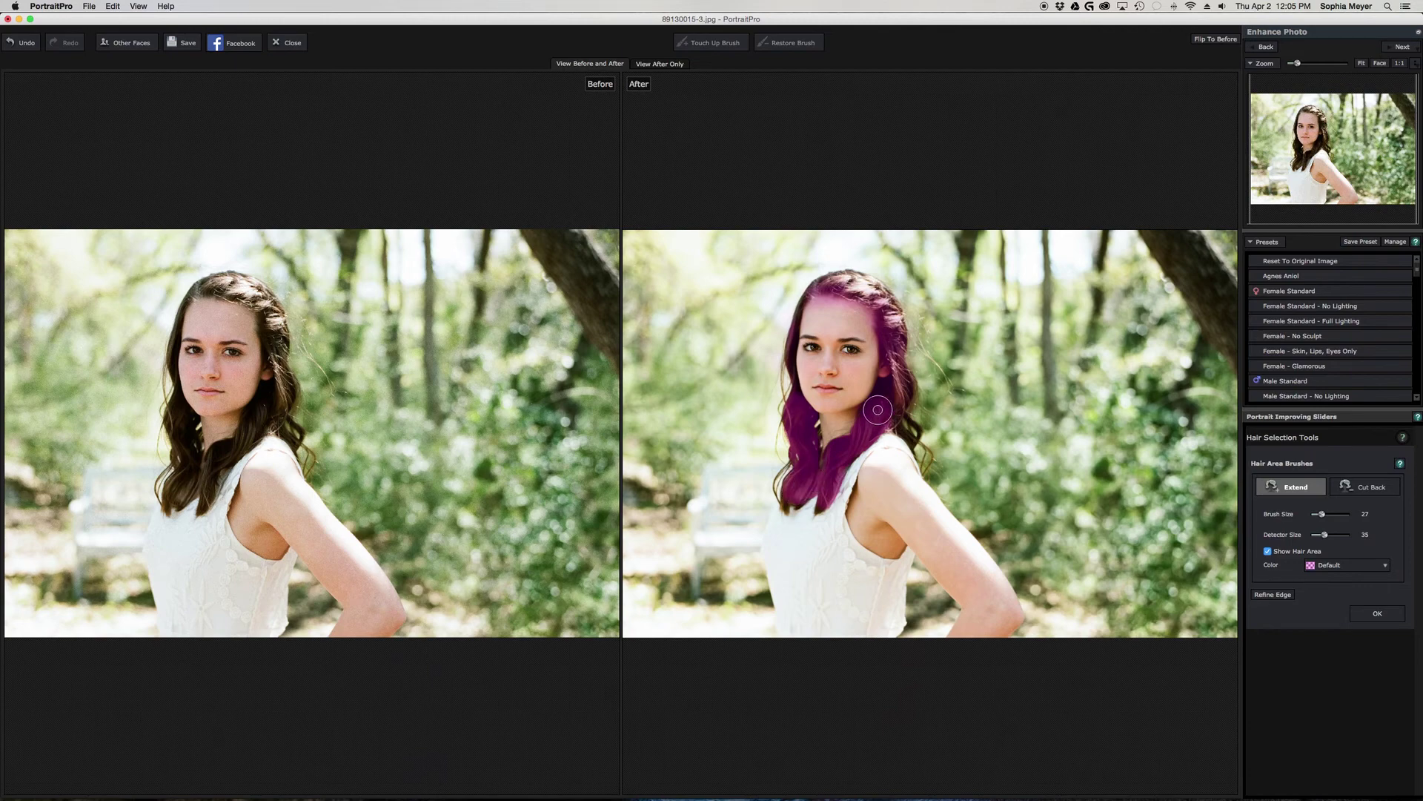
pyautogui.moveTo(885, 386)
pyautogui.mouseDown()
pyautogui.moveTo(896, 409)
pyautogui.moveTo(895, 311)
pyautogui.moveTo(834, 283)
pyautogui.moveTo(864, 281)
pyautogui.mouseUp()
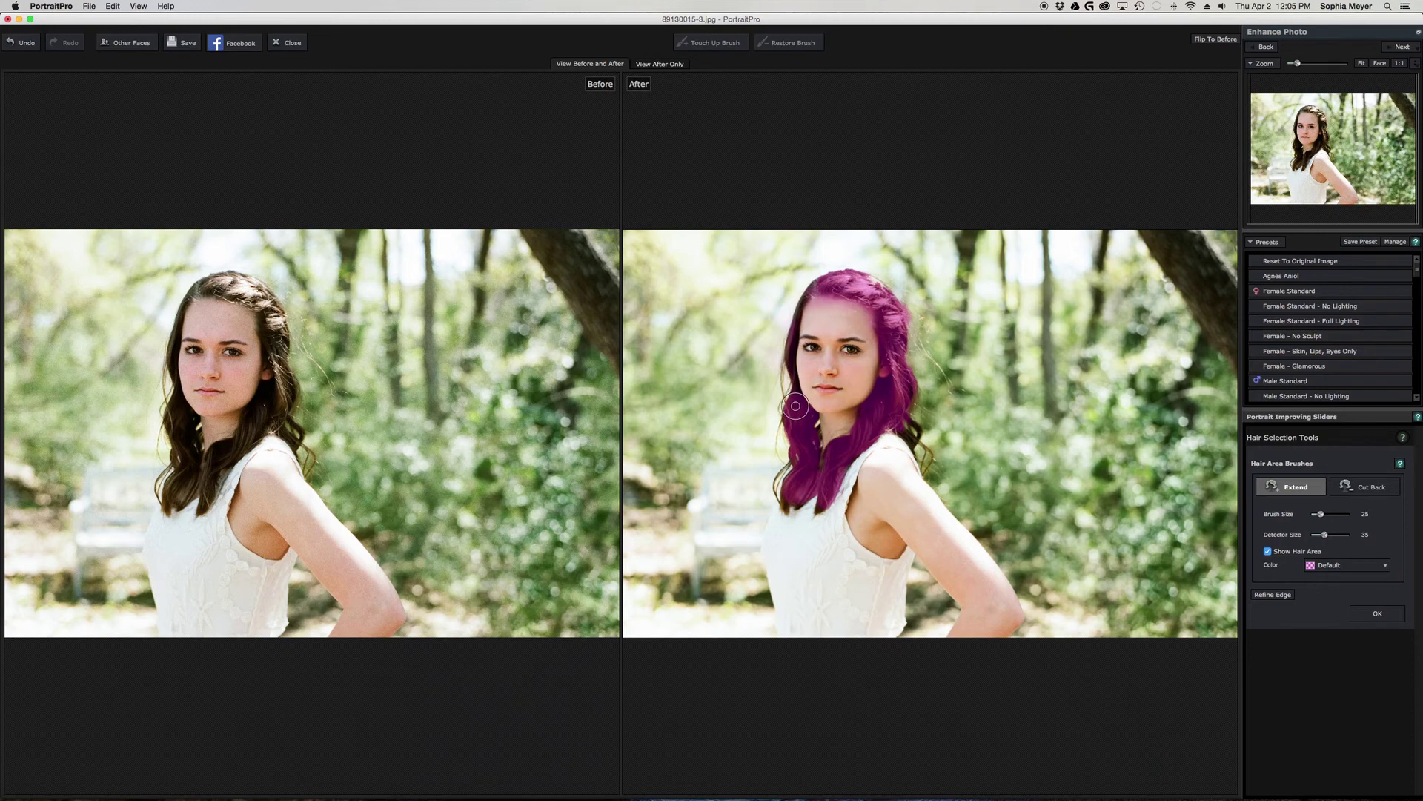
pyautogui.press('[')
pyautogui.press('[')
pyautogui.press('[')
pyautogui.press('[')
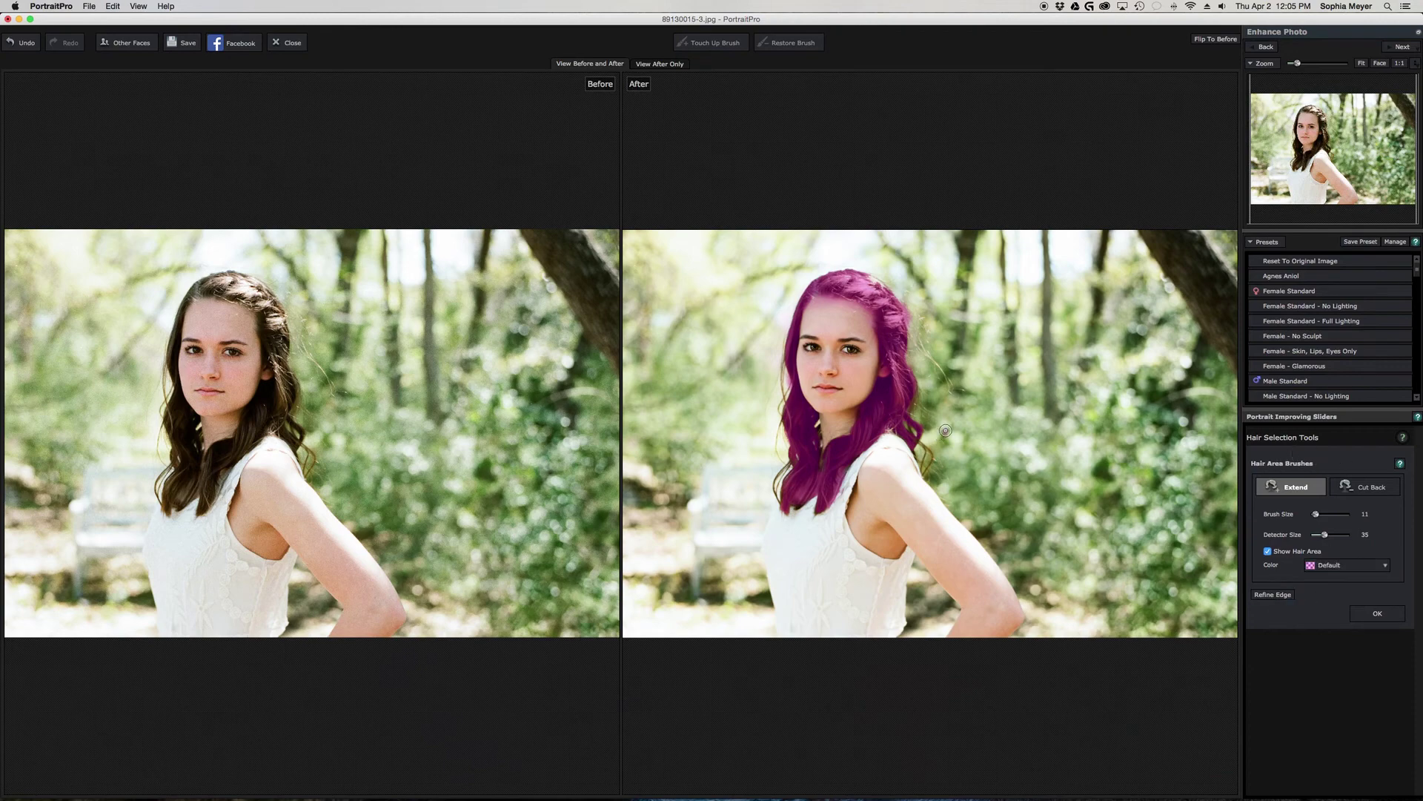
pyautogui.click(1383, 615)
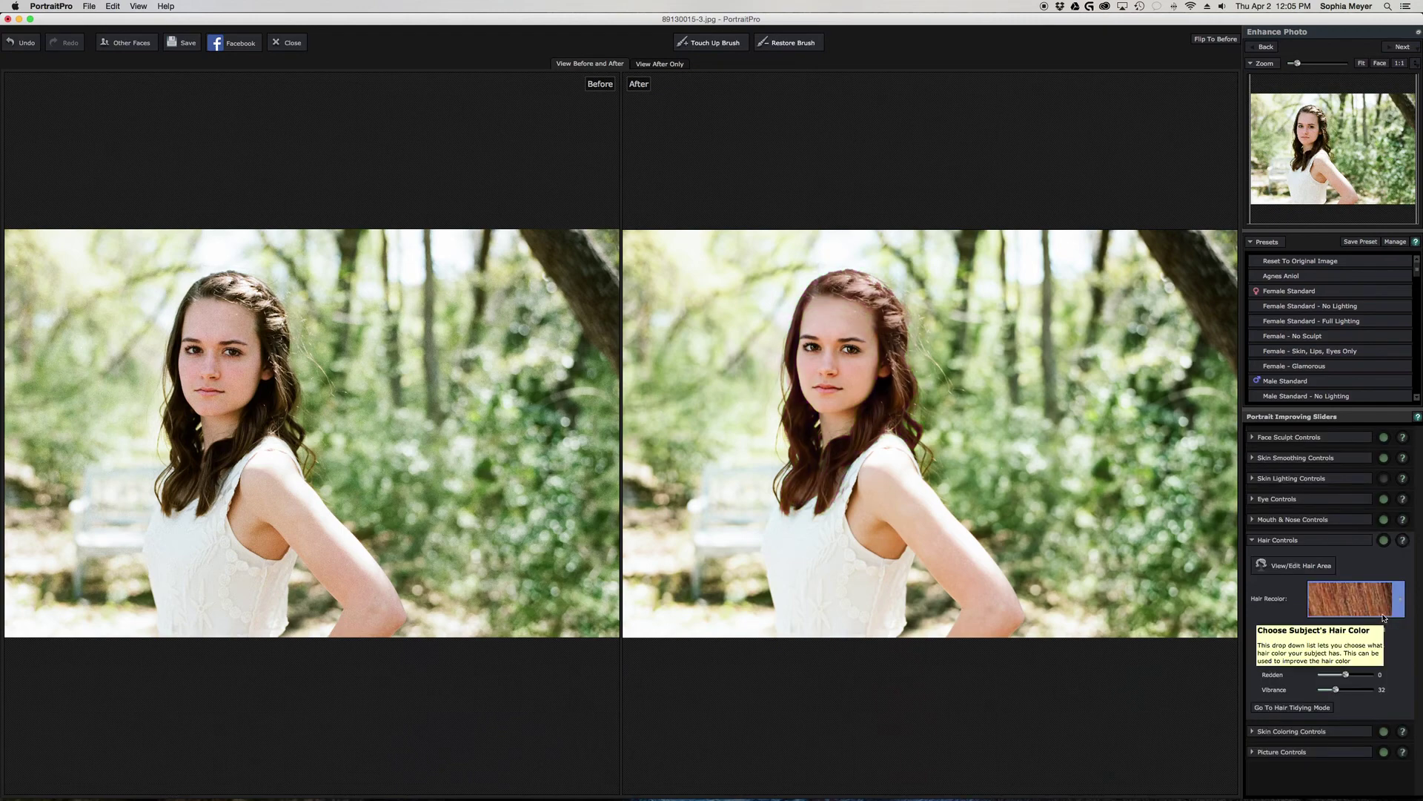
# - Enter Hair Tidying Mode and zoom so the whole head is visible
pyautogui.click(1312, 710)
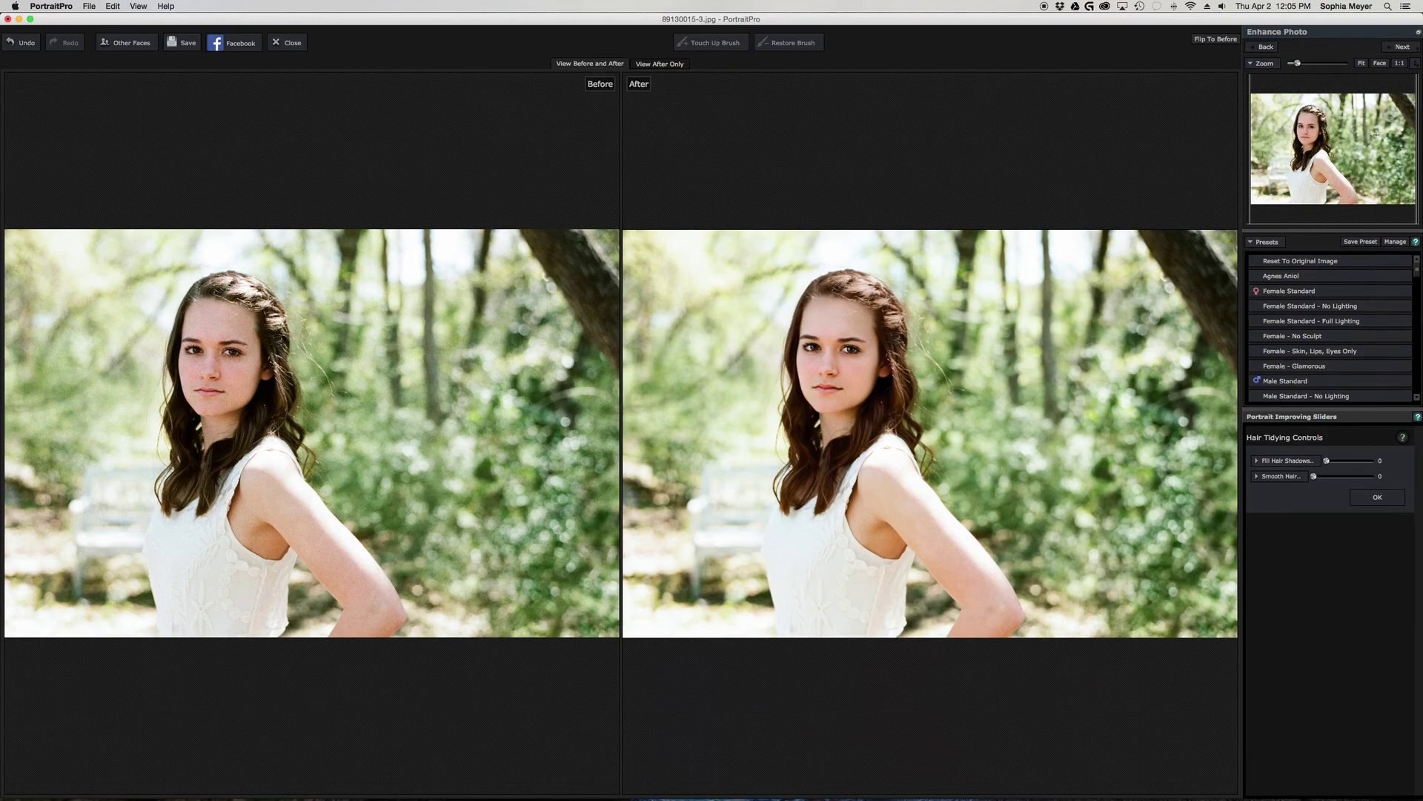
pyautogui.click(1379, 63)
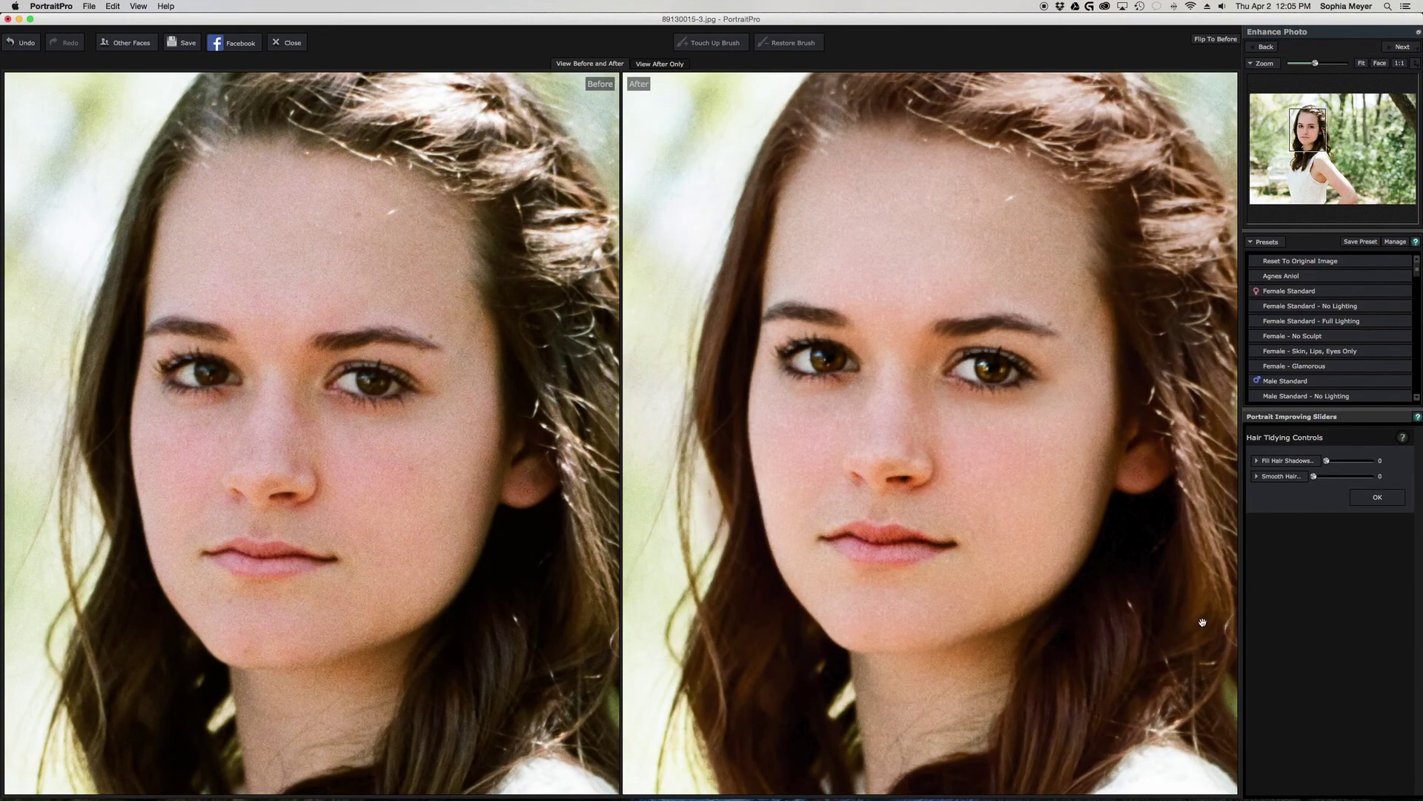
pyautogui.moveTo(1316, 63); pyautogui.dragTo(1310, 63)
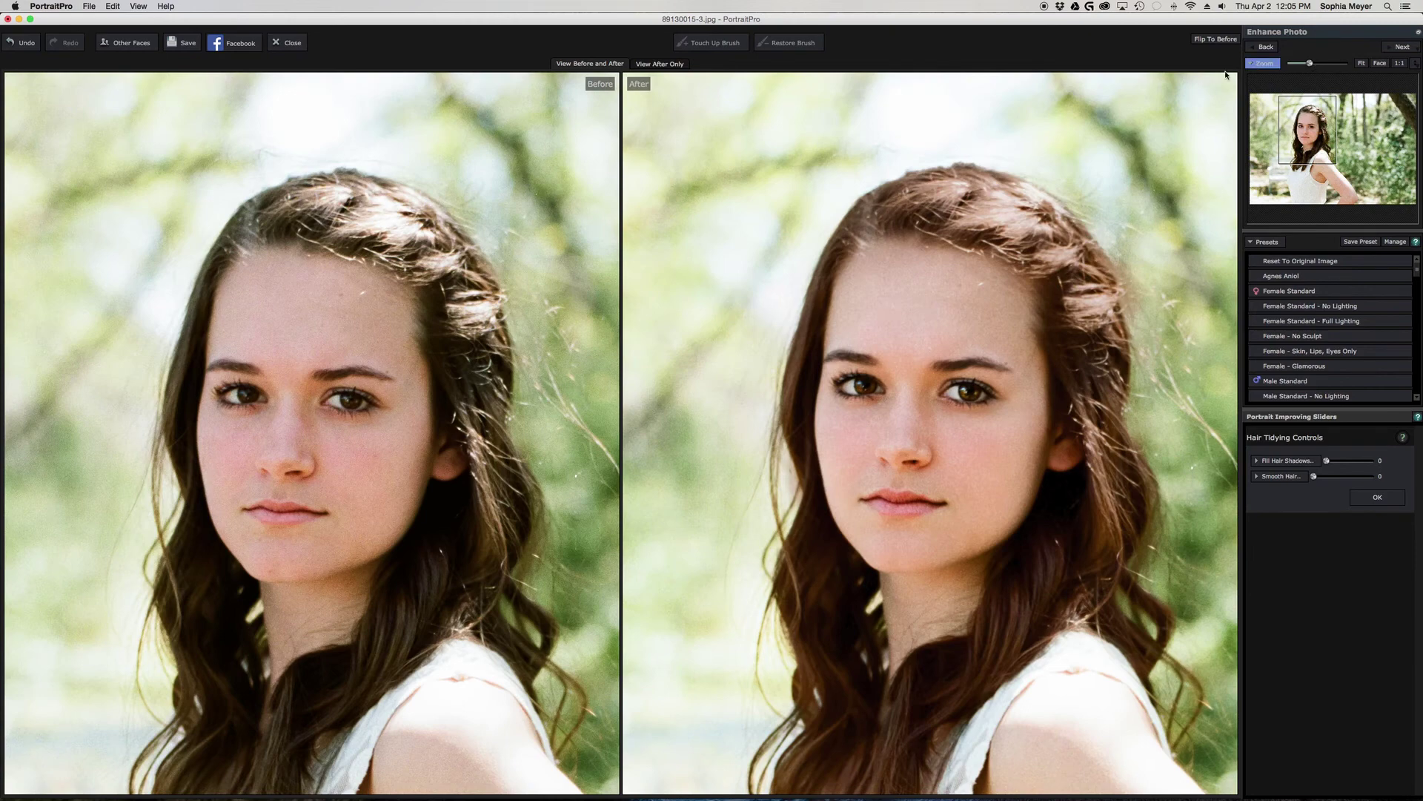
# - Set Smooth Hair to 38 and Smoothing Softness to -11, then apply the hair tidying
pyautogui.click(1280, 476)
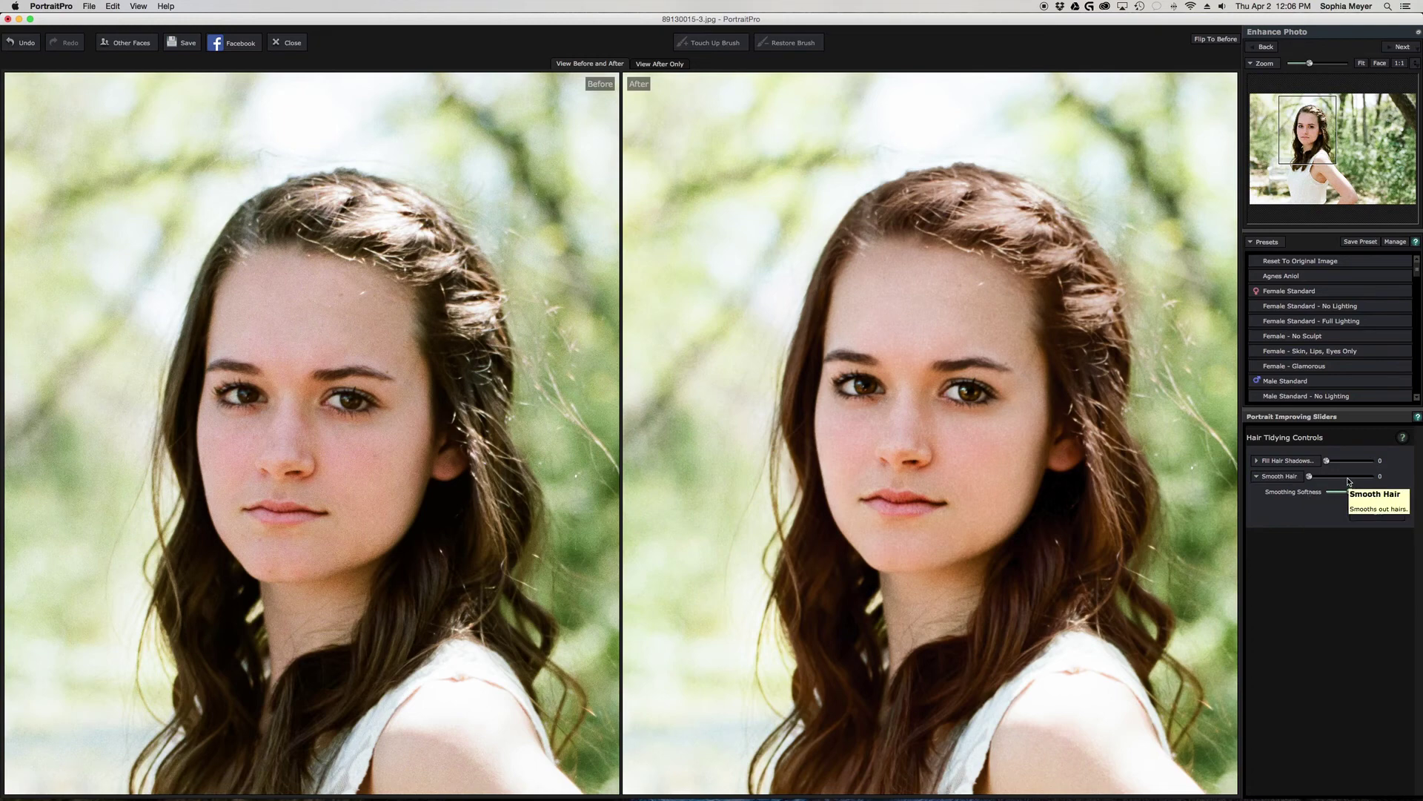
pyautogui.click(1348, 477)
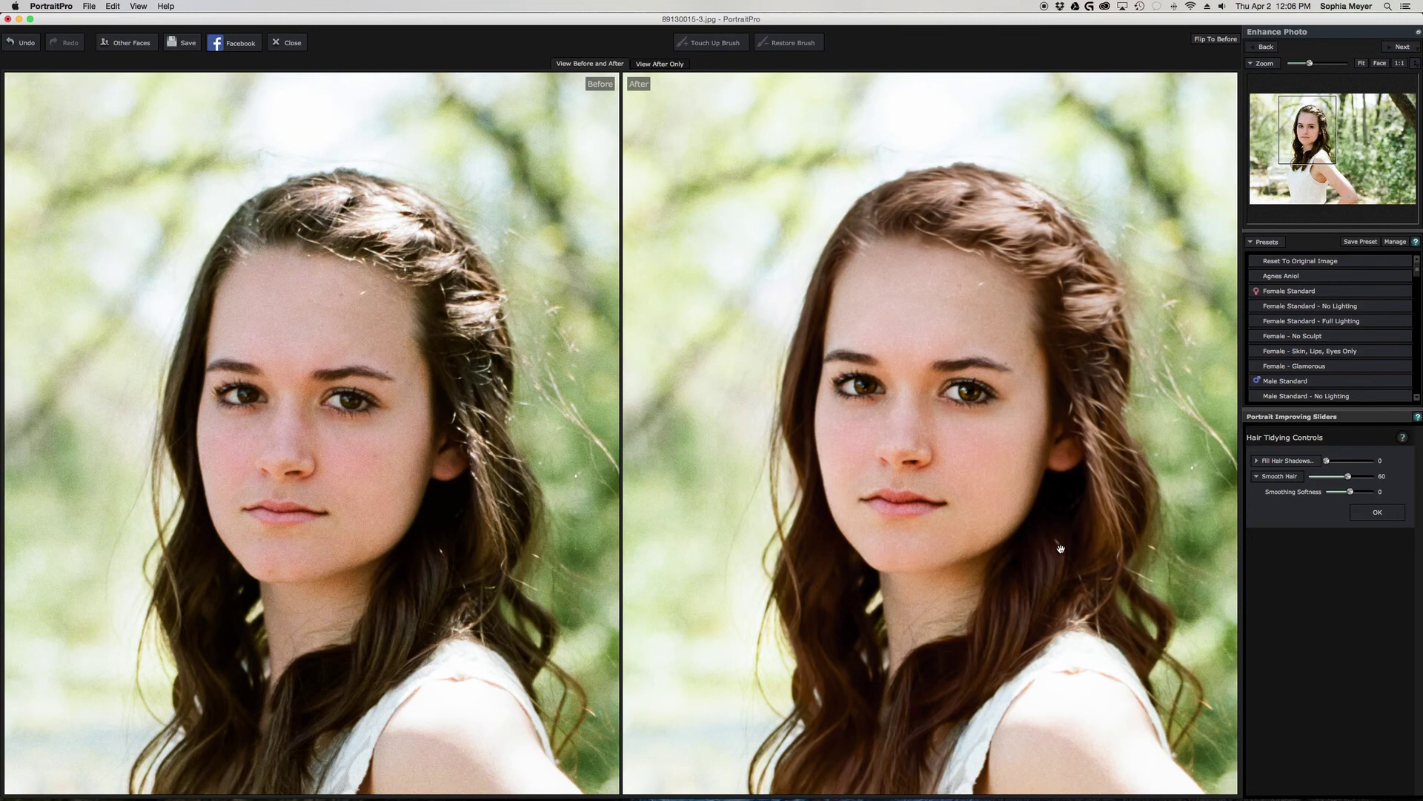
pyautogui.moveTo(1079, 553); pyautogui.dragTo(1067, 381)
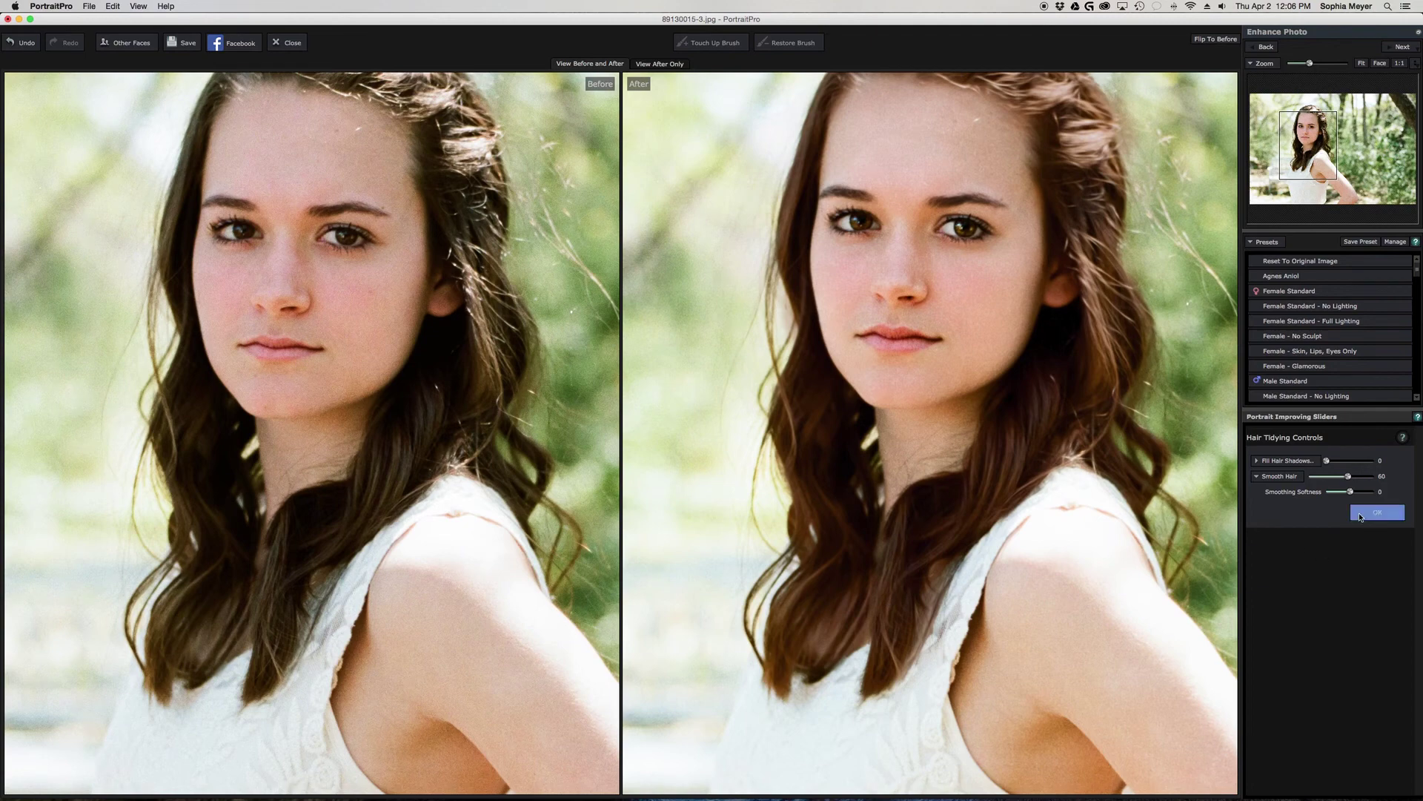
pyautogui.moveTo(1352, 491)
pyautogui.mouseDown()
pyautogui.moveTo(1314, 493)
pyautogui.moveTo(1364, 495)
pyautogui.mouseUp()
pyautogui.click(1348, 492)
pyautogui.click(1335, 477)
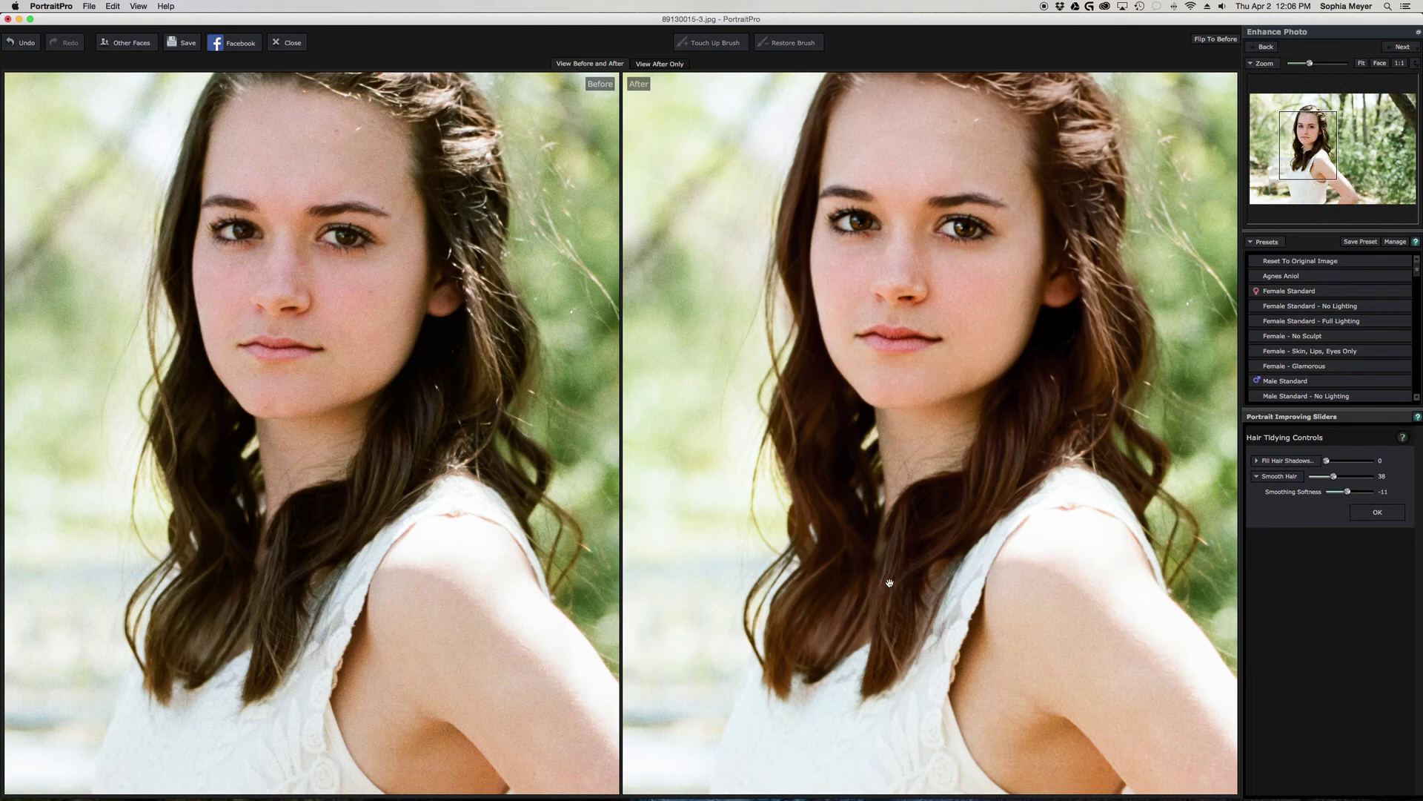
pyautogui.click(1370, 514)
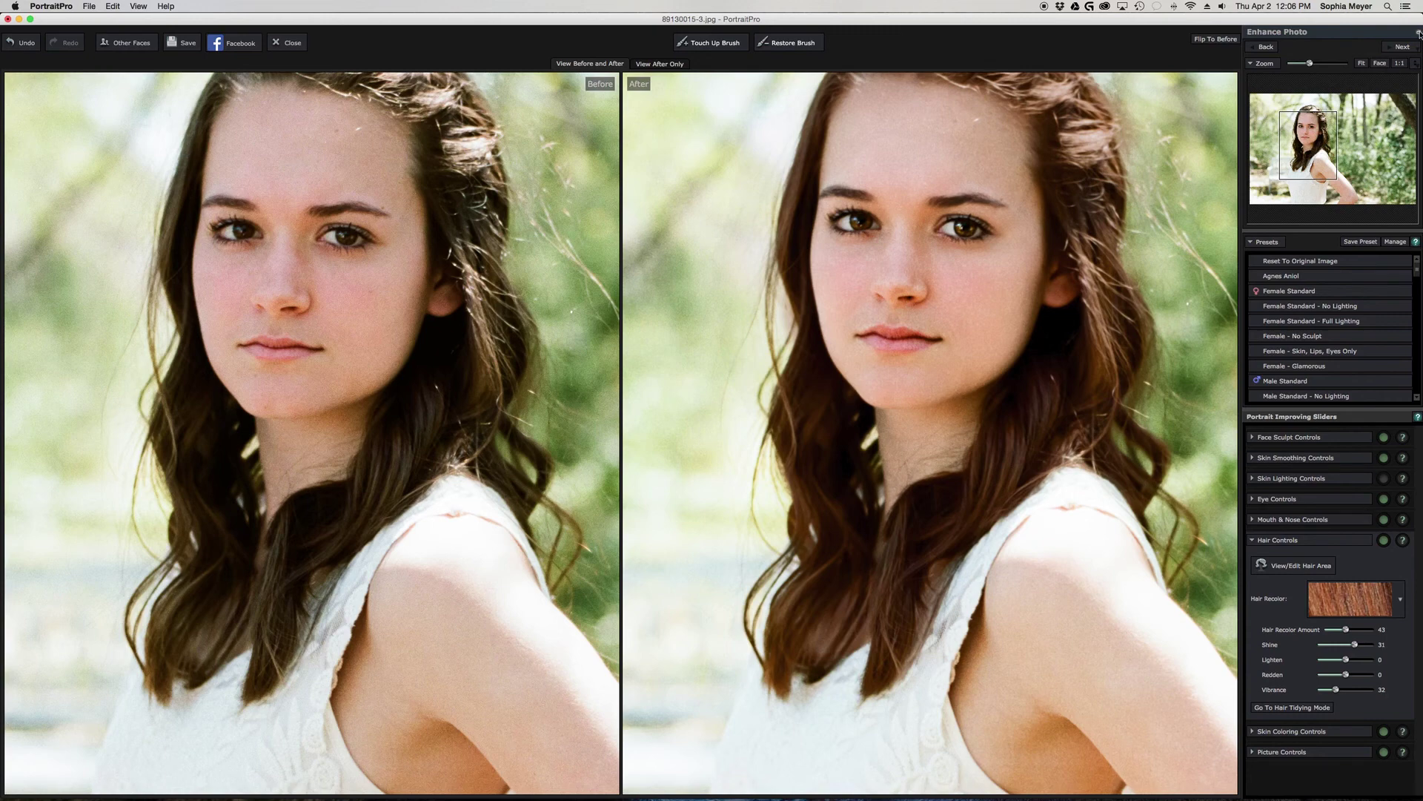
# - Switch the hair recolour to a dark auburn swatch and raise Hair Recolor Amount to 89
pyautogui.moveTo(1310, 65); pyautogui.dragTo(1306, 65)
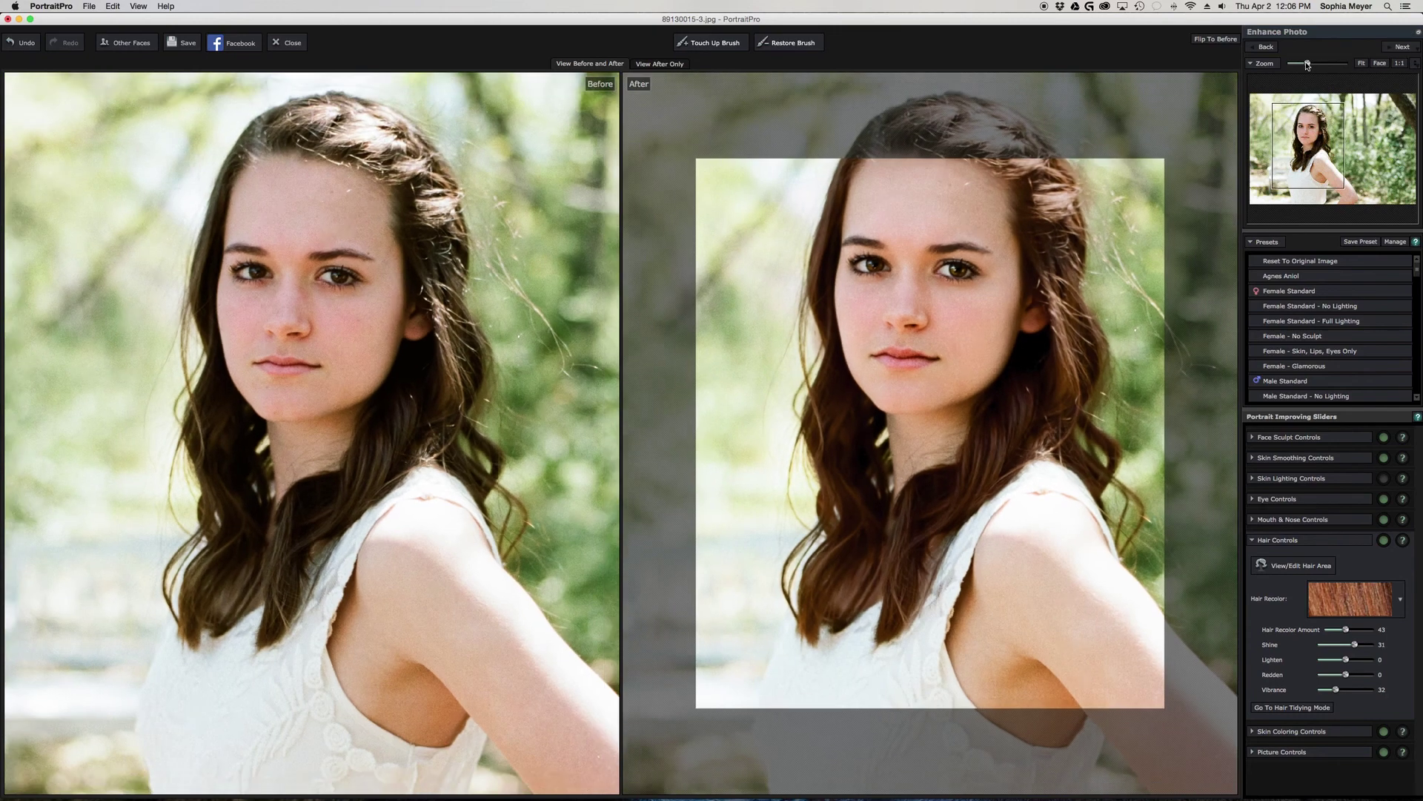
pyautogui.click(1406, 616)
pyautogui.click(1340, 386)
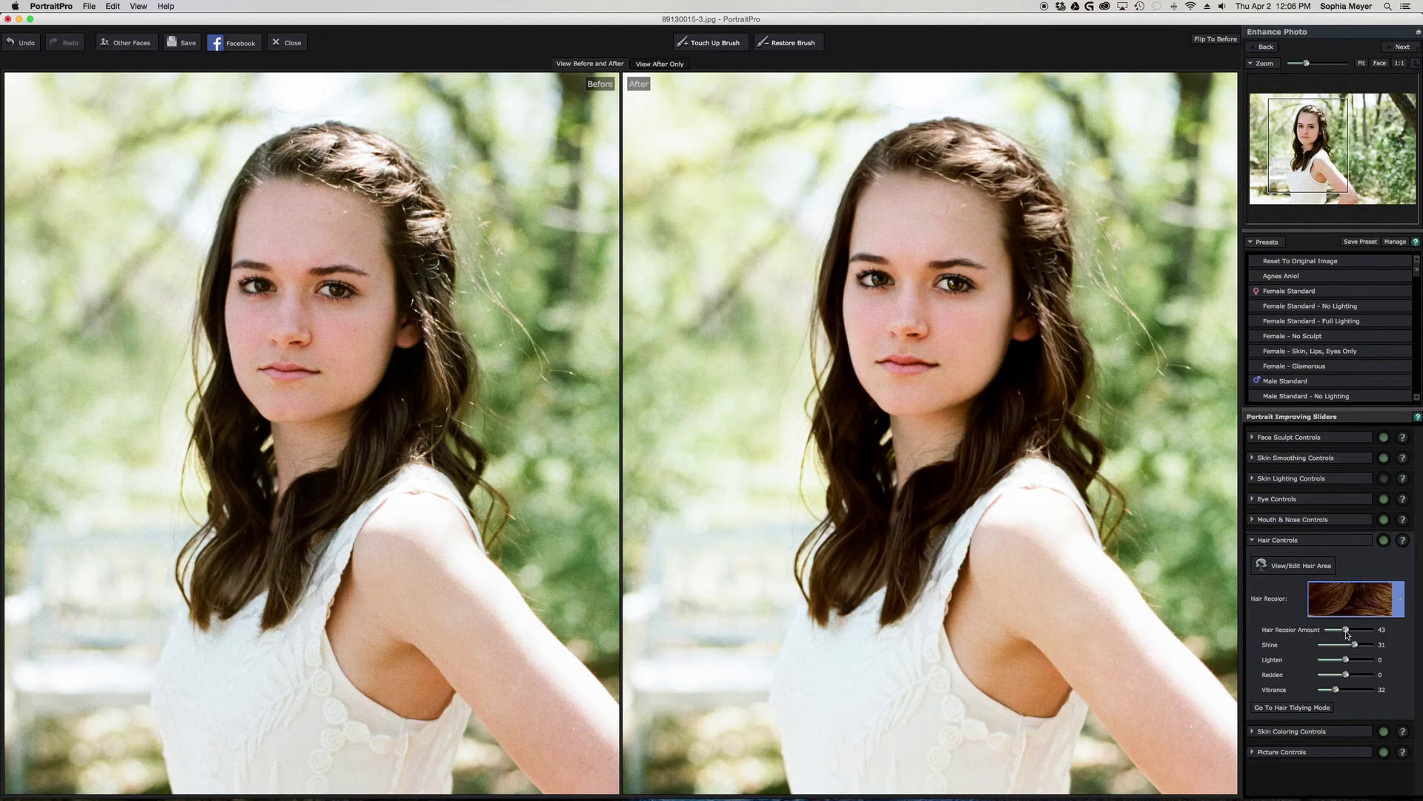
pyautogui.moveTo(1347, 630)
pyautogui.mouseDown()
pyautogui.moveTo(1393, 633)
pyautogui.moveTo(1344, 631)
pyautogui.moveTo(1359, 631)
pyautogui.mouseUp()
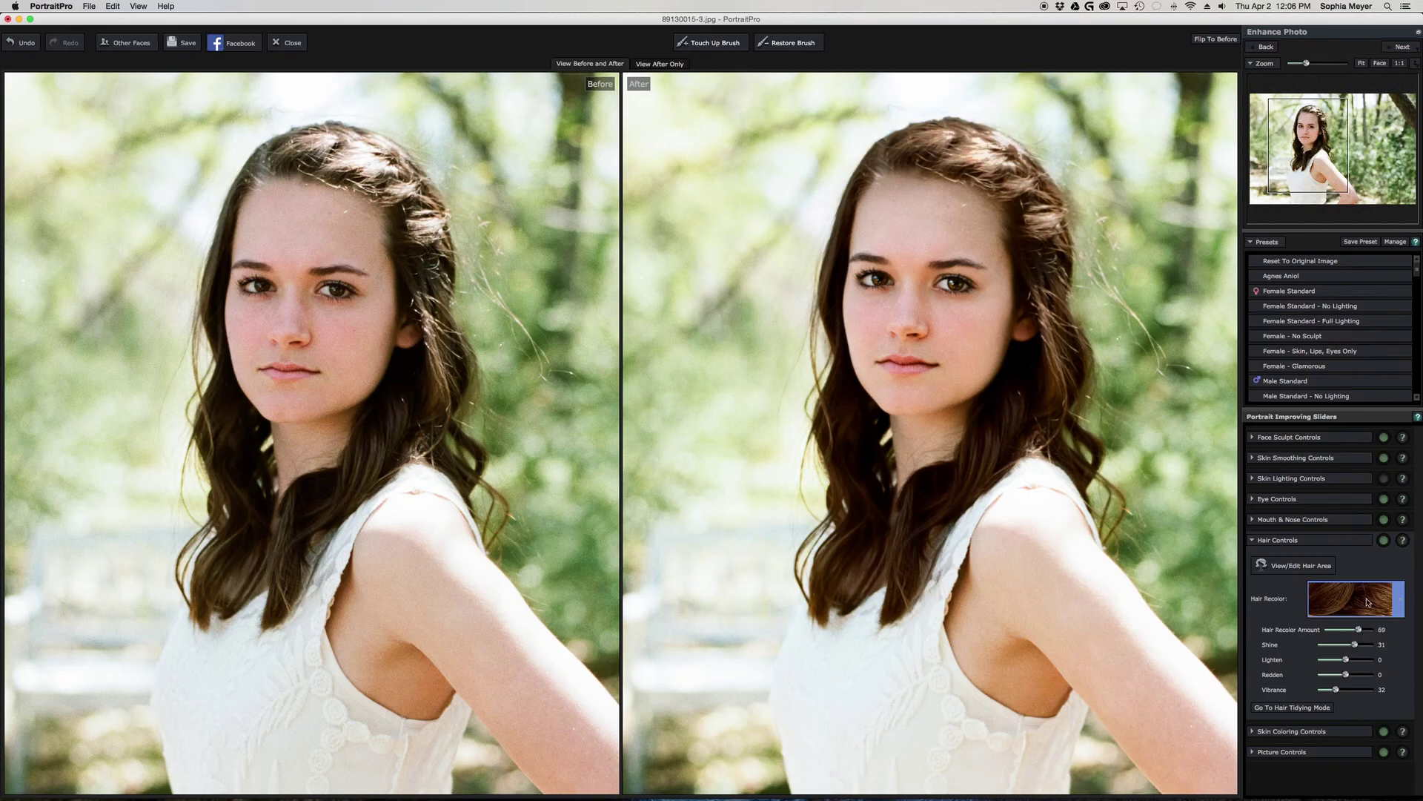
pyautogui.click(1359, 735)
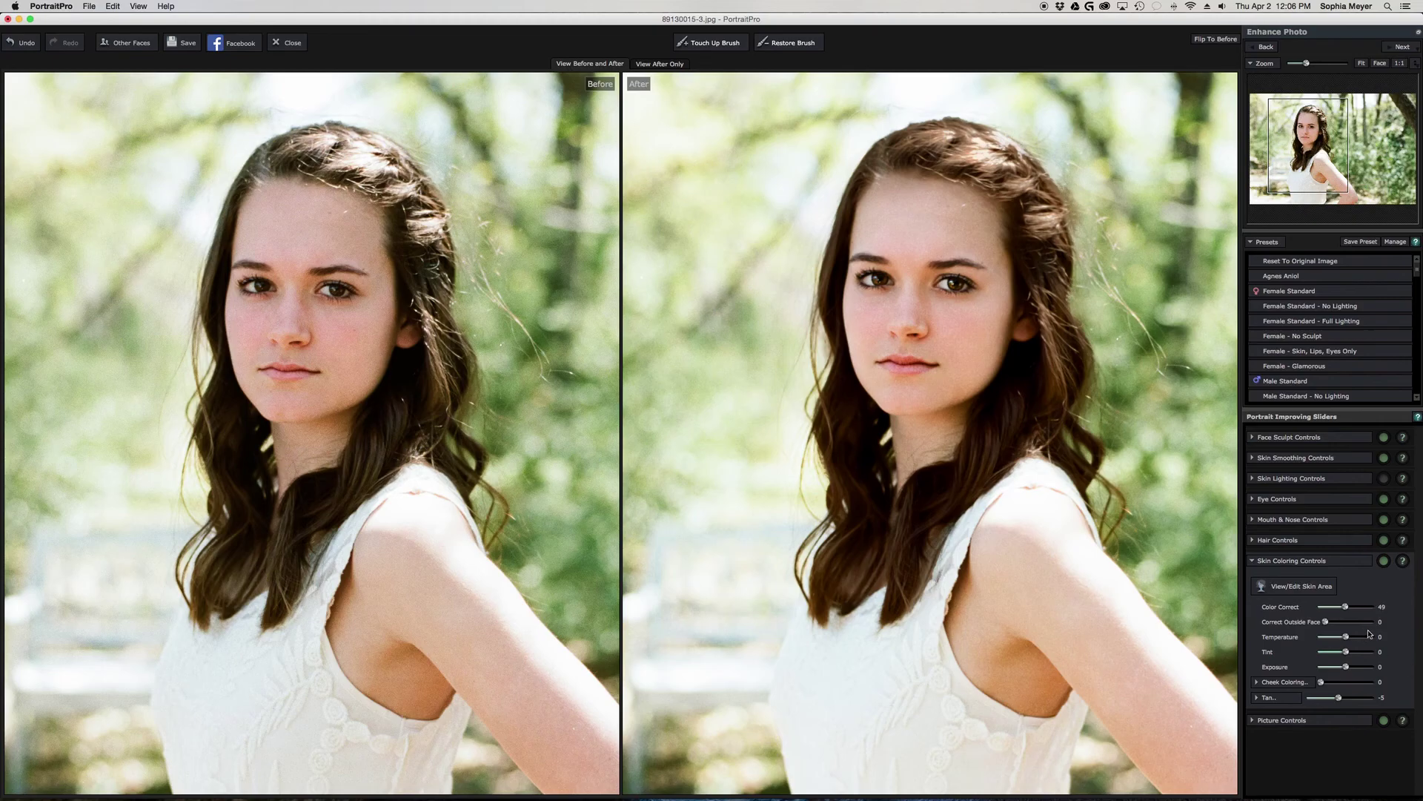
# - Raise skin Color Correct to 63 and verify the detected skin area on the full photo
pyautogui.click(1362, 608)
pyautogui.moveTo(1362, 608)
pyautogui.mouseDown()
pyautogui.moveTo(1321, 608)
pyautogui.moveTo(1361, 606)
pyautogui.moveTo(1328, 622)
pyautogui.moveTo(1375, 622)
pyautogui.mouseUp()
pyautogui.click(1362, 63)
pyautogui.click(1311, 588)
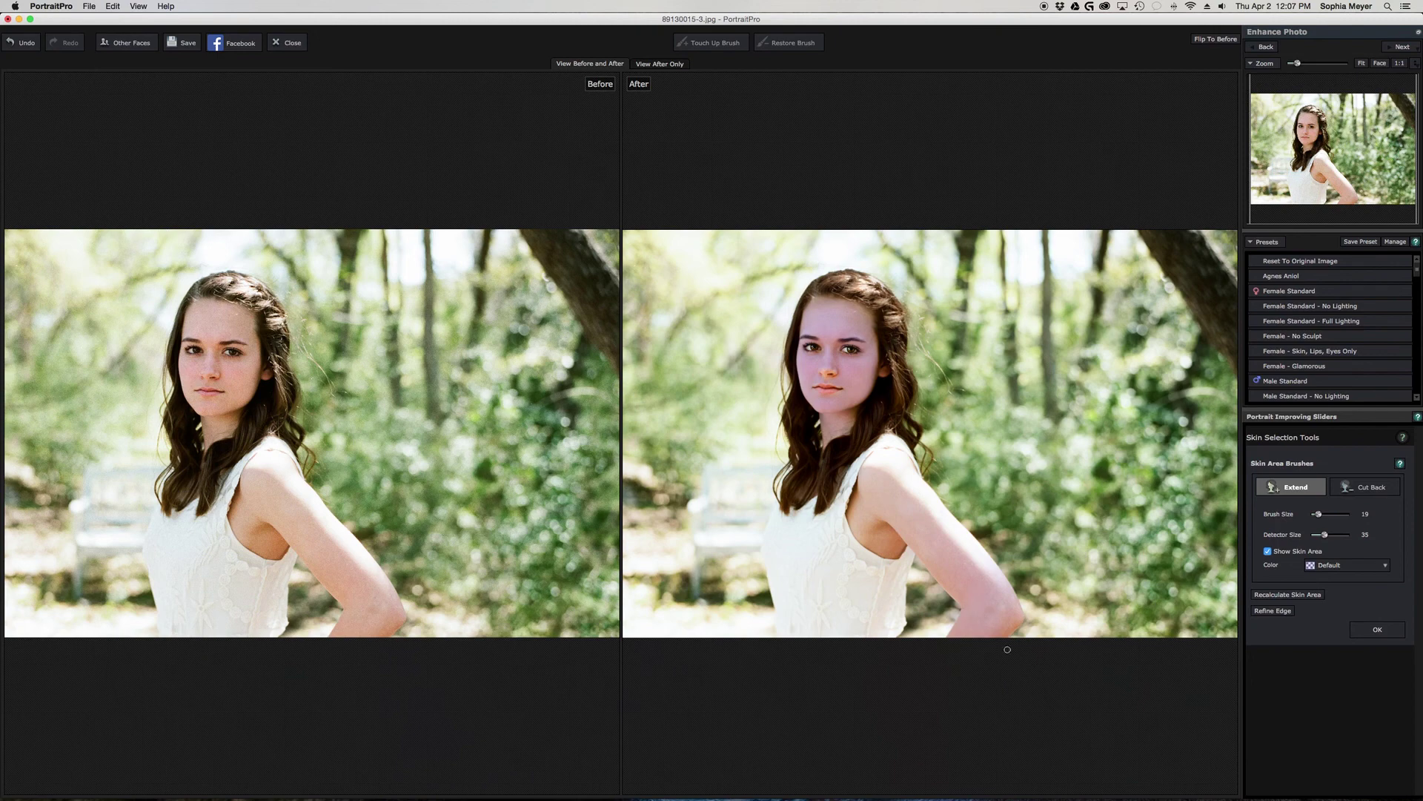
pyautogui.click(1379, 630)
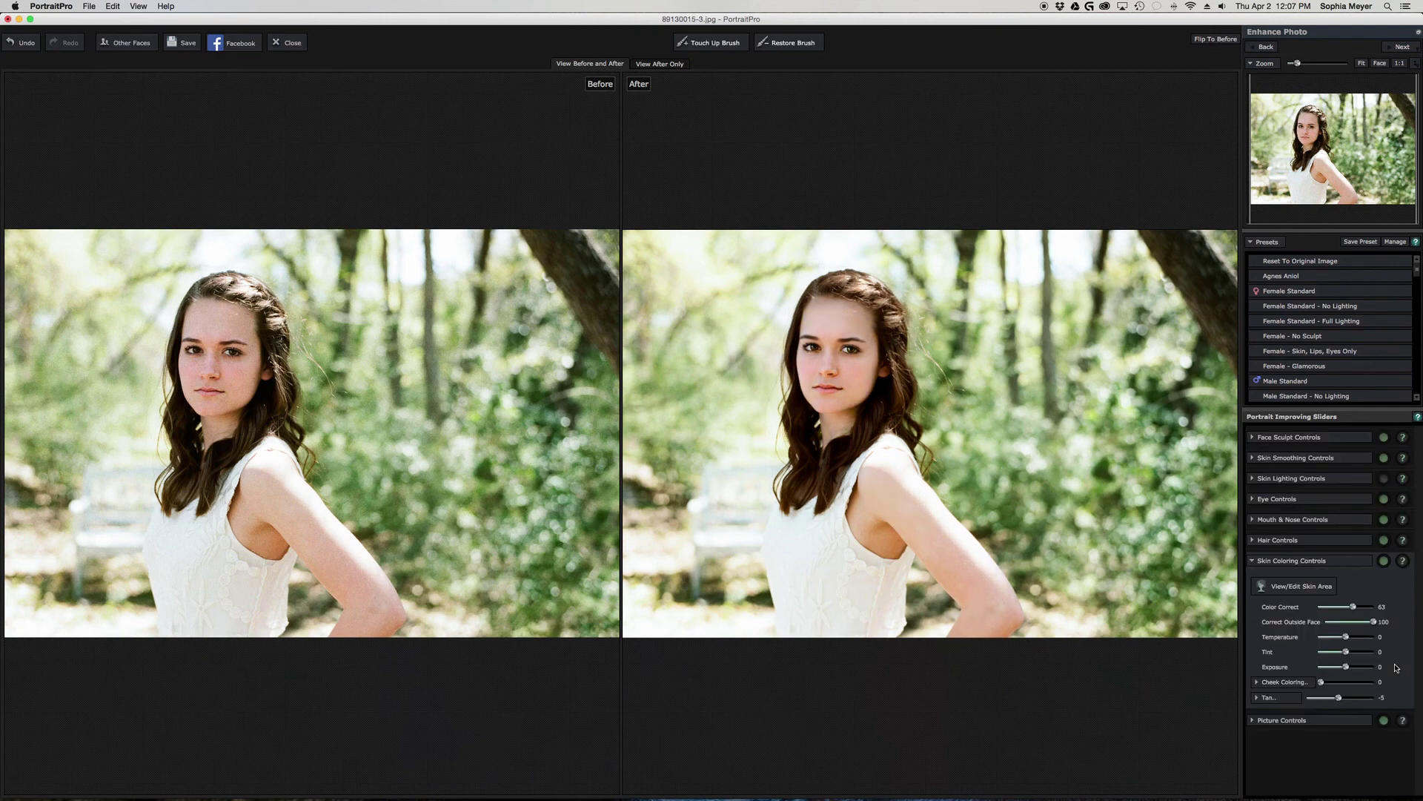
pyautogui.click(1353, 562)
# - In Picture Controls, raise the Smart Contrast slider to 34
pyautogui.click(1332, 582)
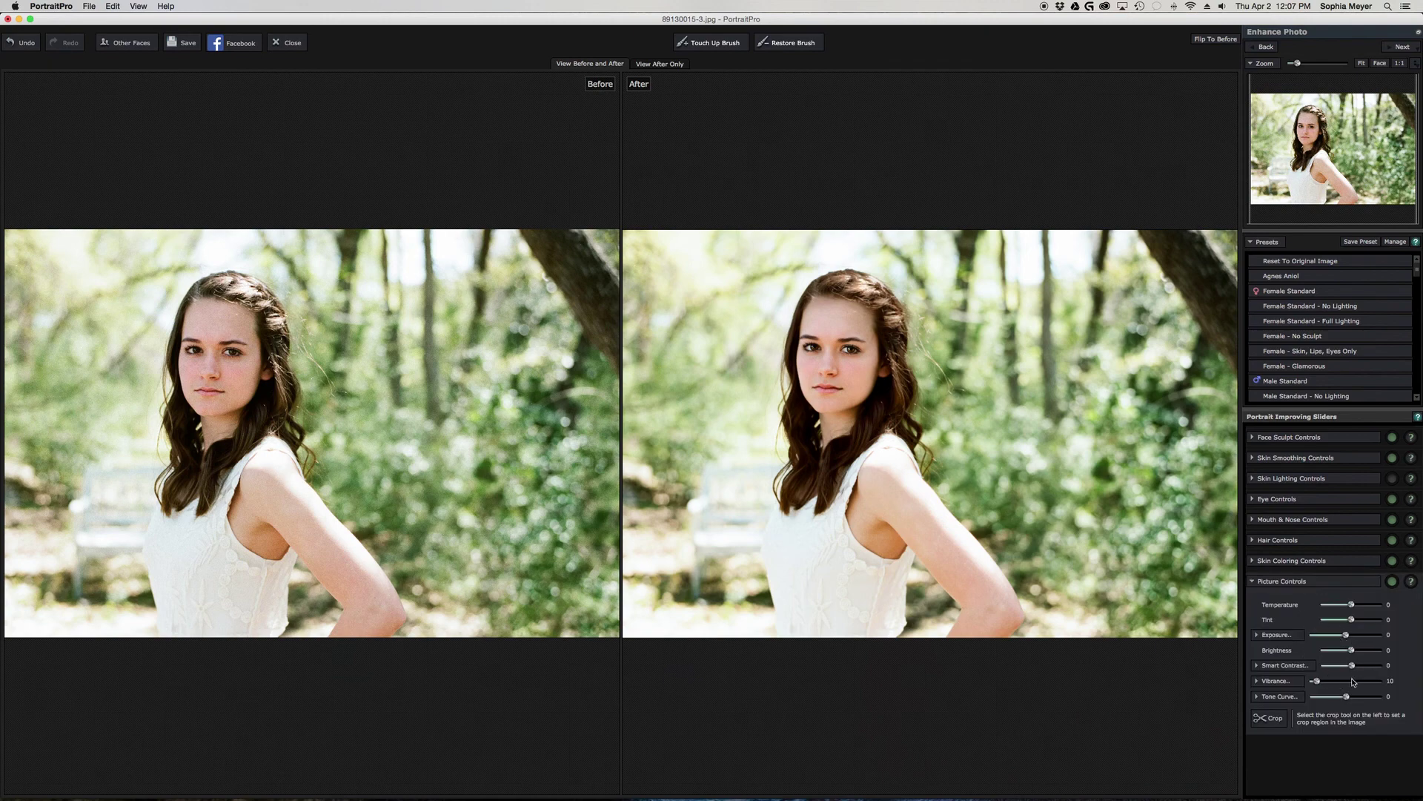
pyautogui.moveTo(1352, 667)
pyautogui.mouseDown()
pyautogui.moveTo(1375, 667)
pyautogui.moveTo(1353, 667)
pyautogui.mouseUp()
pyautogui.moveTo(1356, 670)
pyautogui.mouseDown()
pyautogui.moveTo(1376, 669)
pyautogui.moveTo(1353, 669)
pyautogui.moveTo(1351, 701)
pyautogui.moveTo(1362, 669)
pyautogui.mouseUp()
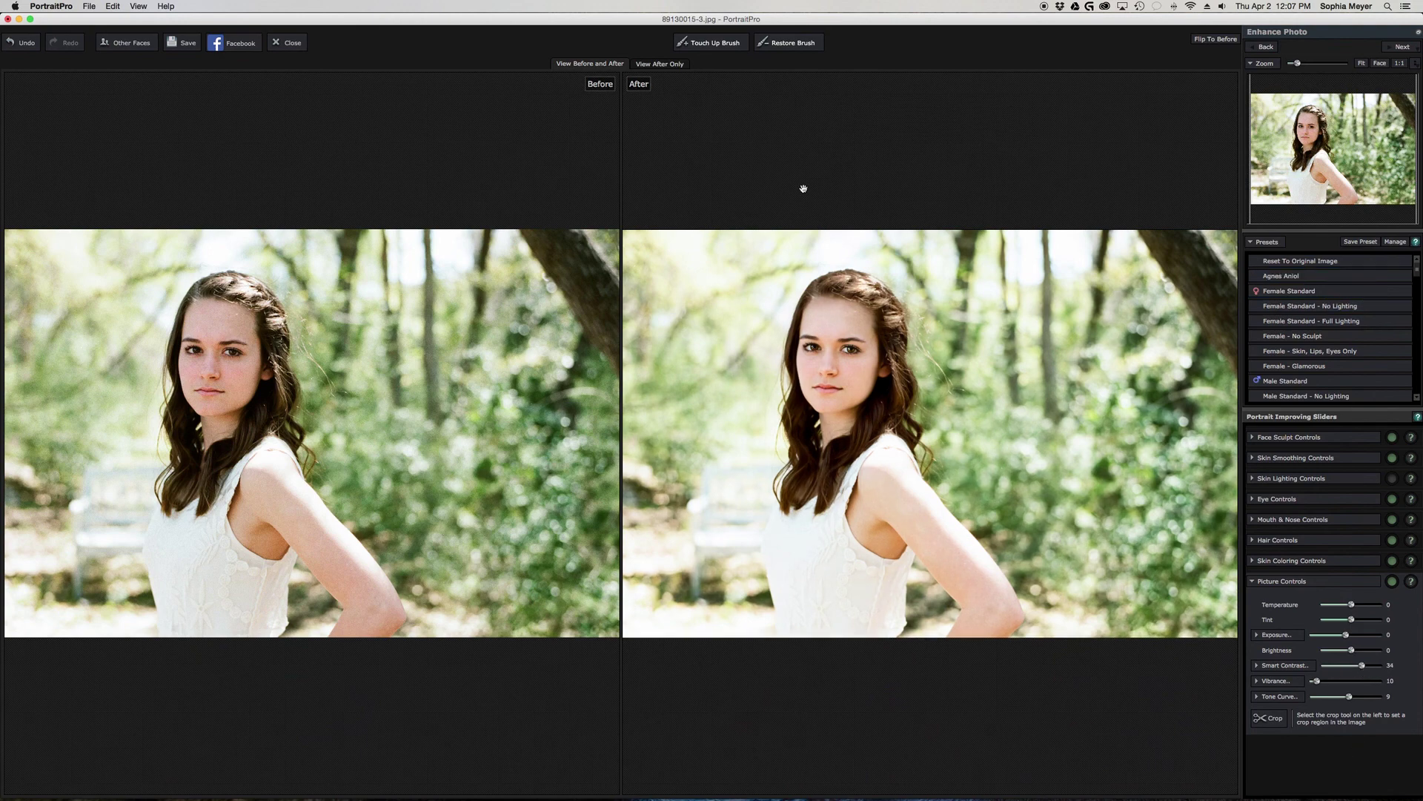
pyautogui.moveTo(572, 200)
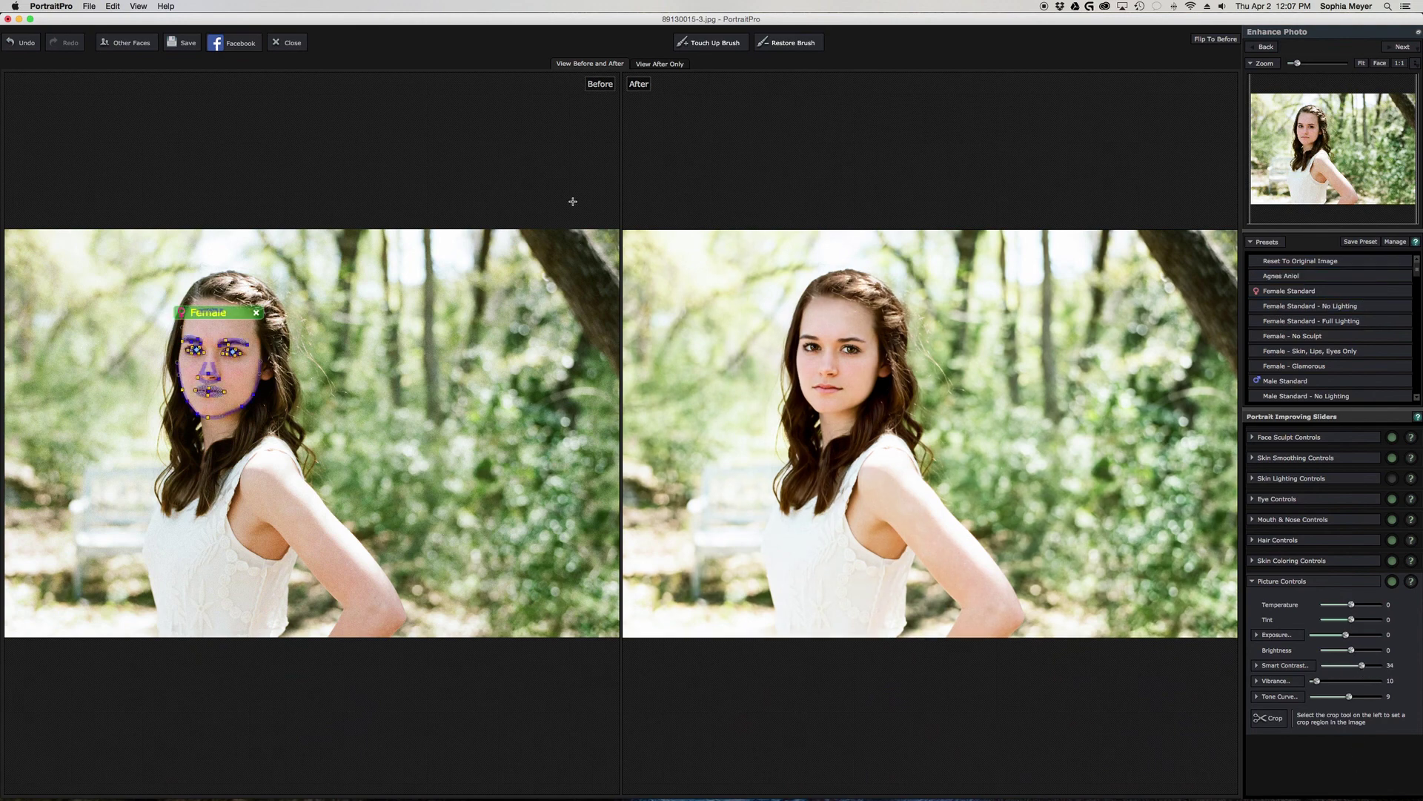
# - Export the portrait as JPEG 89130015-3-rev.jpg at quality 100, then exit PortraitPro
pyautogui.click(187, 44)
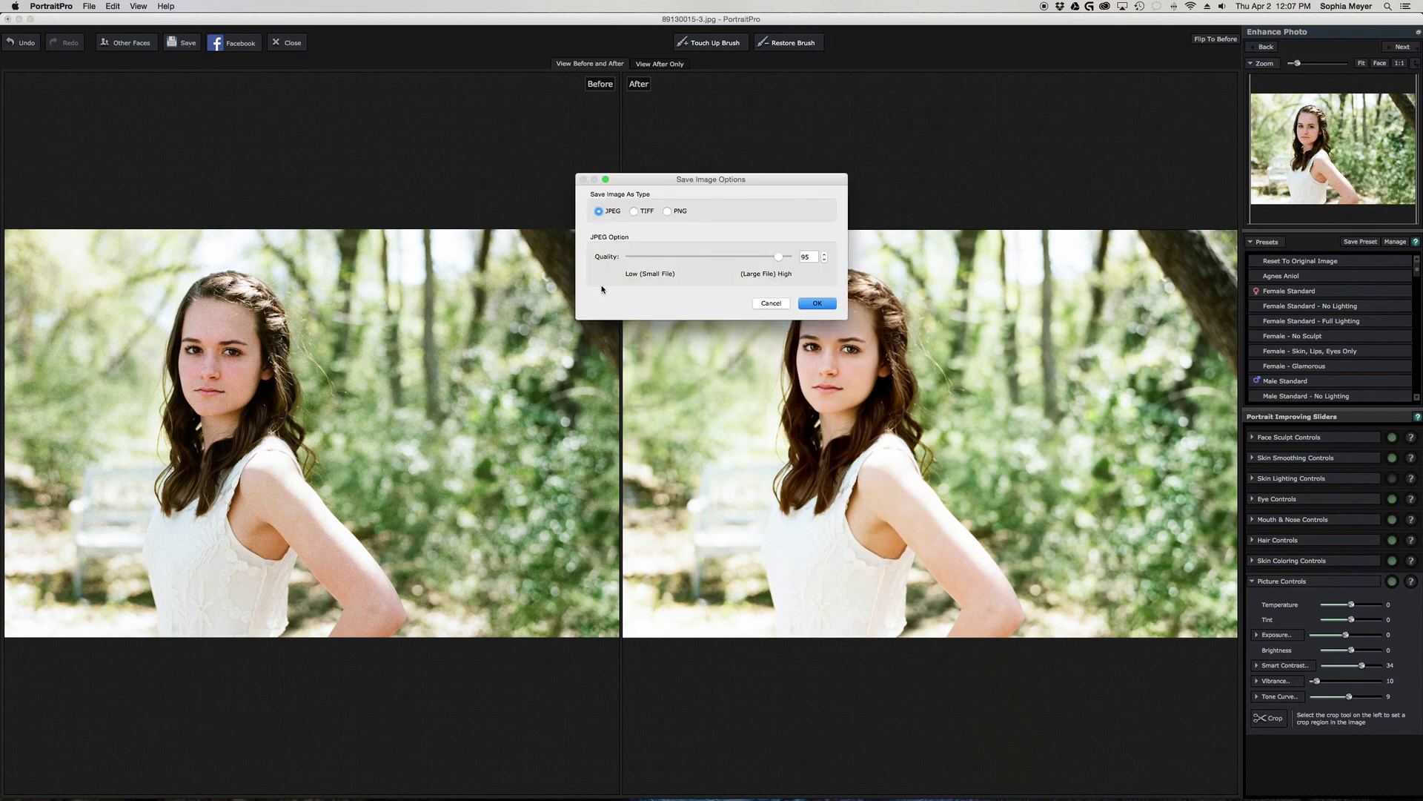
pyautogui.moveTo(779, 259); pyautogui.dragTo(790, 258)
pyautogui.click(819, 303)
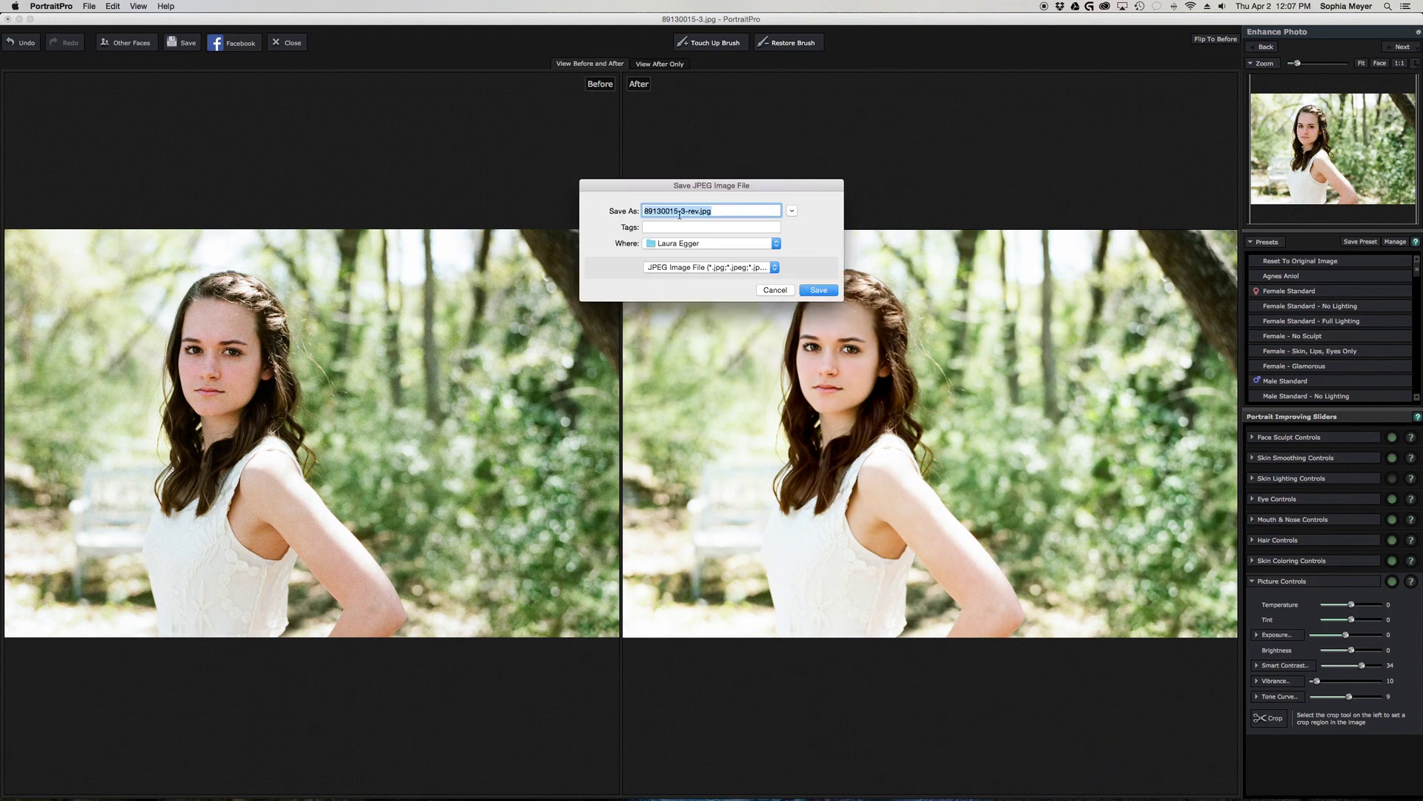
pyautogui.click(818, 290)
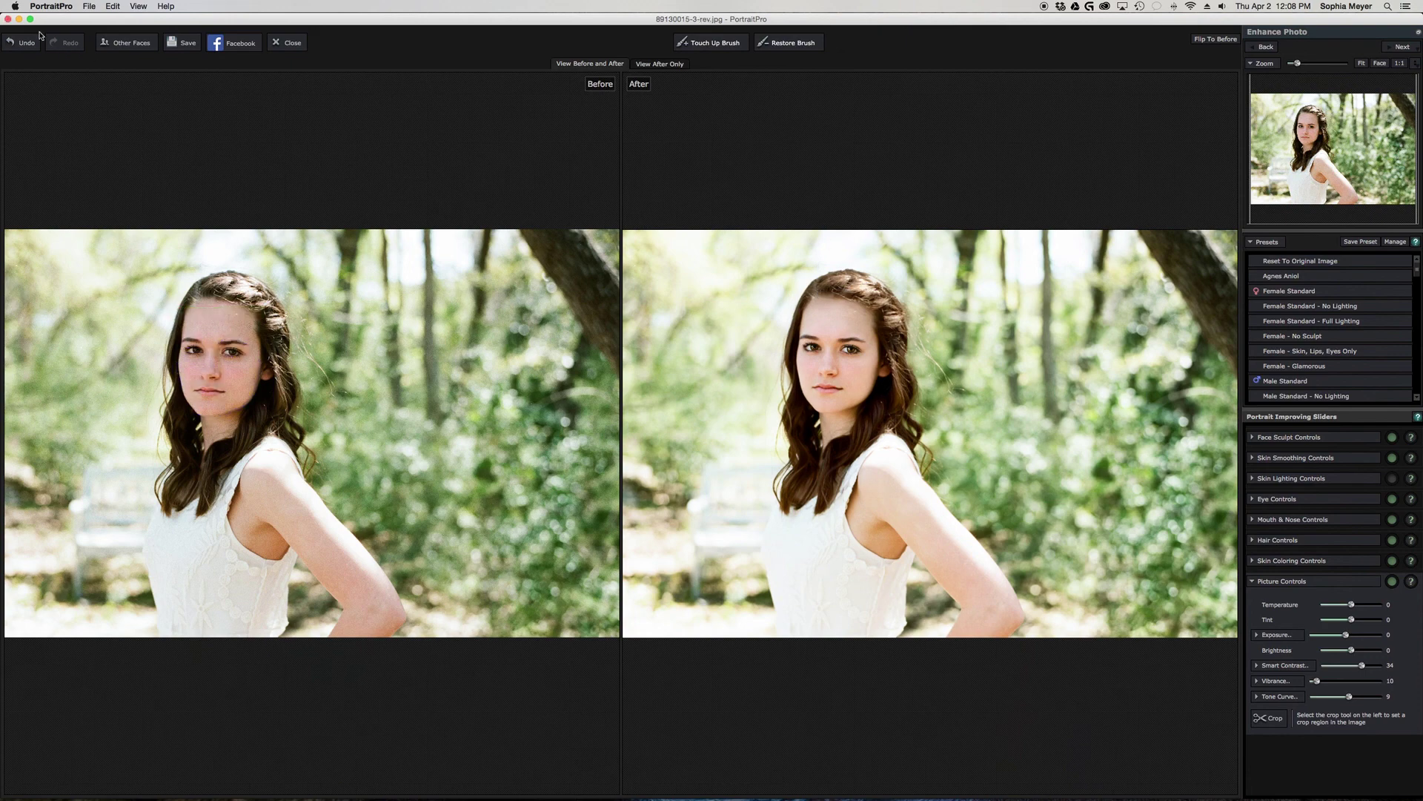
pyautogui.click(8, 19)
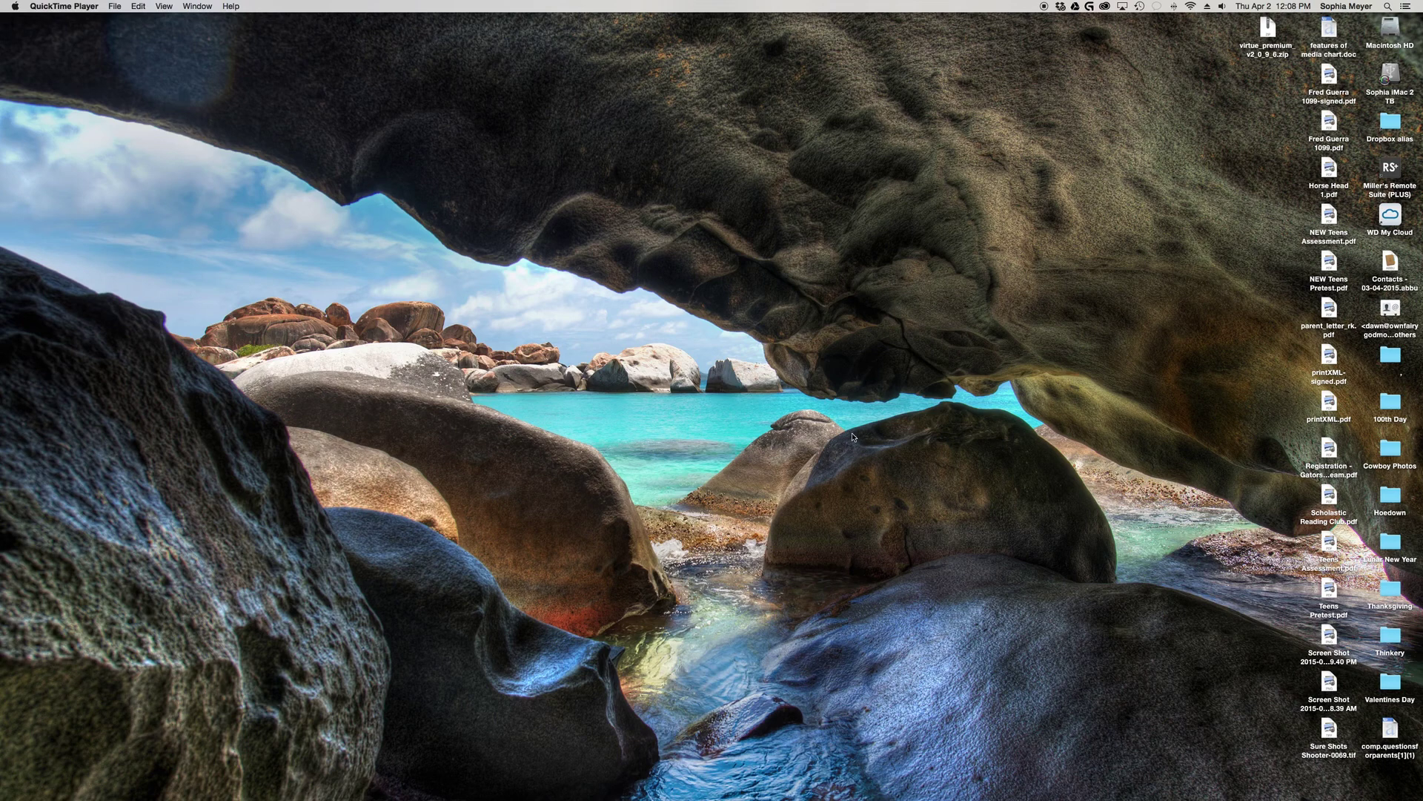
pyautogui.moveTo(864, 775)
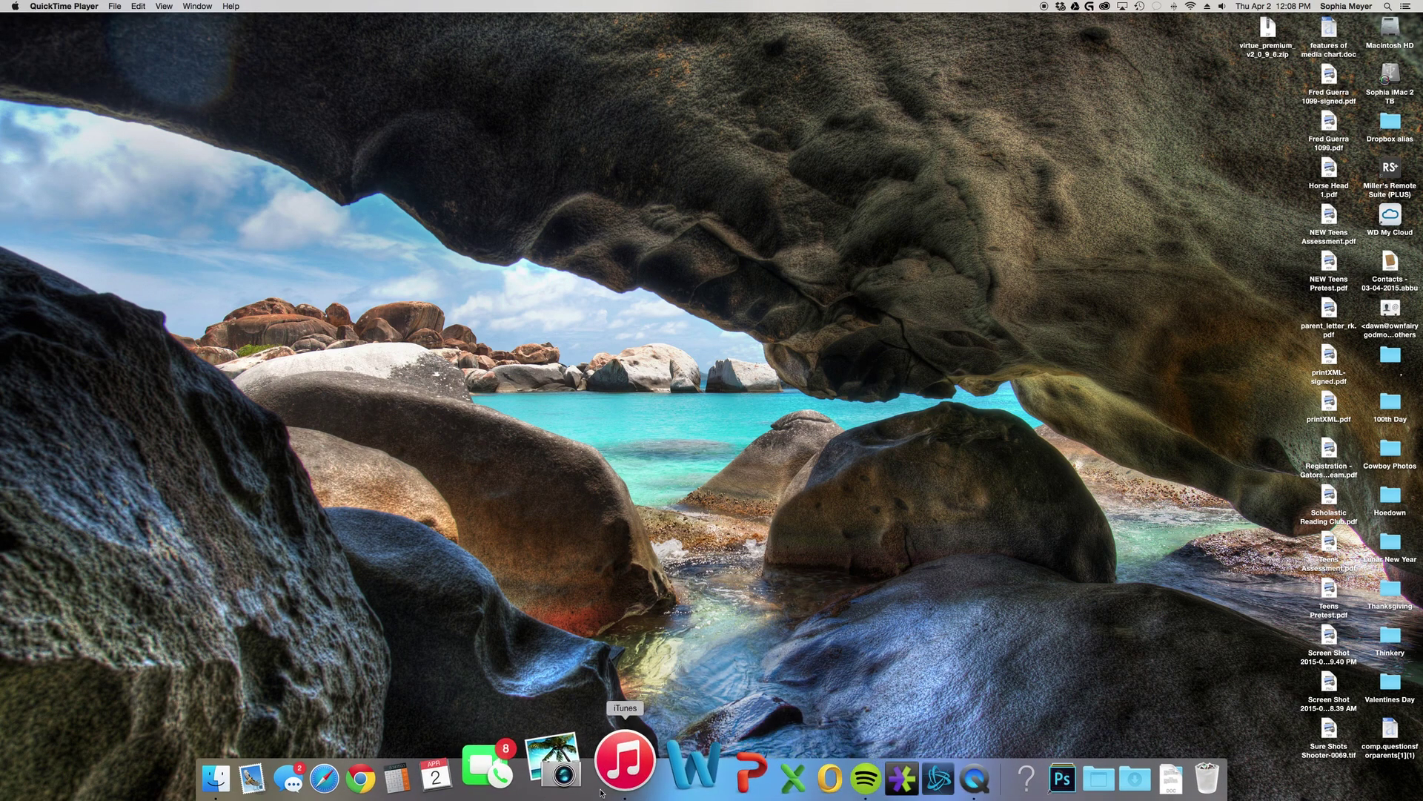